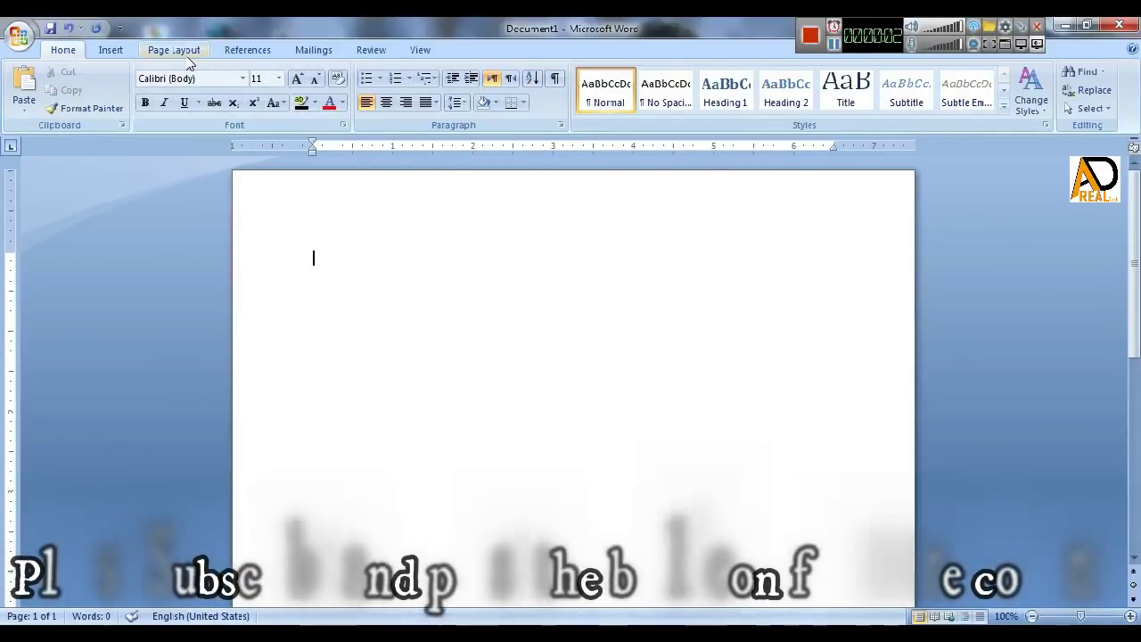
- Set the page to A4 paper size with narrow margins
left_click(173, 50)
left_click(161, 105)
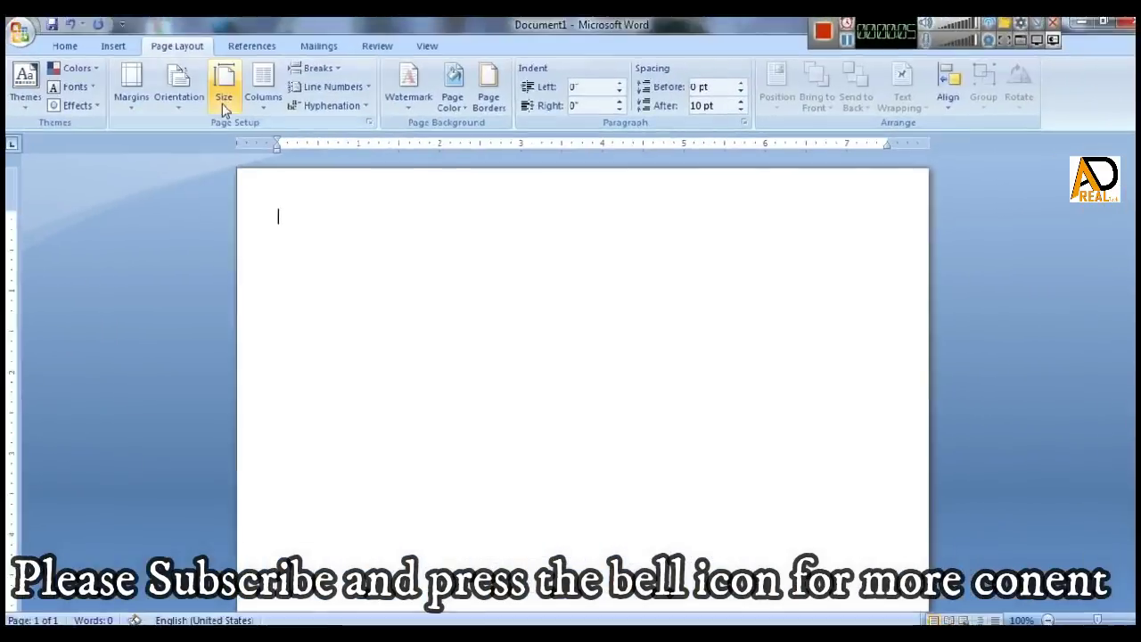
left_click(222, 103)
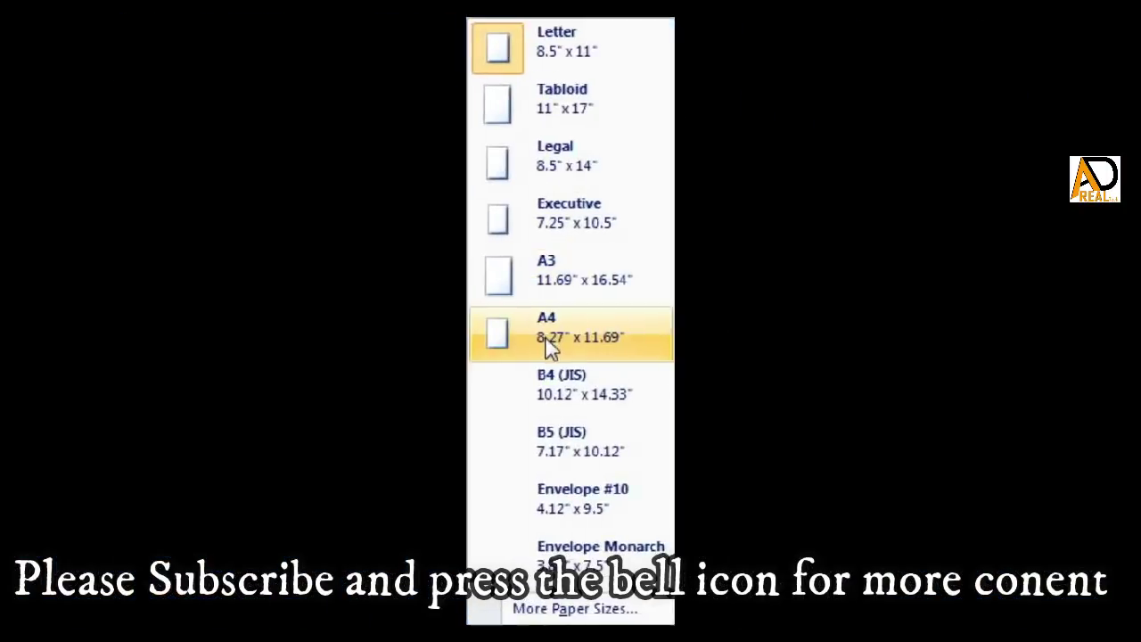
left_click(246, 321)
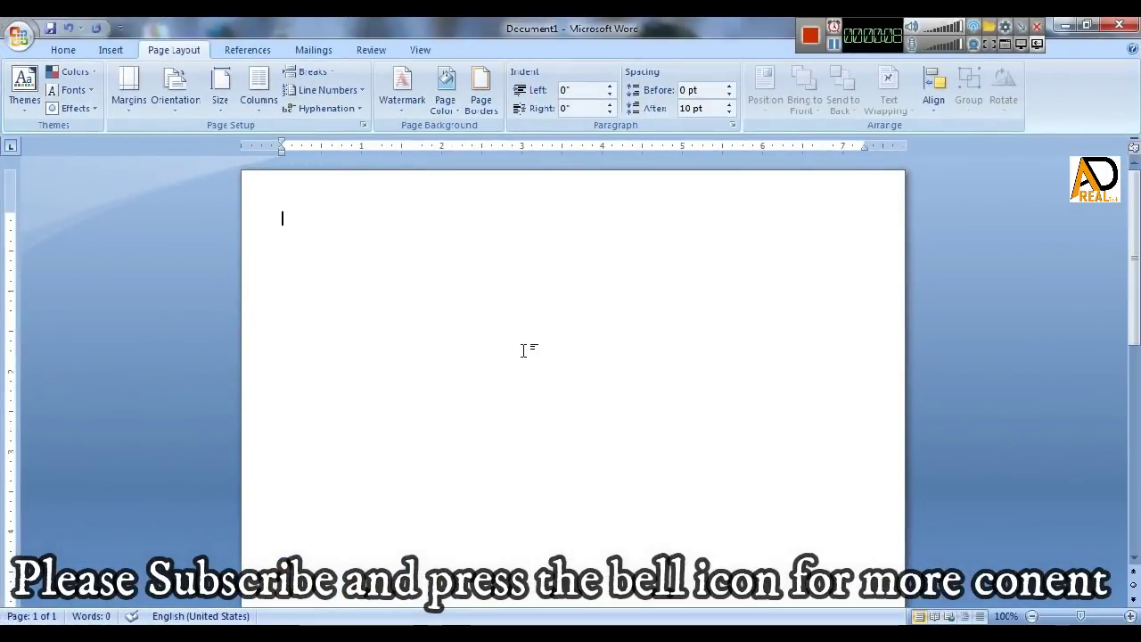
- Set the document line spacing to 1.0
left_click(65, 53)
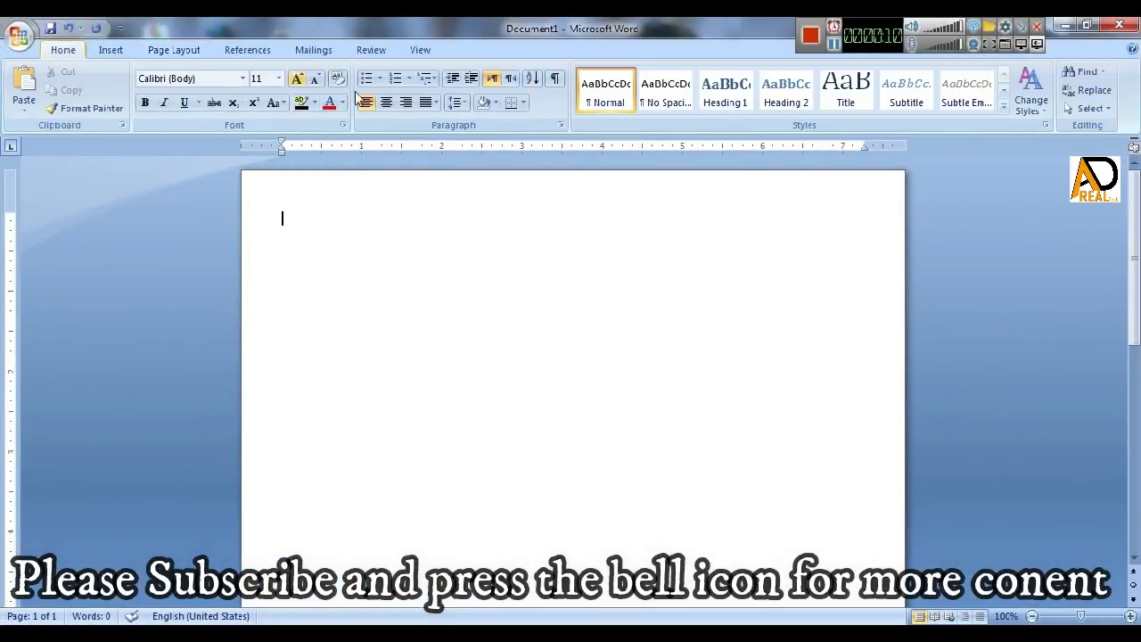
left_click(486, 102)
left_click(438, 99)
left_click(389, 57)
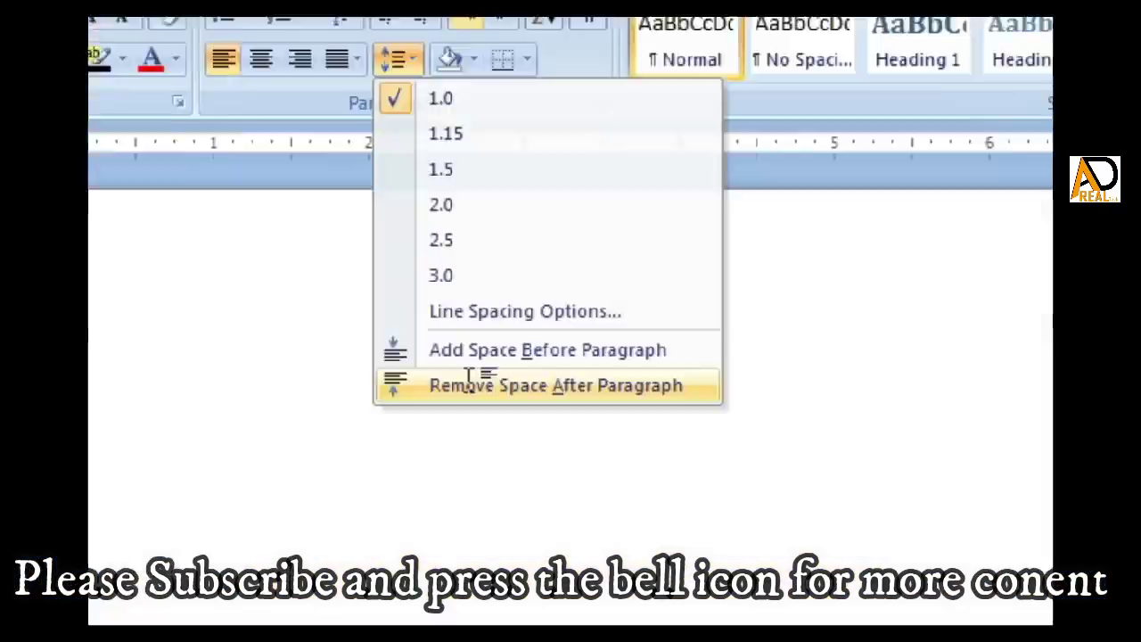
left_click(468, 383)
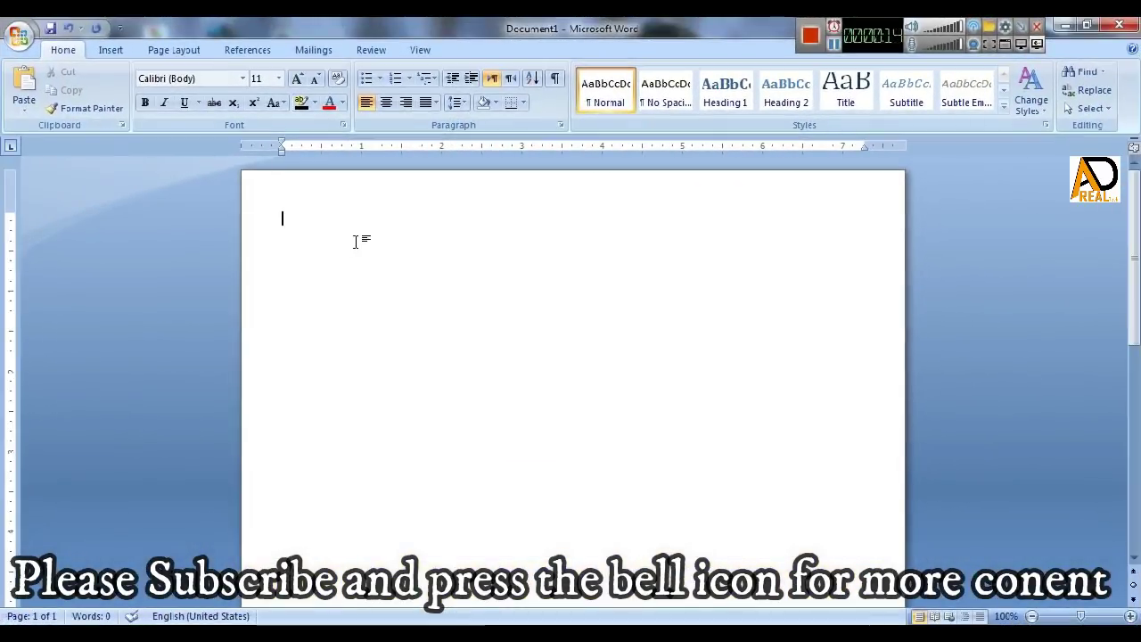
- Type the centred heading 'Global touch Int'l education foundation pvt.ltd', fixing typos along the way
left_click(388, 103)
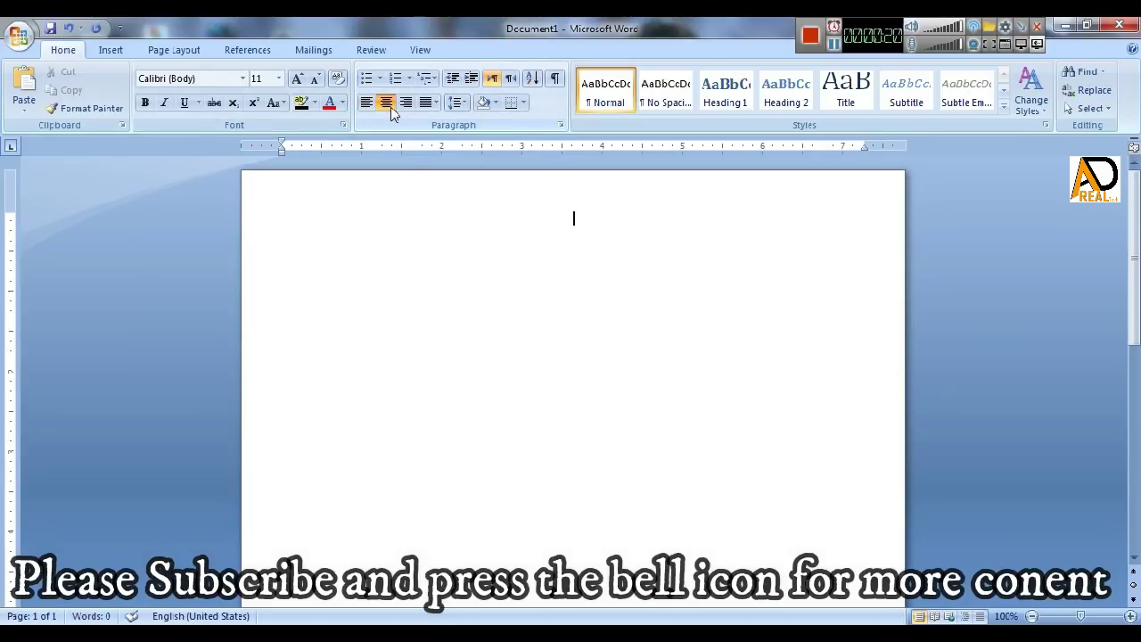
type("अlob ")
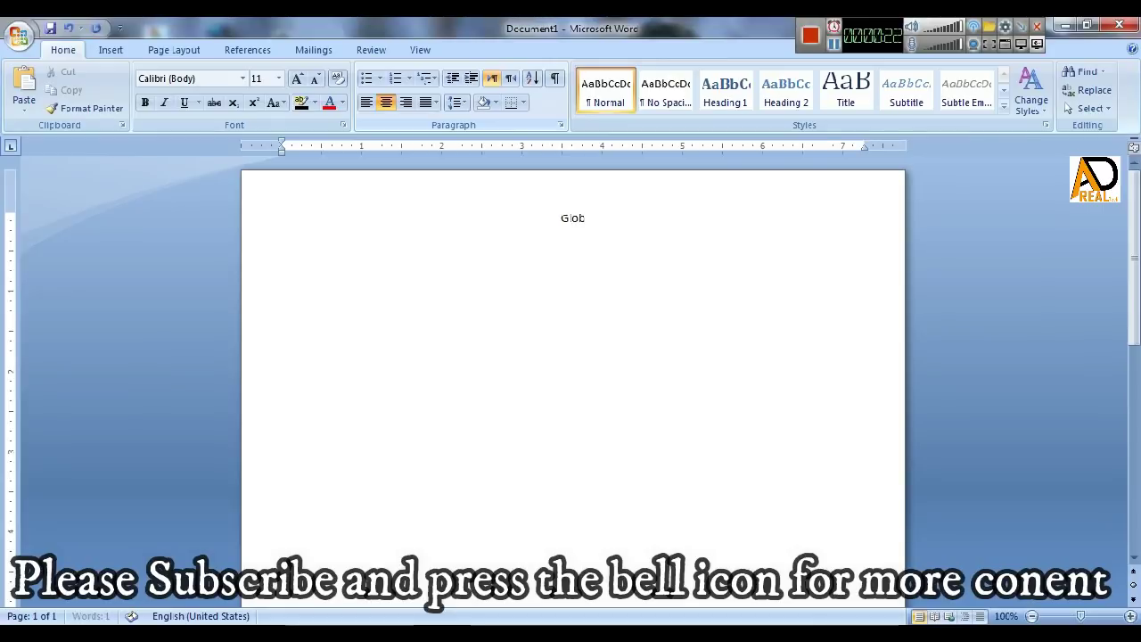
type("al")
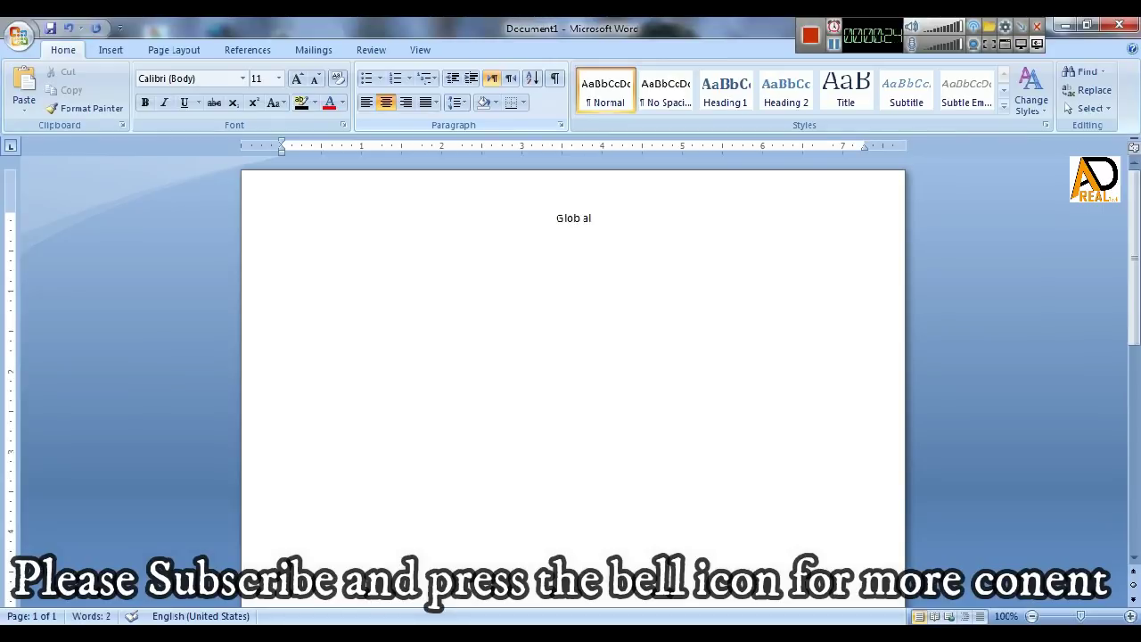
type("'")
key("BackSpace")
key("BackSpace")
type("a")
type("to")
type("o")
key("BackSpace")
type("u")
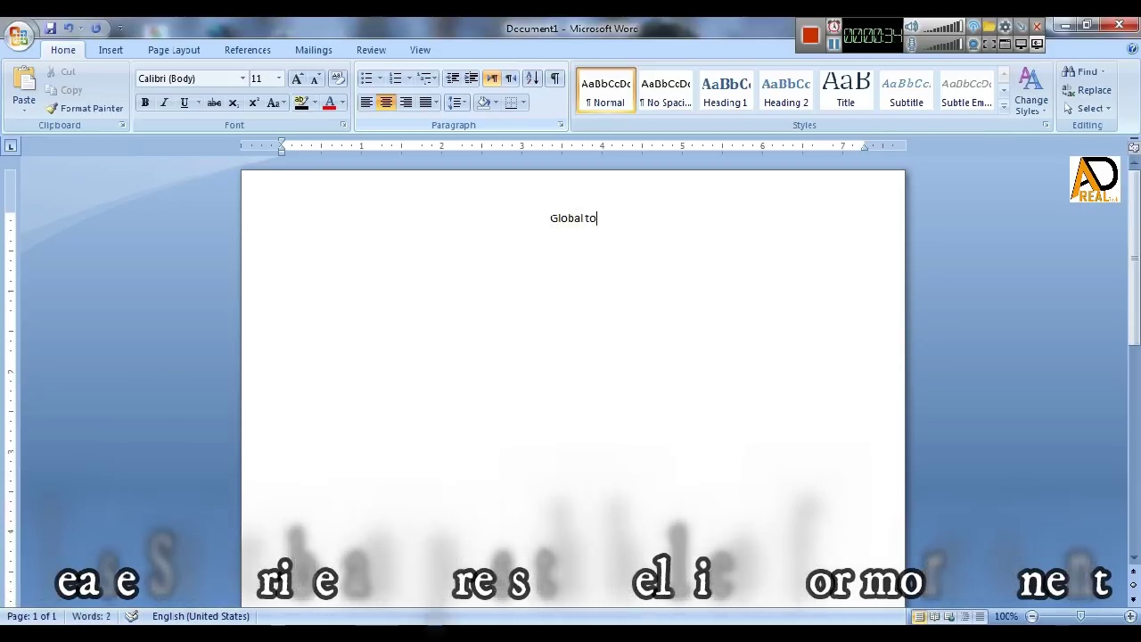
type("ch Ine")
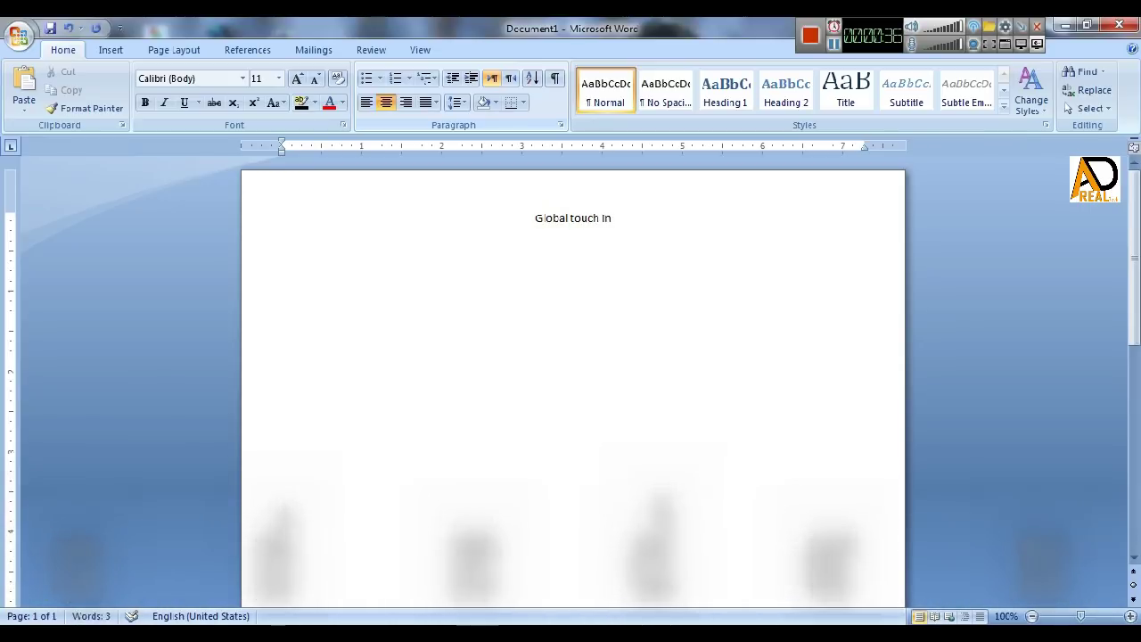
key("Left")
type("t'l")
key("Right")
type("duca")
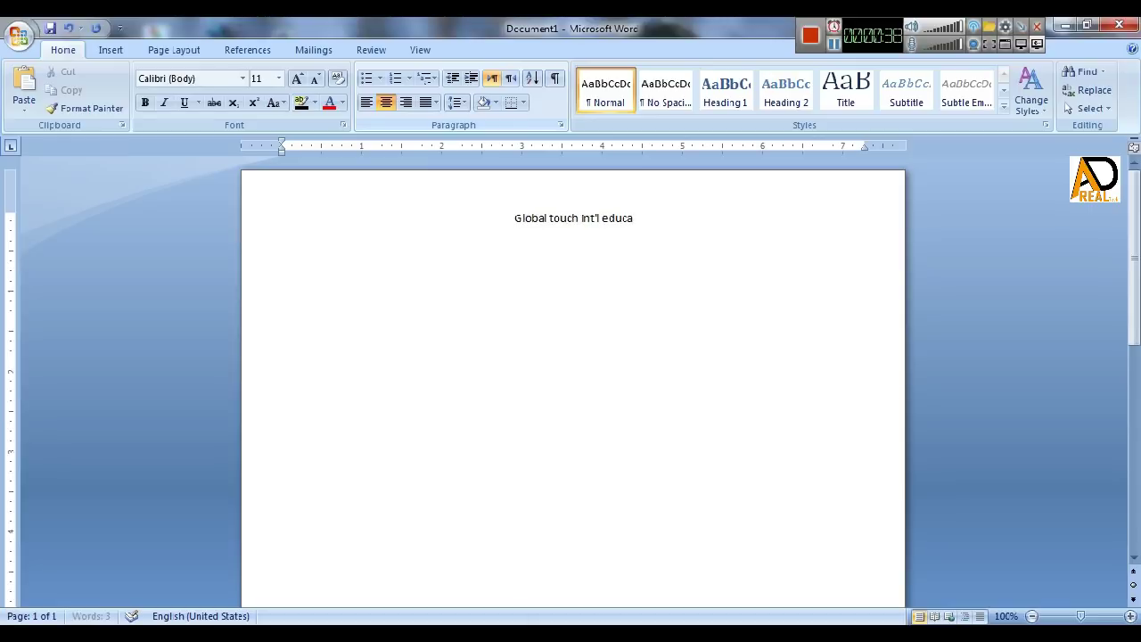
type("tion fou")
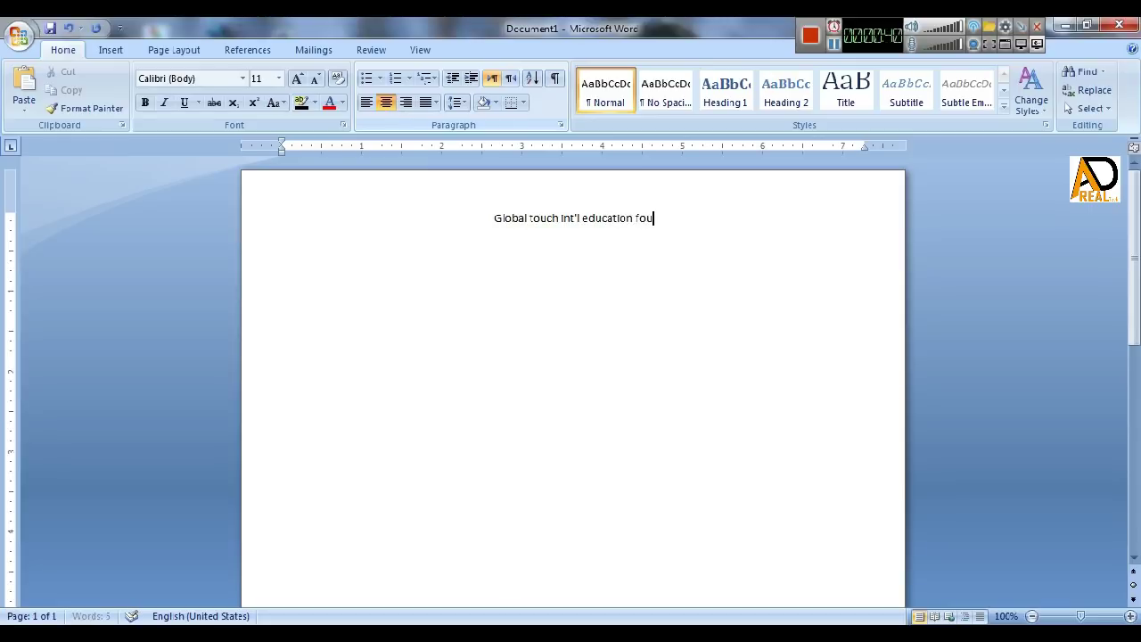
type("ndation p")
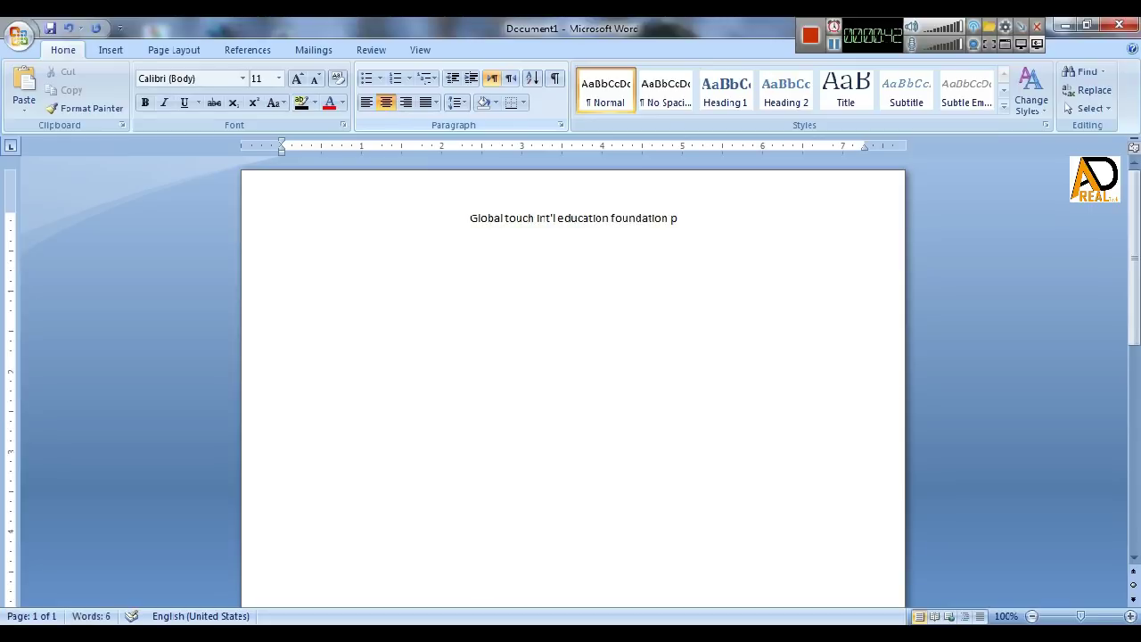
type("vt.ltd")
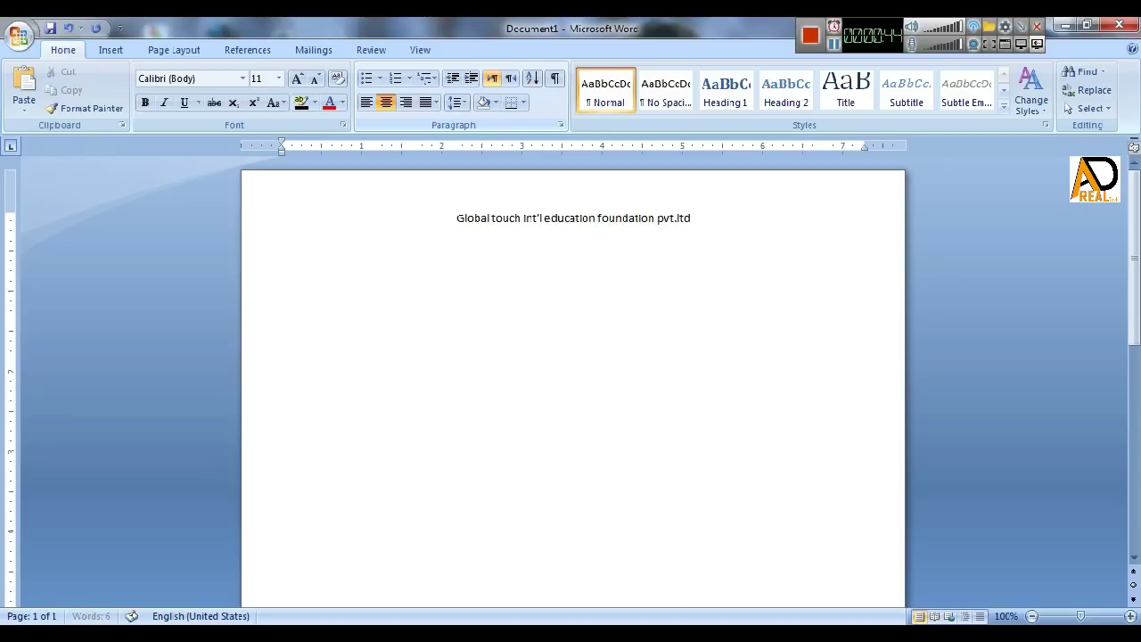
- Make the heading bold, 21 pt and uppercase, and raise the top margin on the ruler
key("ctrl+a")
key("ctrl+bracketright")
key("ctrl+bracketright")
key("ctrl+bracketright")
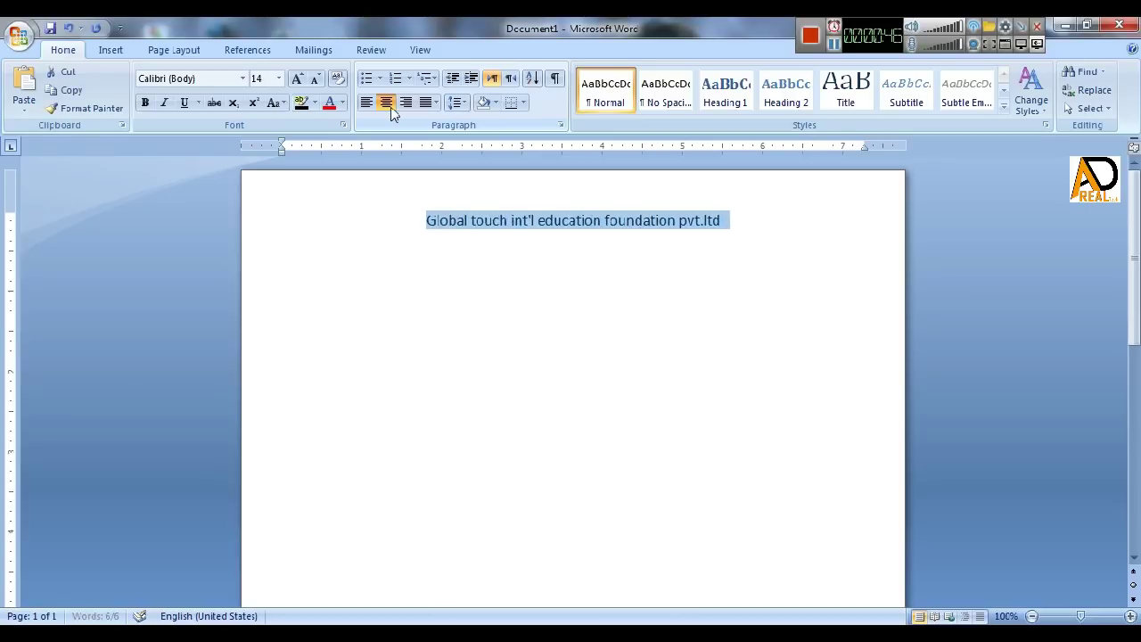
key("ctrl+bracketright")
key("ctrl+bracketright")
key("ctrl+bracketright")
key("ctrl+bracketright")
key("ctrl+bracketright")
key("ctrl+bracketright")
key("ctrl+bracketright")
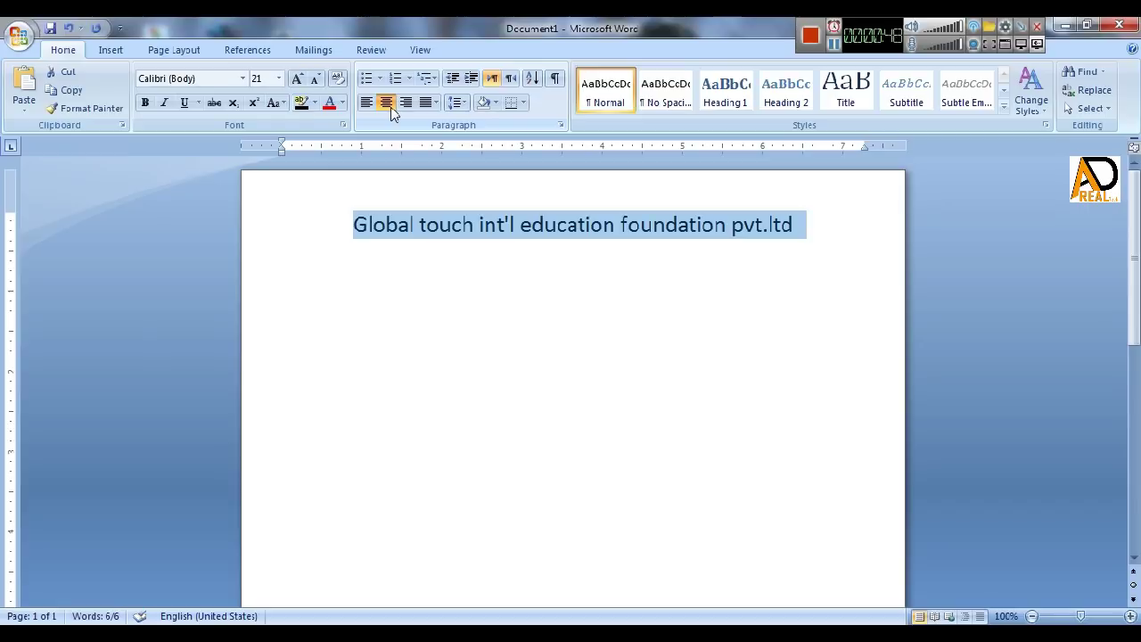
key("ctrl+b")
left_click(275, 102)
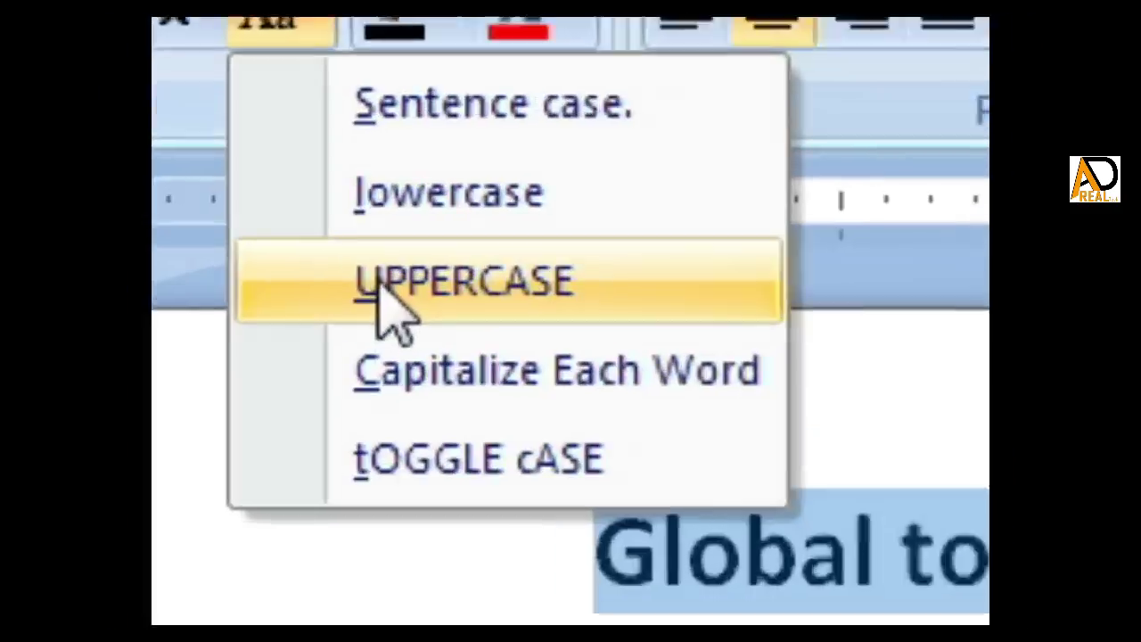
left_click(303, 168)
left_click(502, 245)
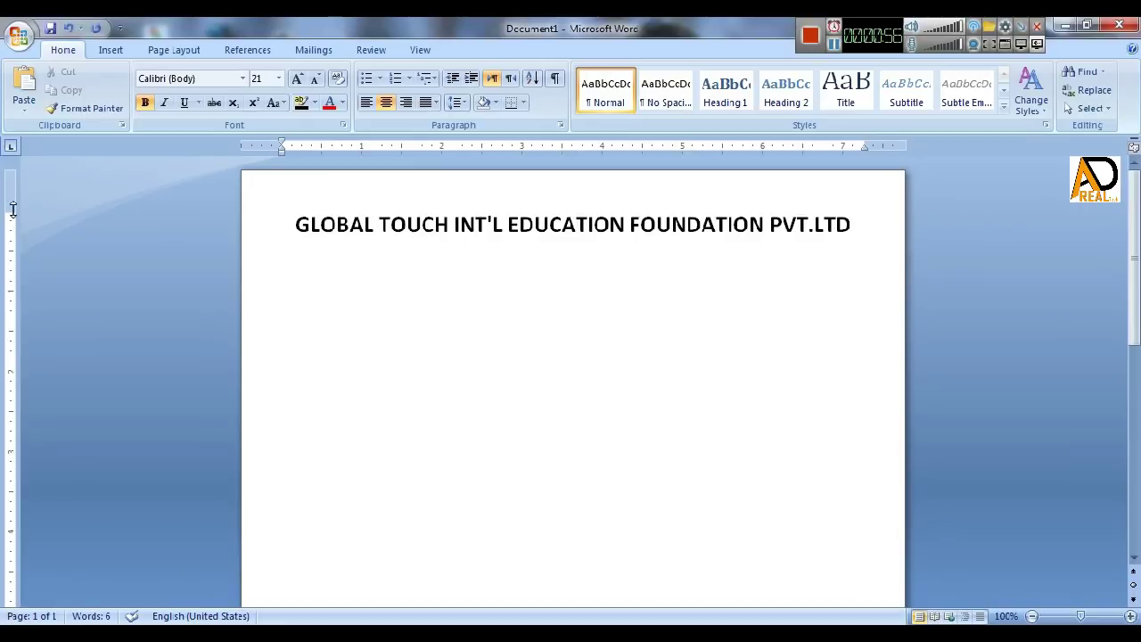
left_click_drag(13, 208, 14, 189)
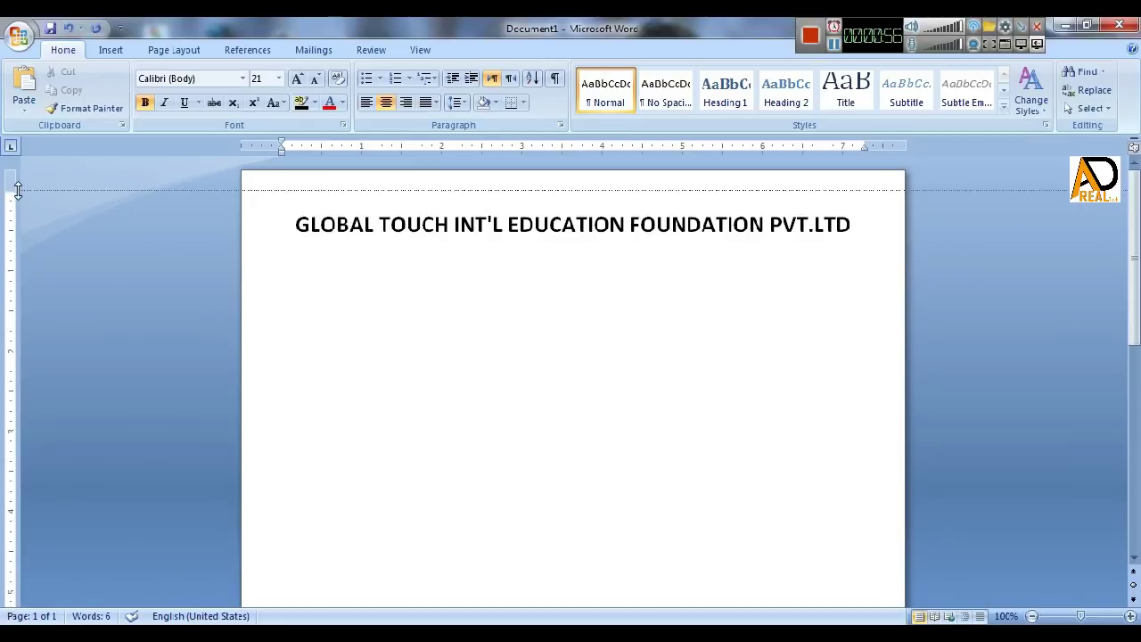
left_click(866, 212)
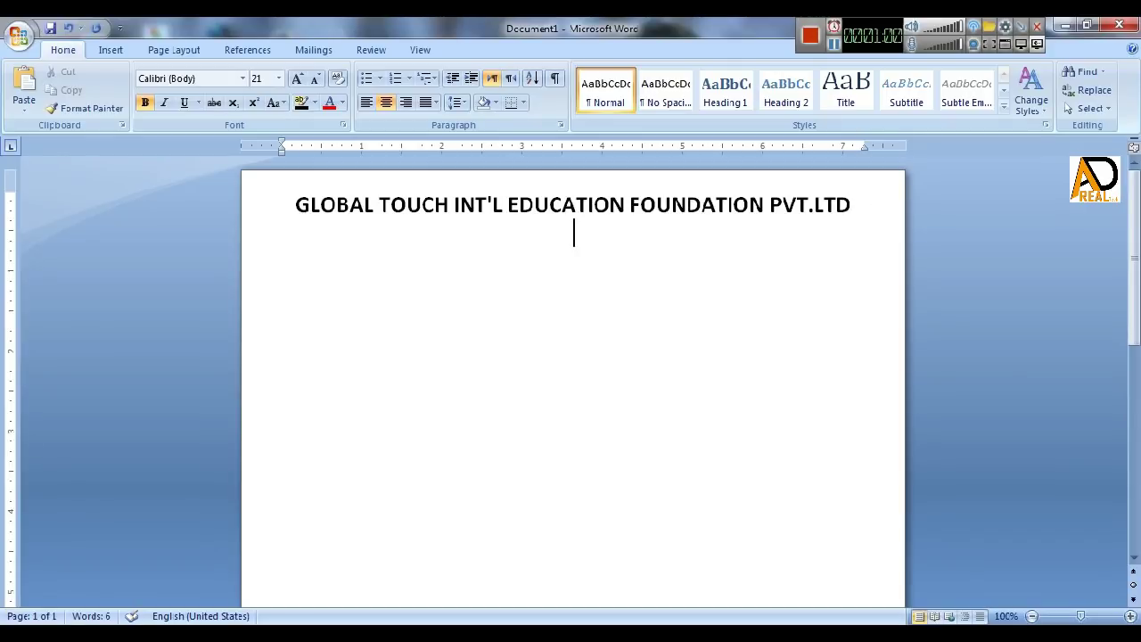
- Add the smaller address line 'Bhadrapur Road Birtamode Jhapa' under the heading
type("B")
type("hadrap")
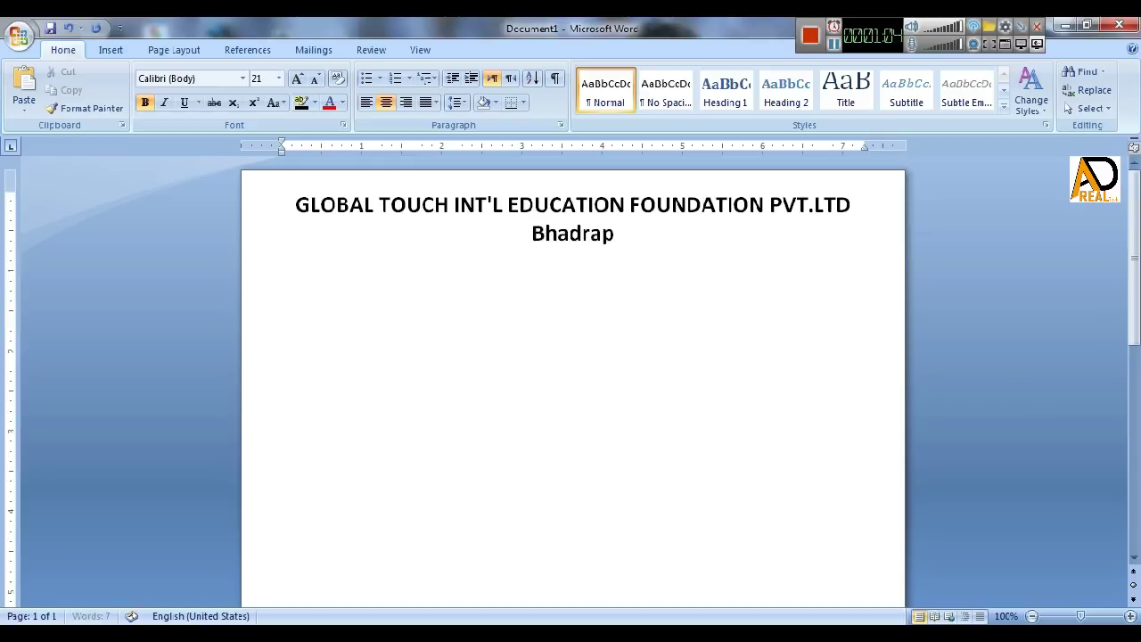
type("ur Road ")
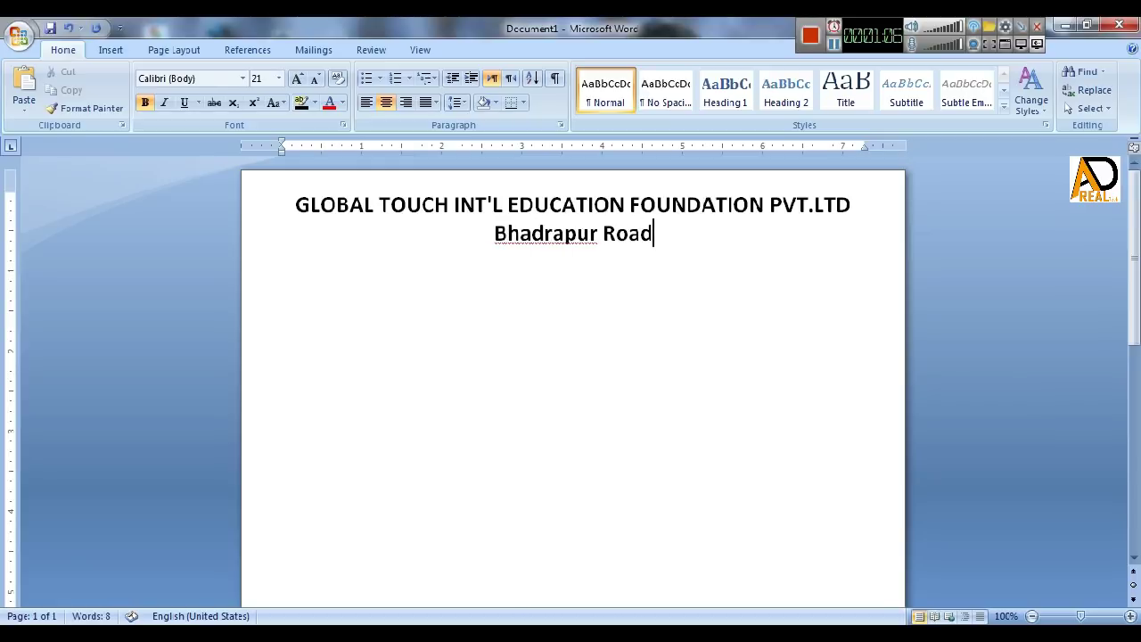
type("Birtamod")
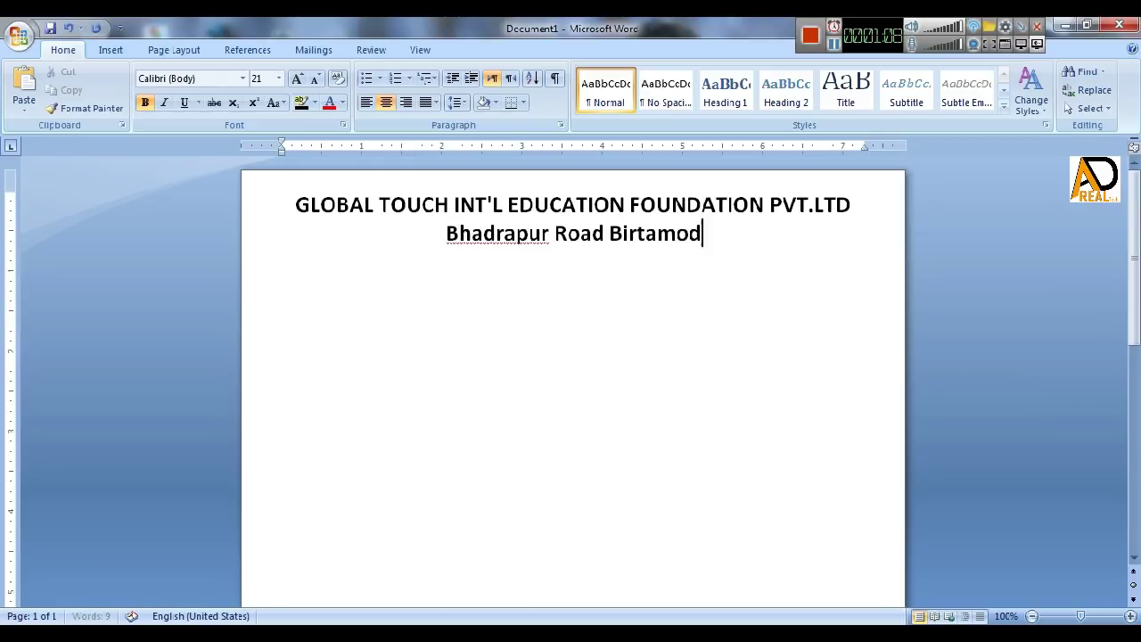
type("e Jhapa")
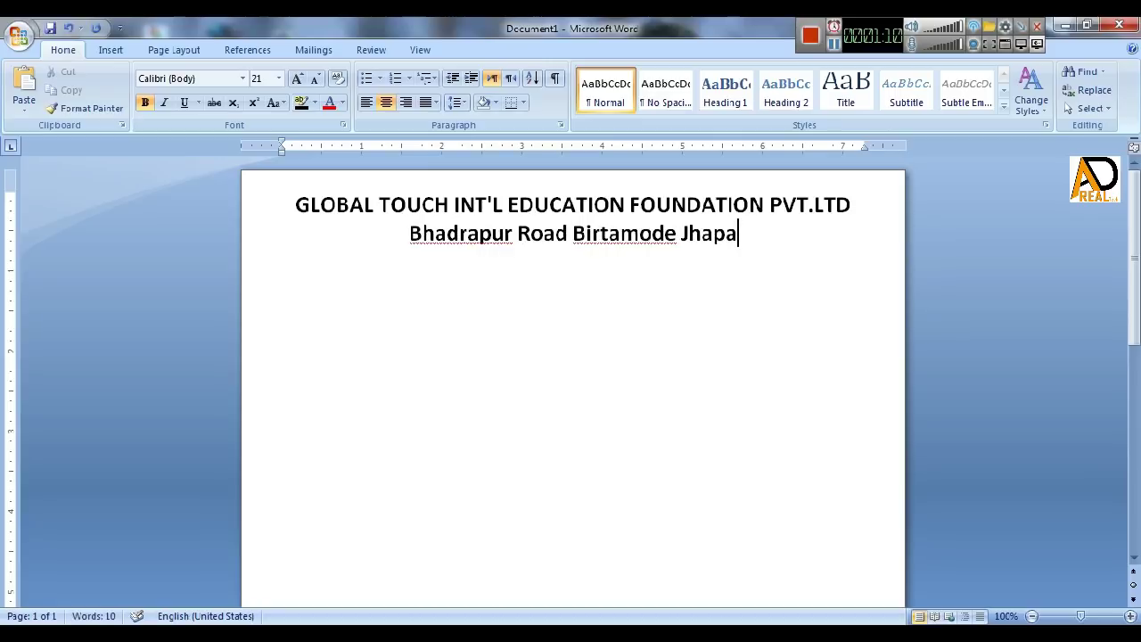
key("ctrl+shift+Left")
key("ctrl+shift+Left")
key("ctrl+shift+Left")
key("ctrl+shift+Left")
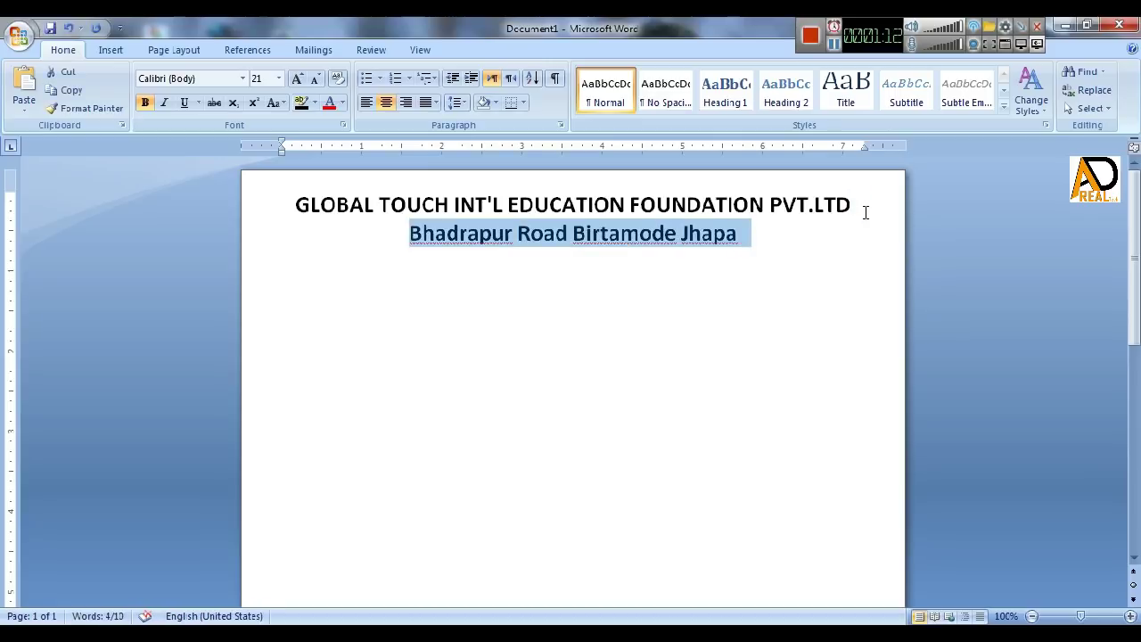
key("ctrl+bracketleft")
key("ctrl+bracketleft")
key("ctrl+bracketleft")
key("ctrl+bracketleft")
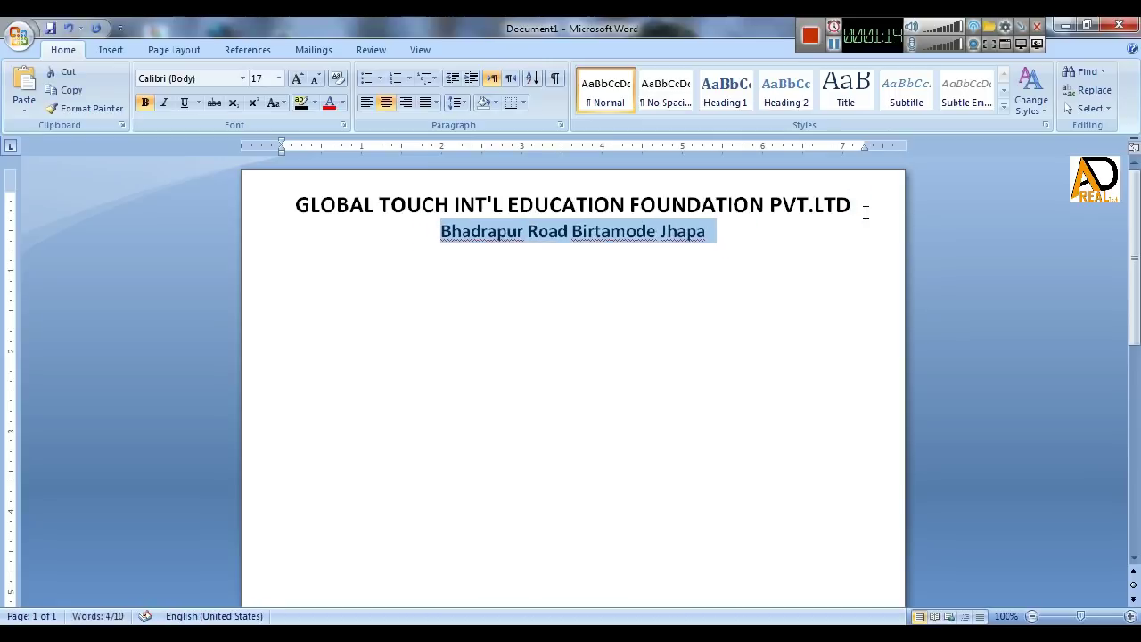
key("Right")
key("Return")
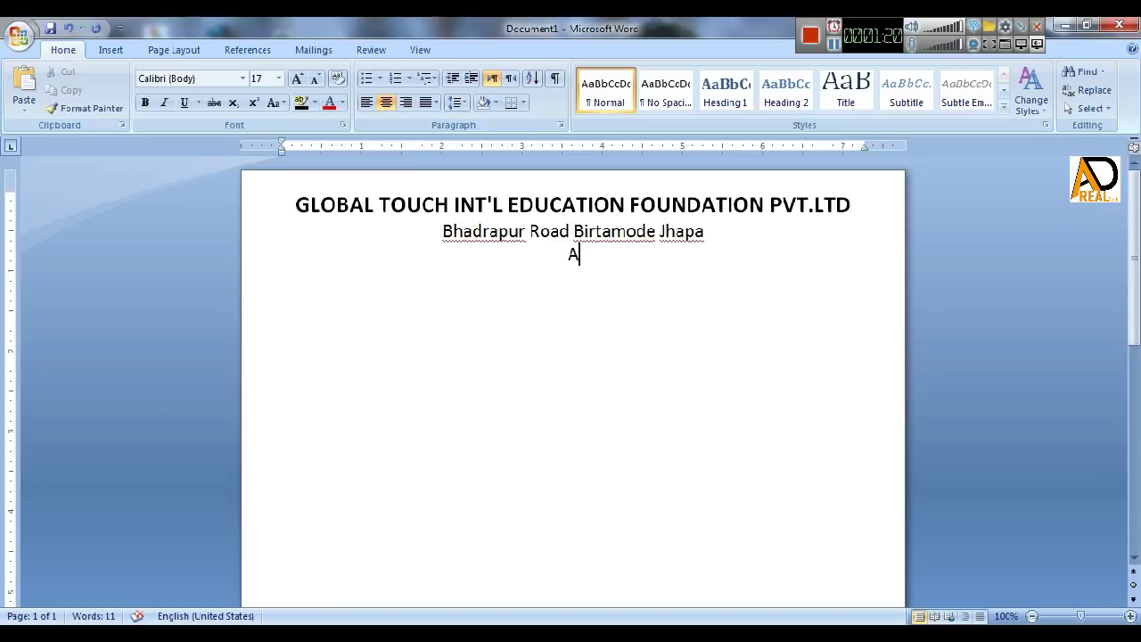
- Type the centred 'APPLICATION FORM' line and start an empty line below
type("PPLICATIO")
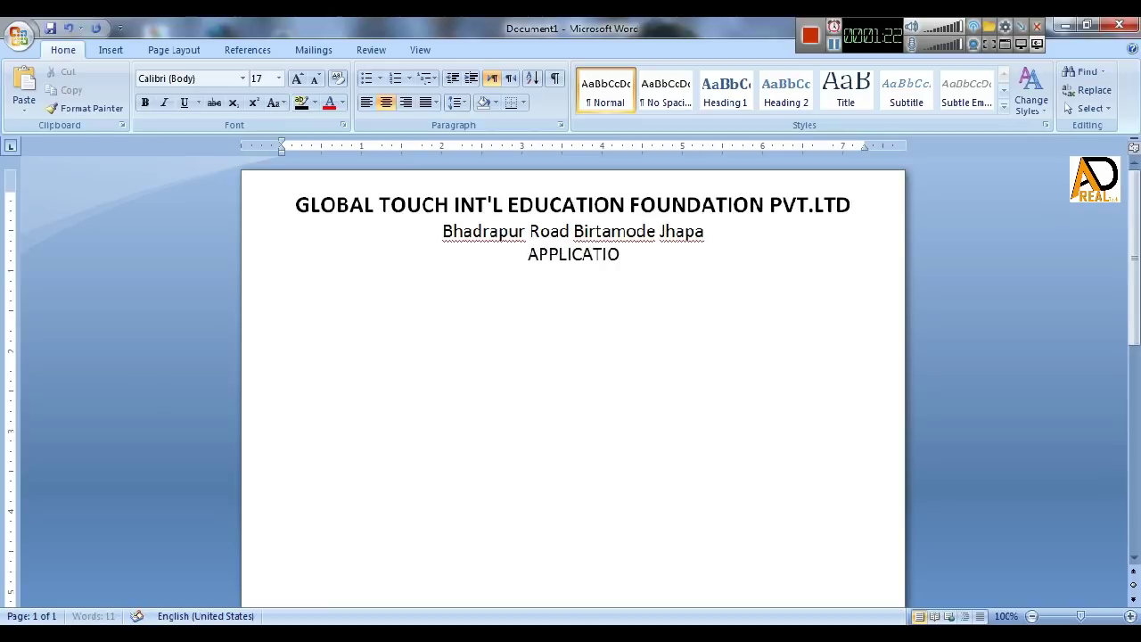
type("N FOR")
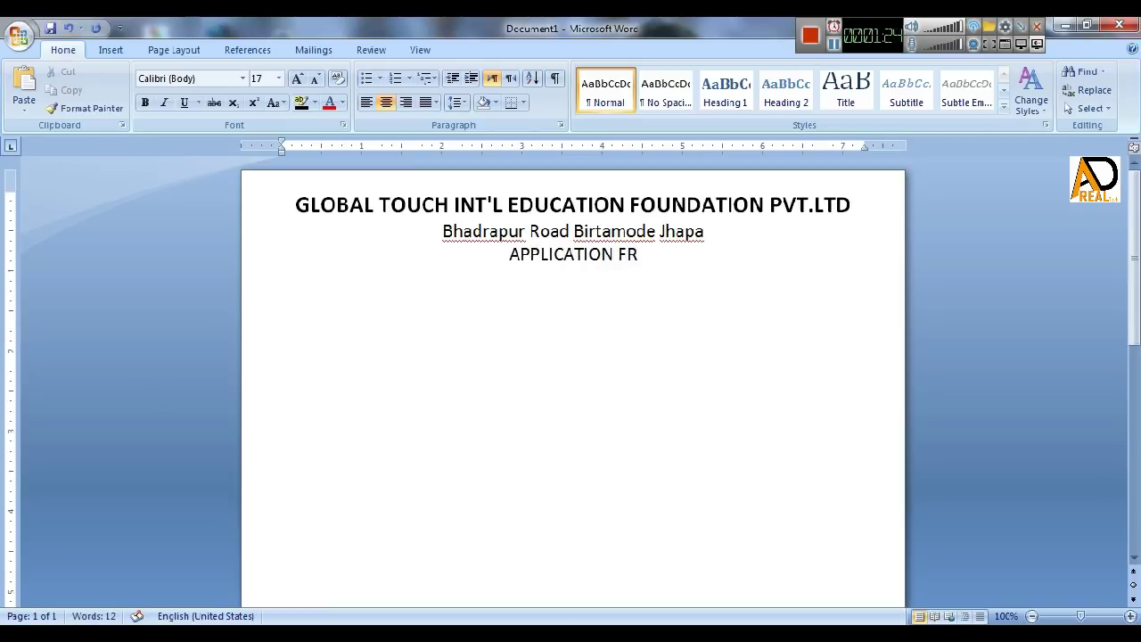
key("BackSpace")
type("ORM")
key("BackSpace")
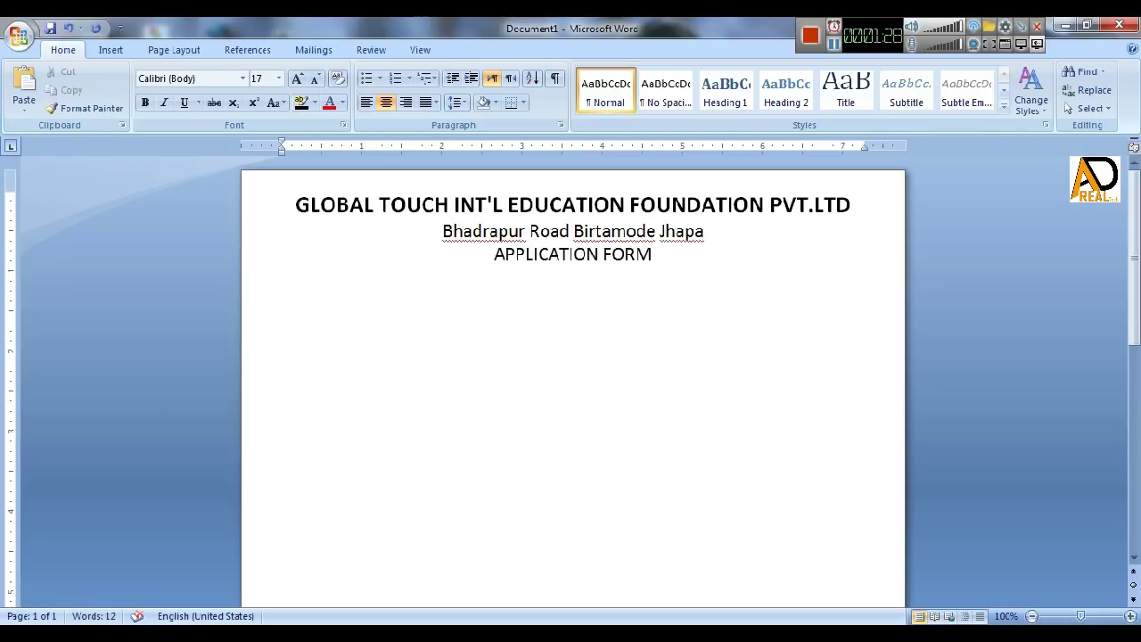
key("Return")
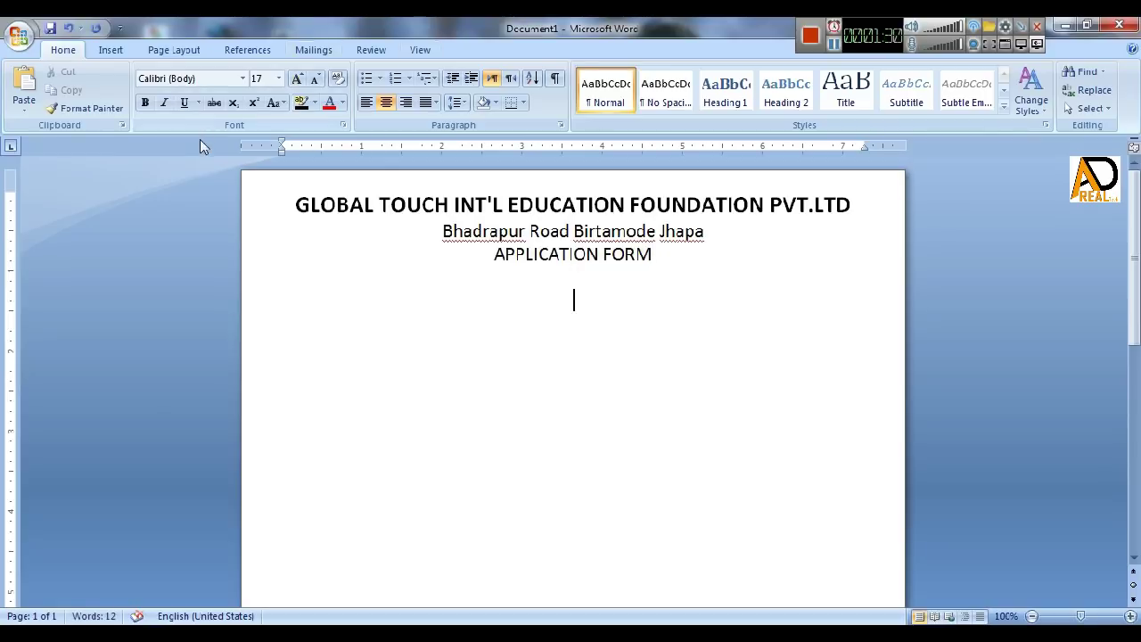
- Left-align the empty line and draw a rectangle at the right beside the header
left_click(365, 102)
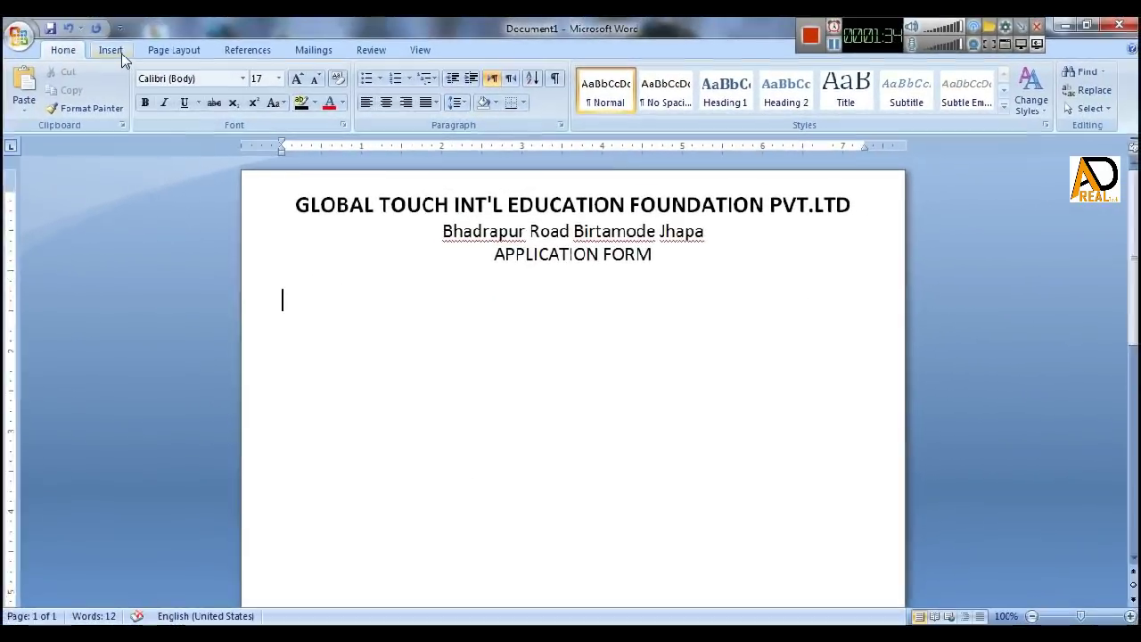
left_click(111, 50)
left_click(252, 89)
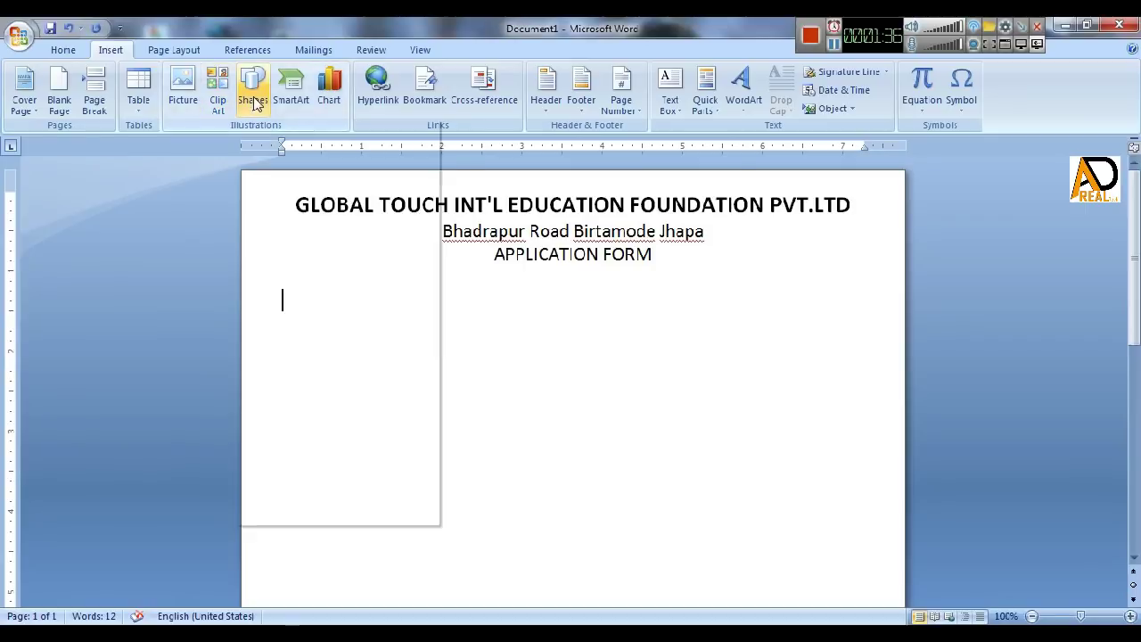
left_click(294, 140)
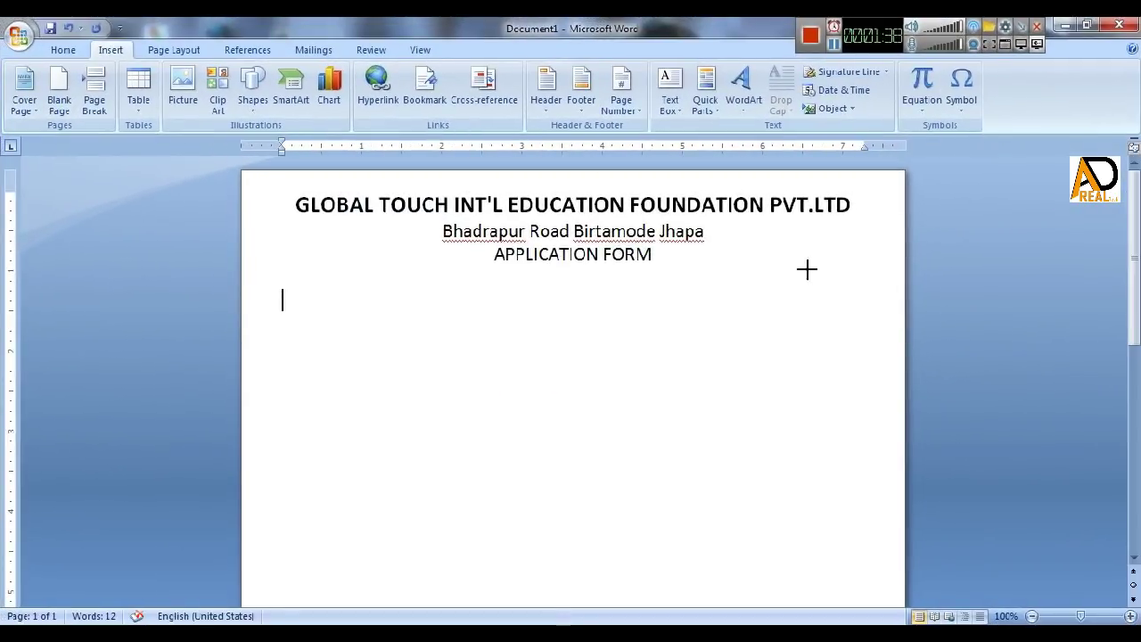
left_click_drag(772, 226, 854, 321)
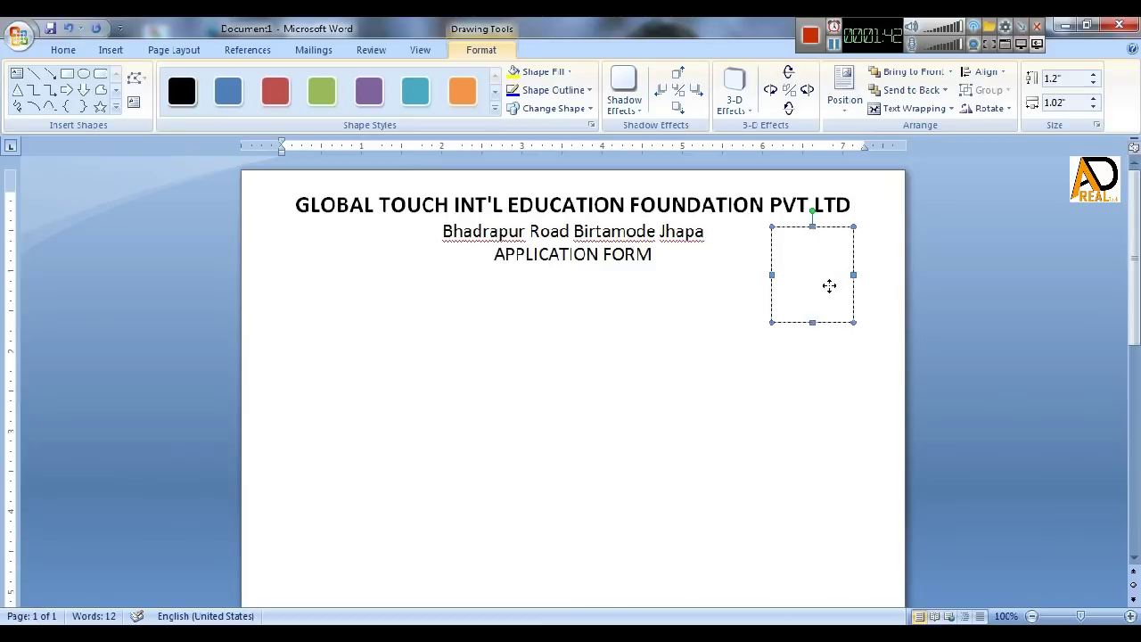
left_click(820, 323)
left_click(818, 313)
- Give the rectangle a 1½ pt outline and label it 'Photo'
left_click(813, 227)
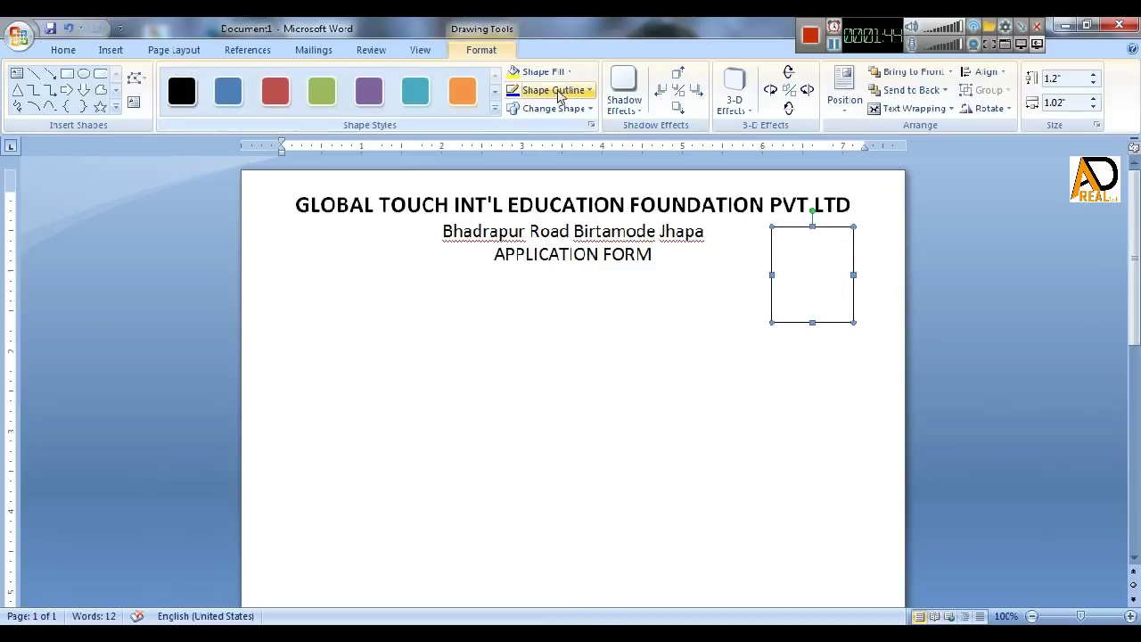
left_click(560, 97)
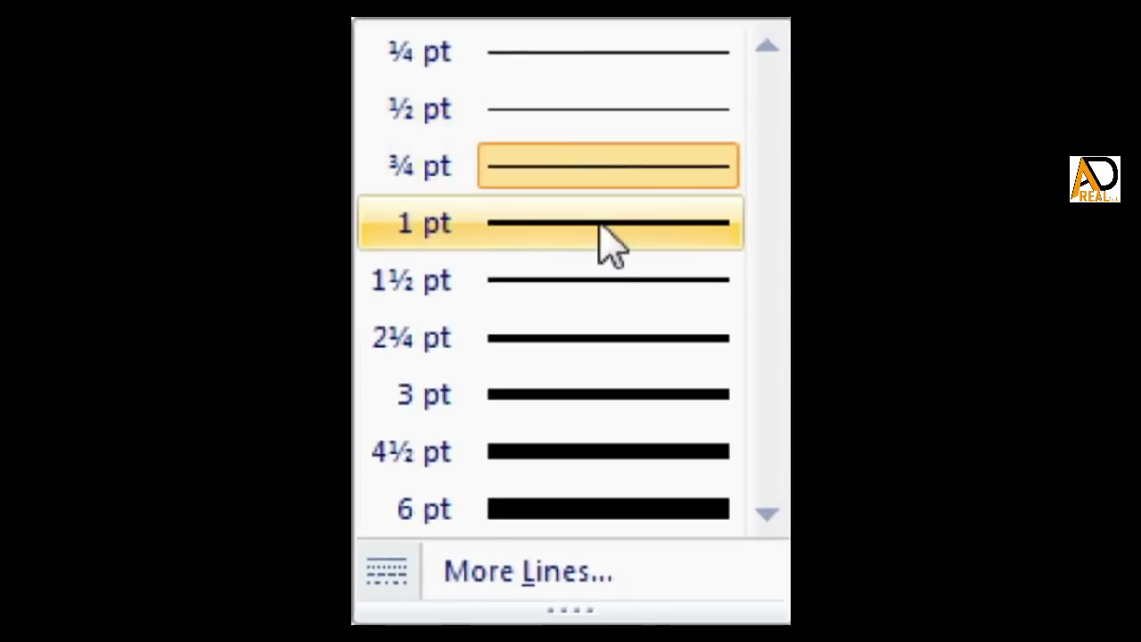
left_click(602, 279)
right_click(827, 263)
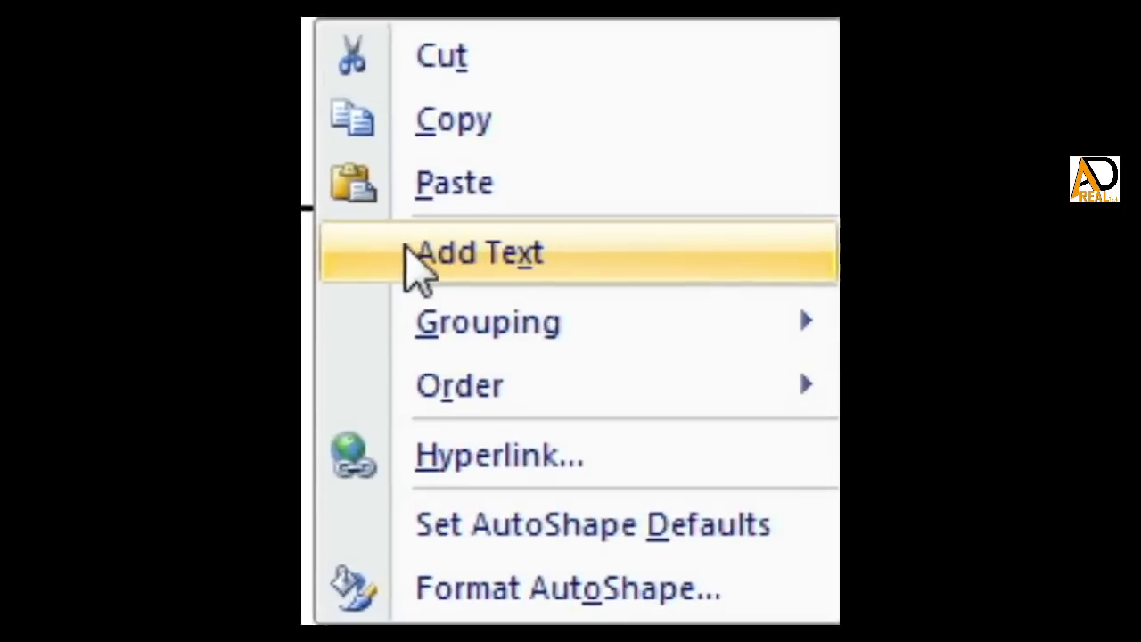
left_click(408, 252)
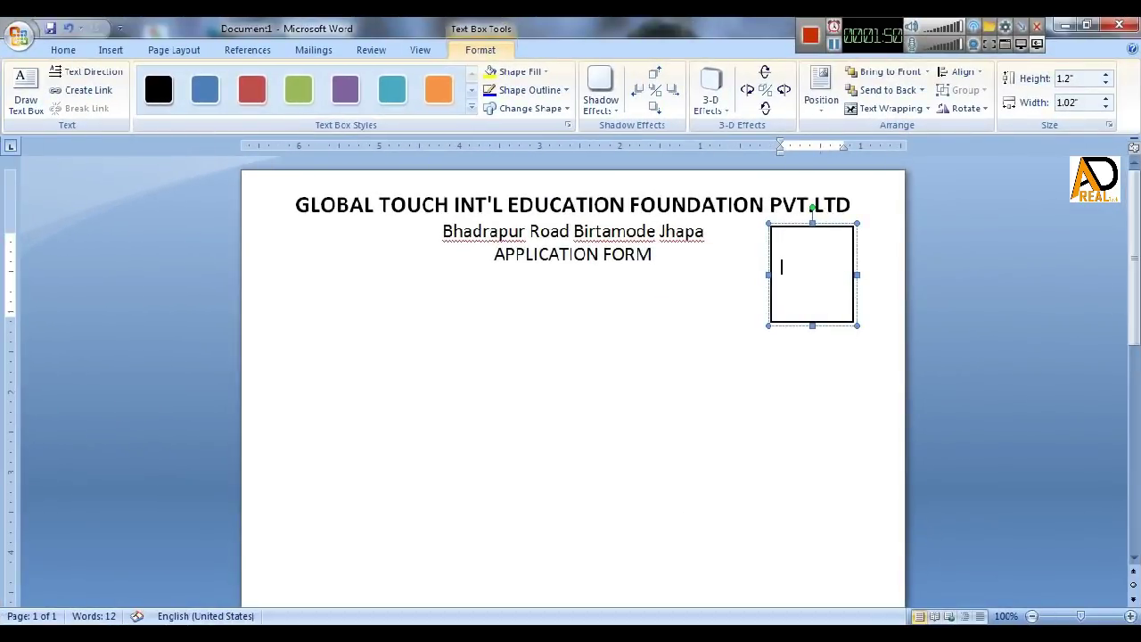
type("pHOTO")
left_click(515, 466)
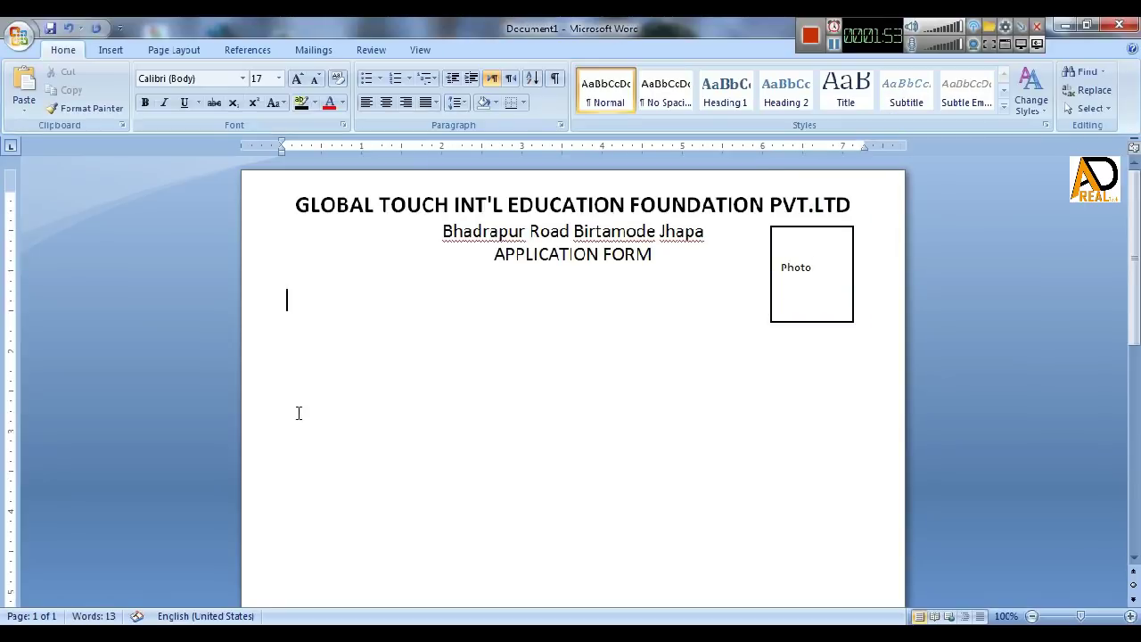
- Type the 'Name:' and 'Address:' labels in 14 pt text
left_click(316, 79)
left_click(317, 79)
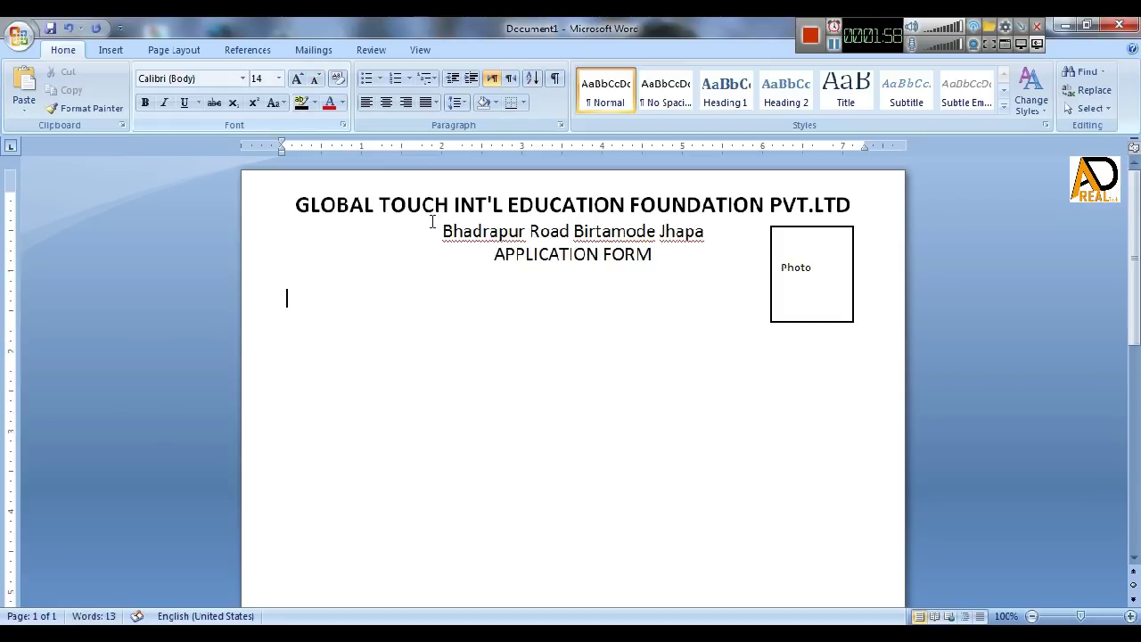
type("Name")
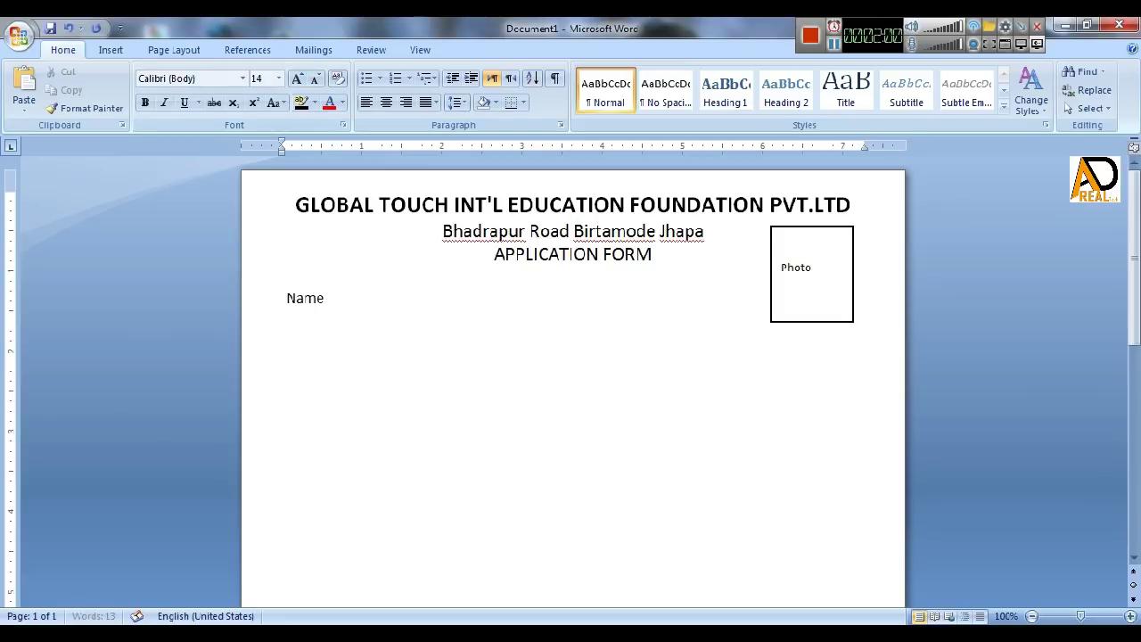
type(":")
key("BackSpace")
type("A")
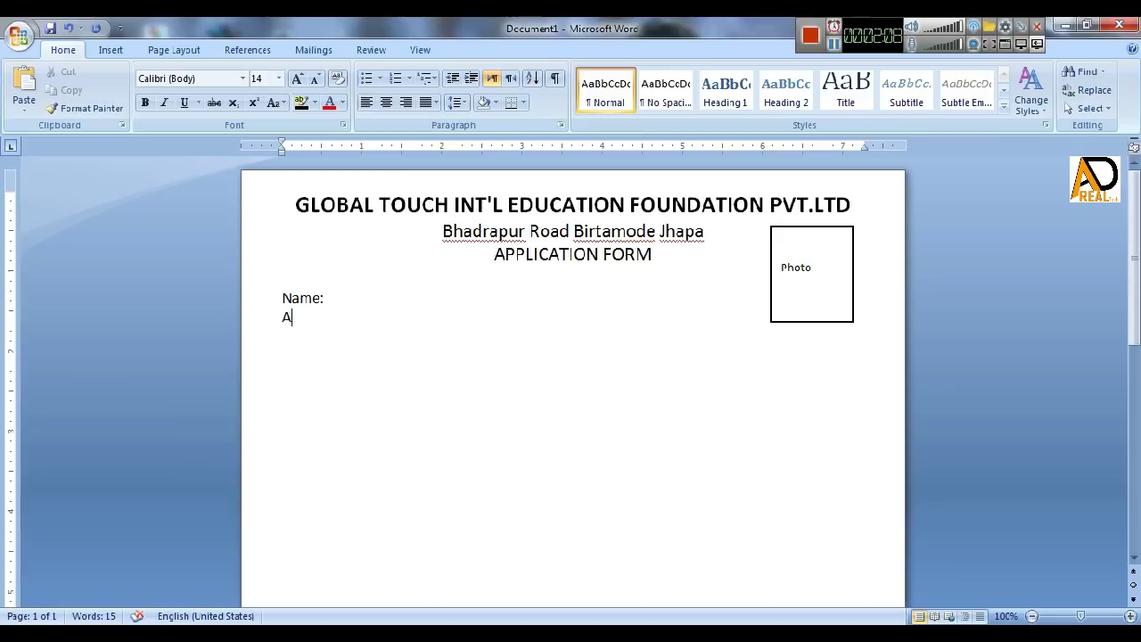
type("ddress")
type(":")
- Apply 1.5 line spacing to the Name: and Address: lines
left_click_drag(280, 297, 347, 317)
left_click(459, 102)
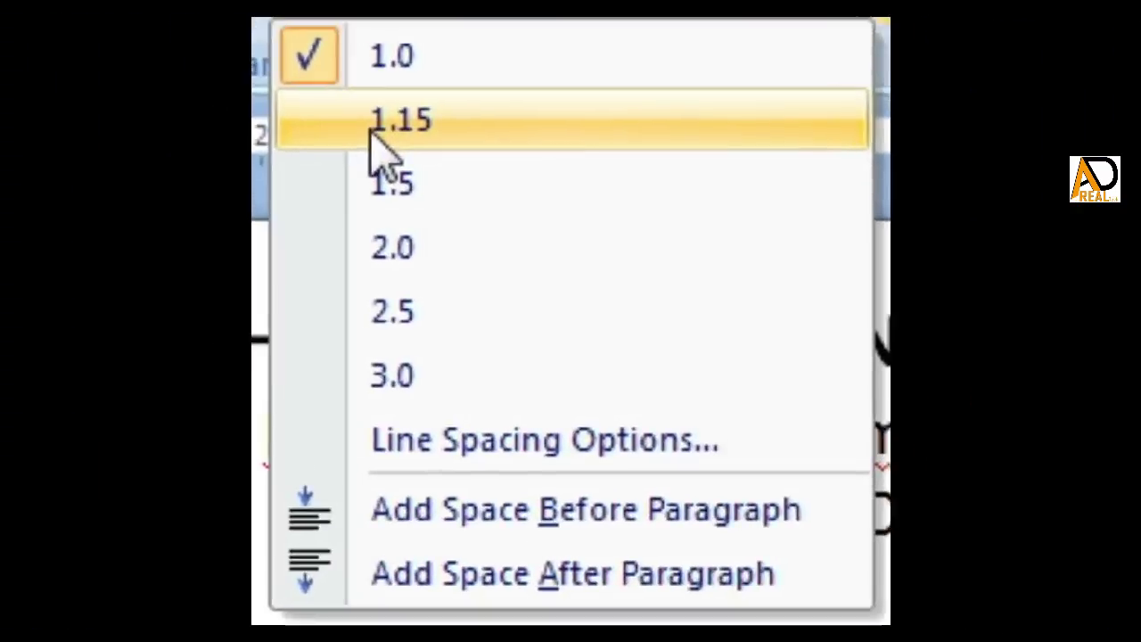
left_click(437, 134)
left_click(398, 57)
left_click(426, 198)
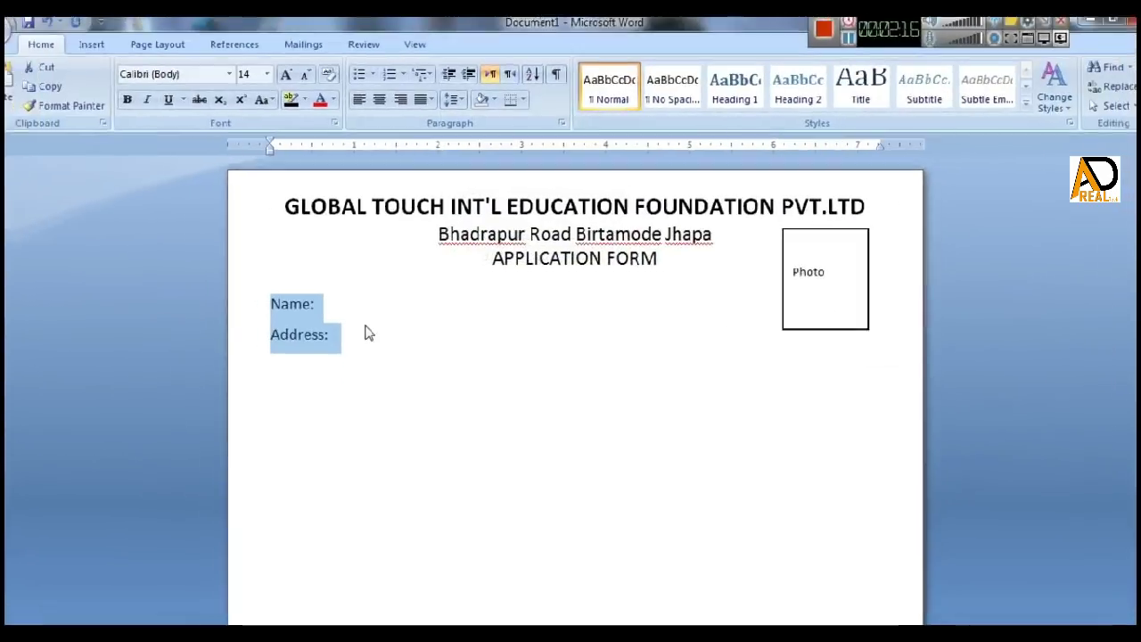
left_click(359, 333)
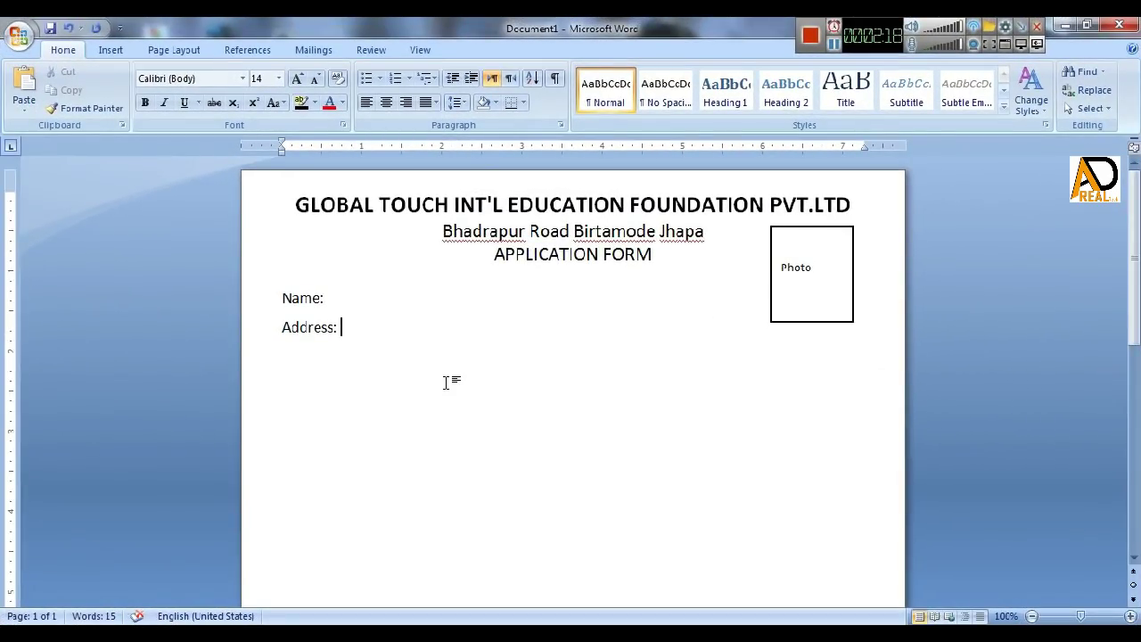
- Add the 'Phone No:' and 'Date of Birth:' label lines
key("Return")
type("Pho")
type("ne No:")
type("Date ")
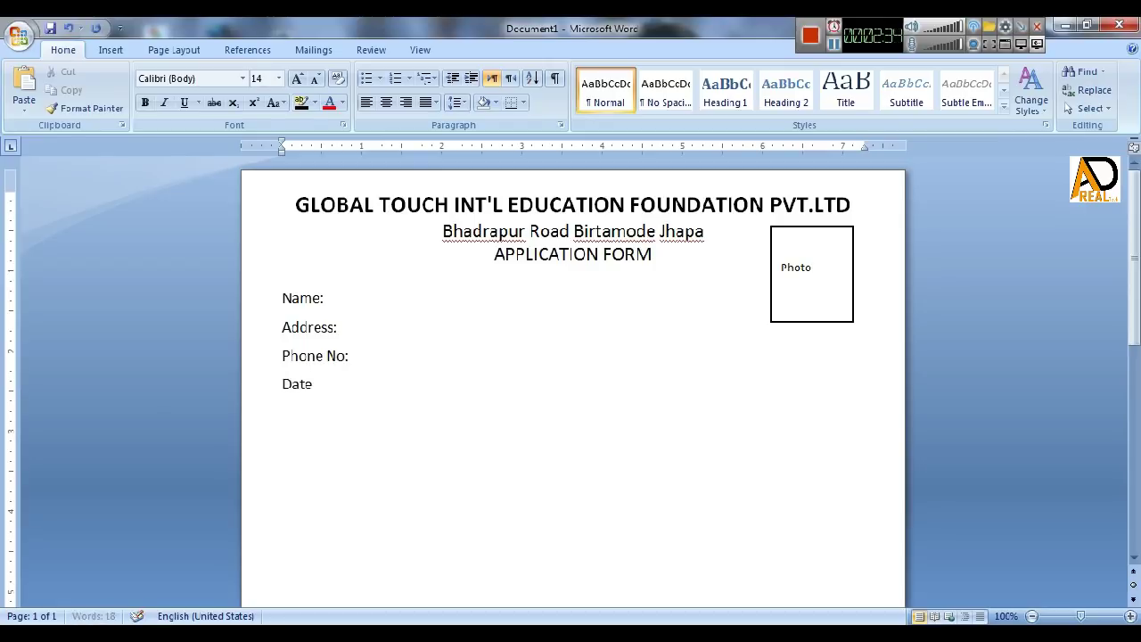
type("Of")
type(" Birth")
key("Return")
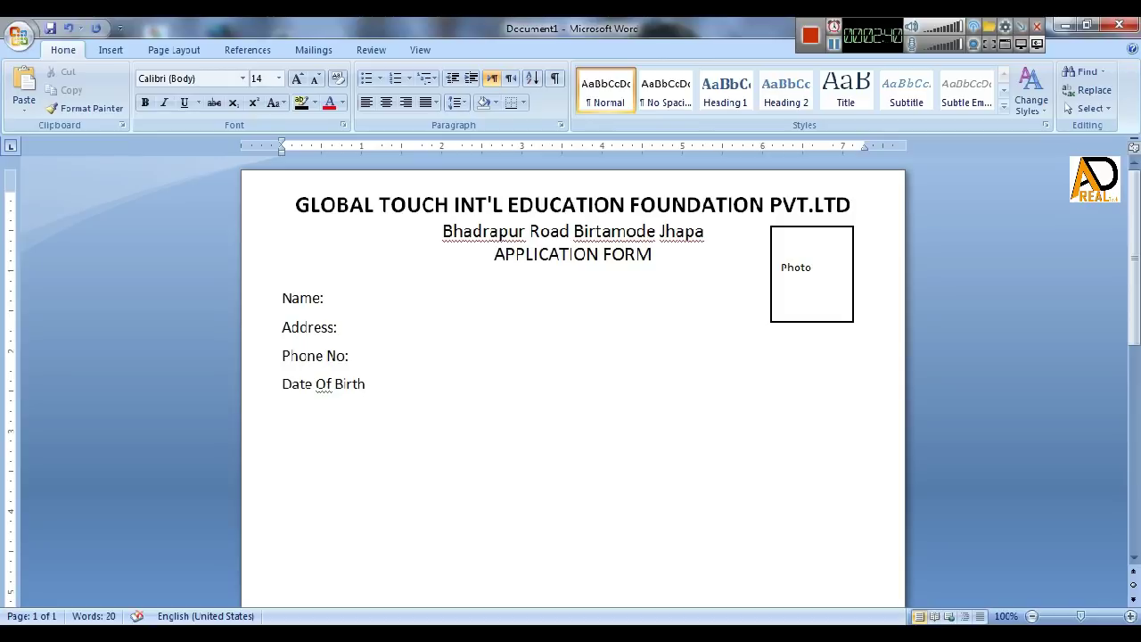
type(":")
left_click(334, 383)
key("BackSpace")
type("o")
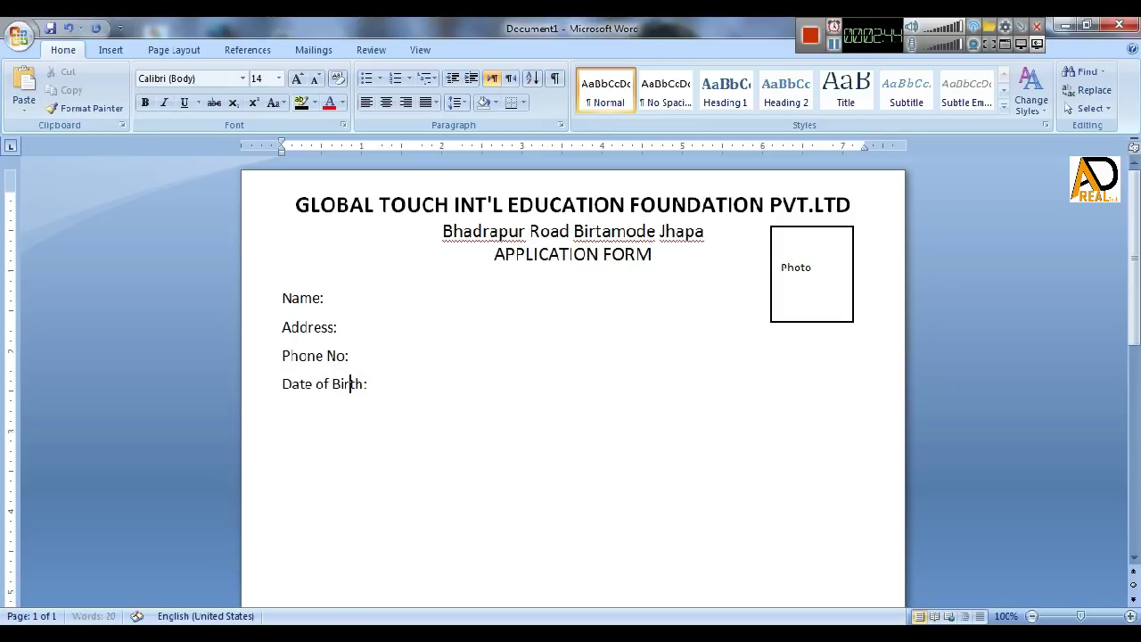
left_click(363, 383)
- Type 'Key Available' followed by tab-separated 'Yes' and 'No'
type("Key ")
type("A")
type("v")
type("ai")
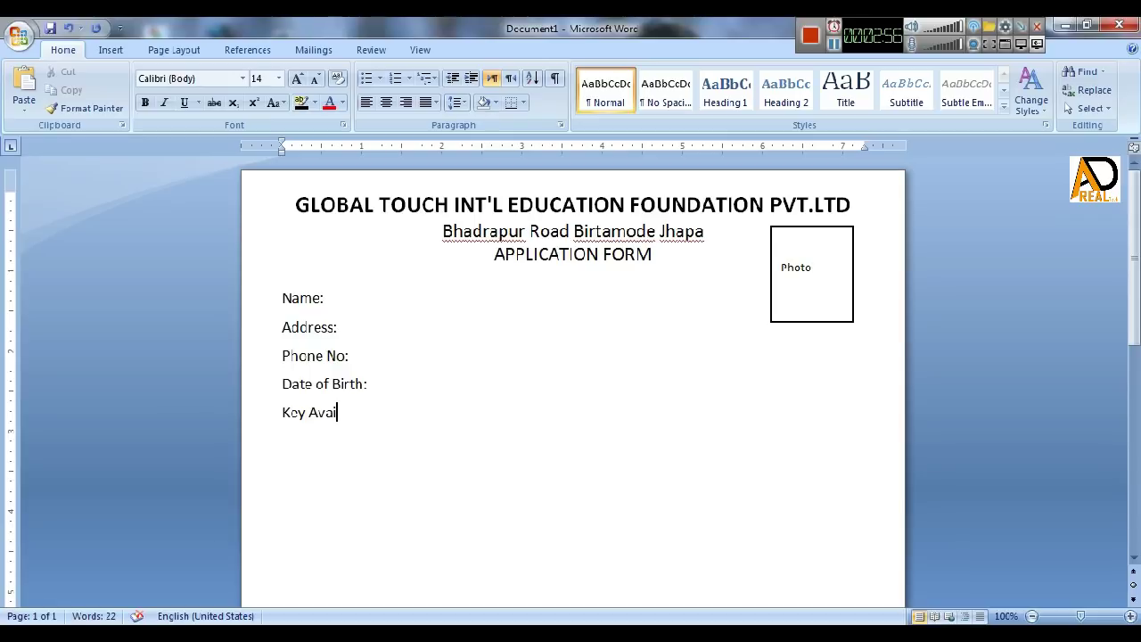
type("label")
key("BackSpace")
key("BackSpace")
type("le")
key("Tab")
type("Yos")
key("Tab")
type("no")
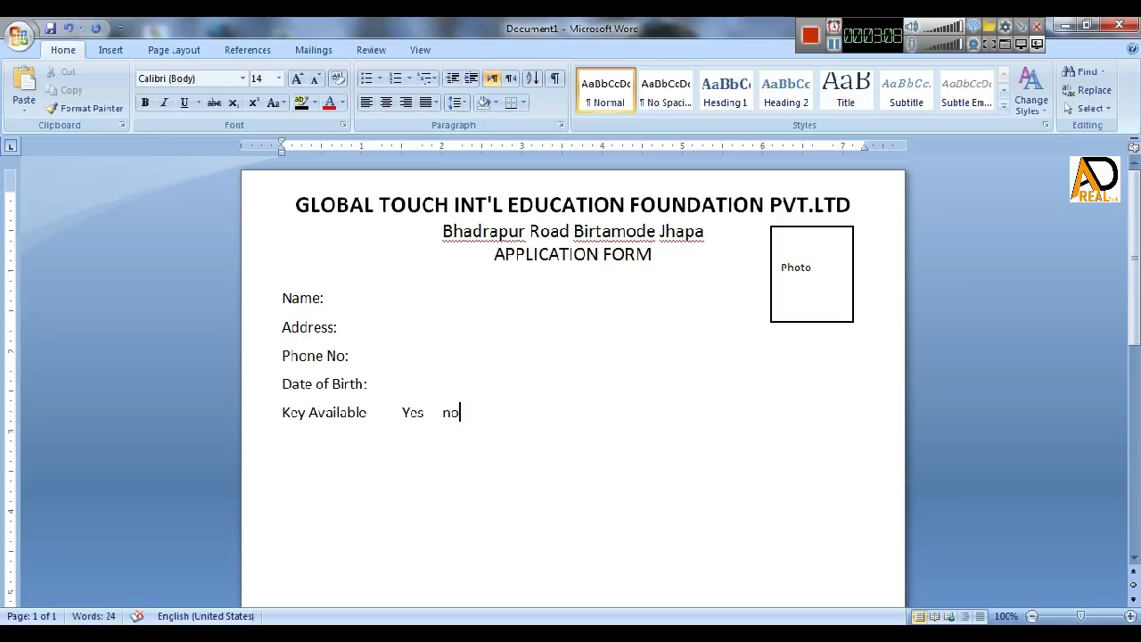
left_click(450, 412)
key("Right")
key("BackSpace")
type("N")
- Add 'with whom' at a tab stop after No and start a new line
key("End")
key("Return")
key("BackSpace")
key("Tab")
key("Tab")
type("with ")
type("who")
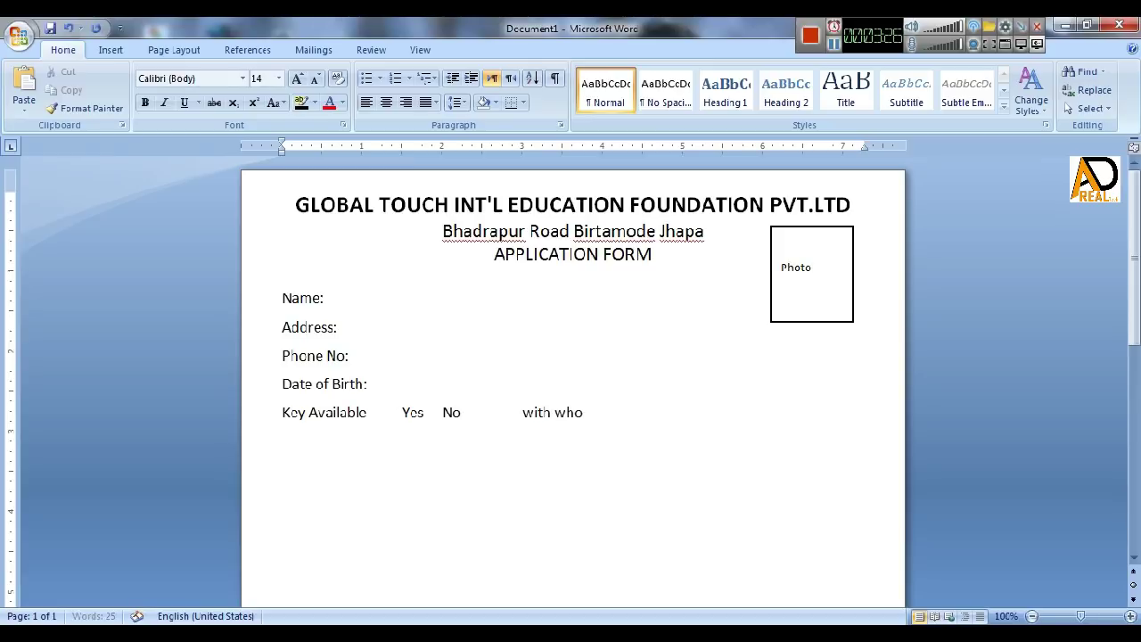
type("m")
key("Return")
- Type 'Their Phone:' followed by 'House' at a tab stop
type("Ther")
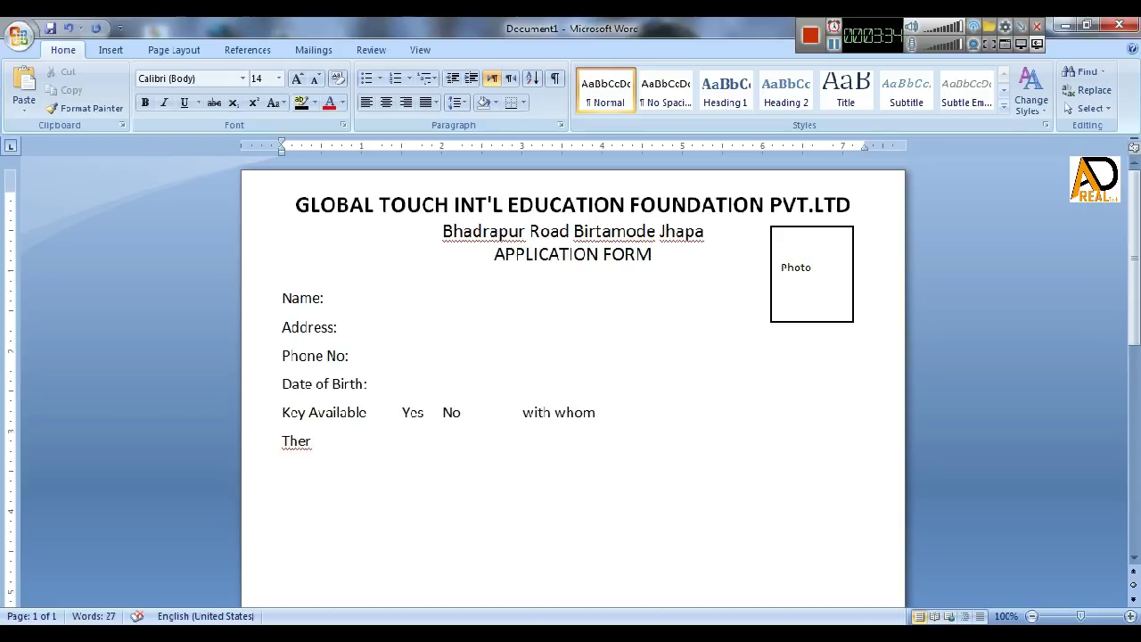
key("BackSpace")
key("BackSpace")
type("ir")
type(" Phone")
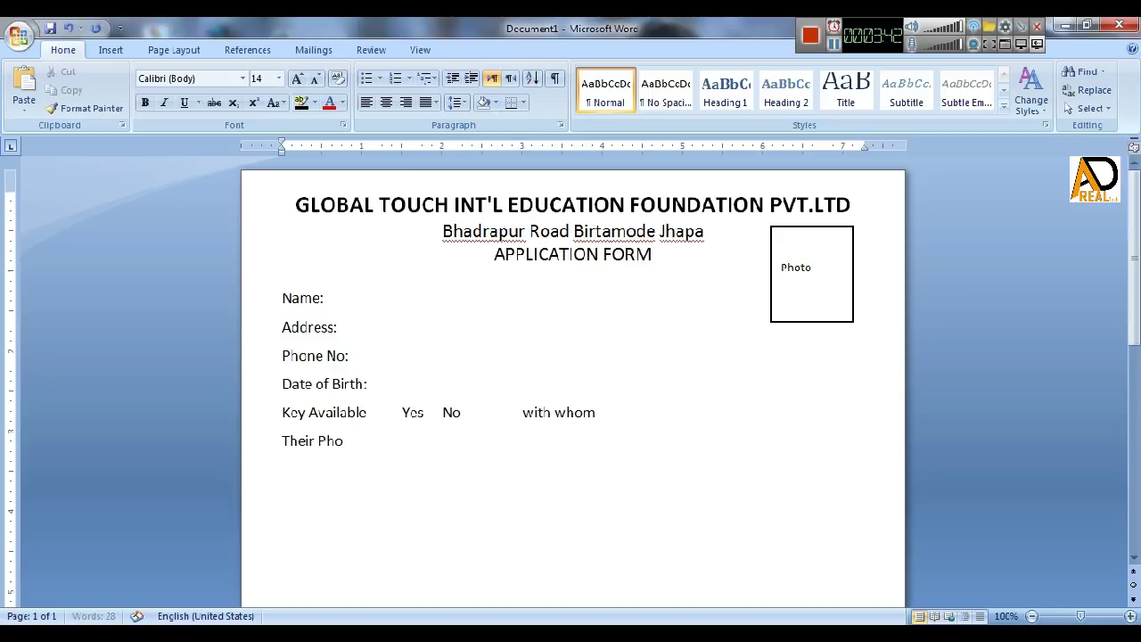
type(":")
key("Return")
key("BackSpace")
key("Tab")
- Add 'cell' at the next tab stop after House and start a new line
key("Tab")
key("Tab")
key("Tab")
key("Tab")
type("o")
type("se")
key("BackSpace")
key("BackSpace")
type("use")
key("Tab")
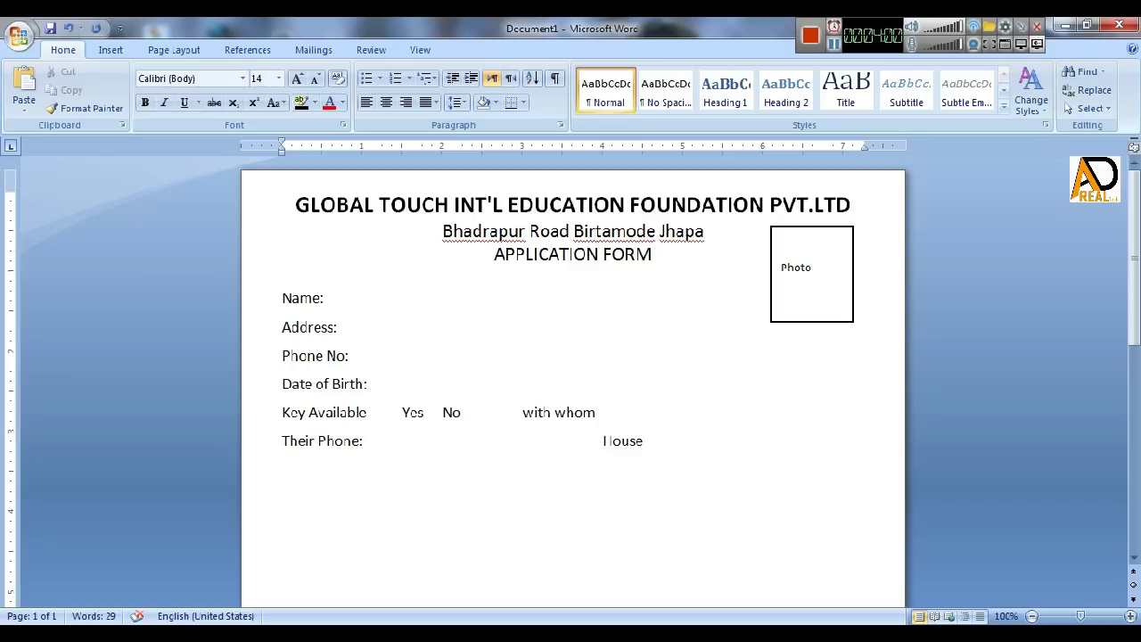
key("Tab")
type("E")
type("c")
key("BackSpace")
key("BackSpace")
type("ce")
type("l")
key("Return")
key("BackSpace")
type("l")
key("Return")
- Add the 'Location where you can be Reached:' label and begin an 'Address:' line
type("local")
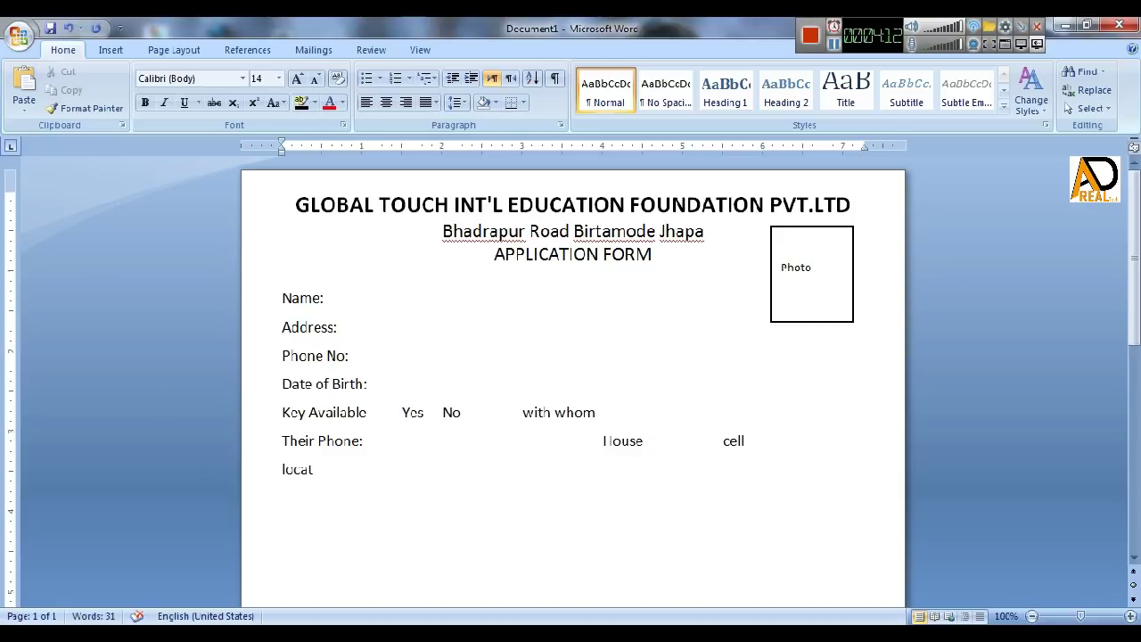
type("ion ")
type("wher")
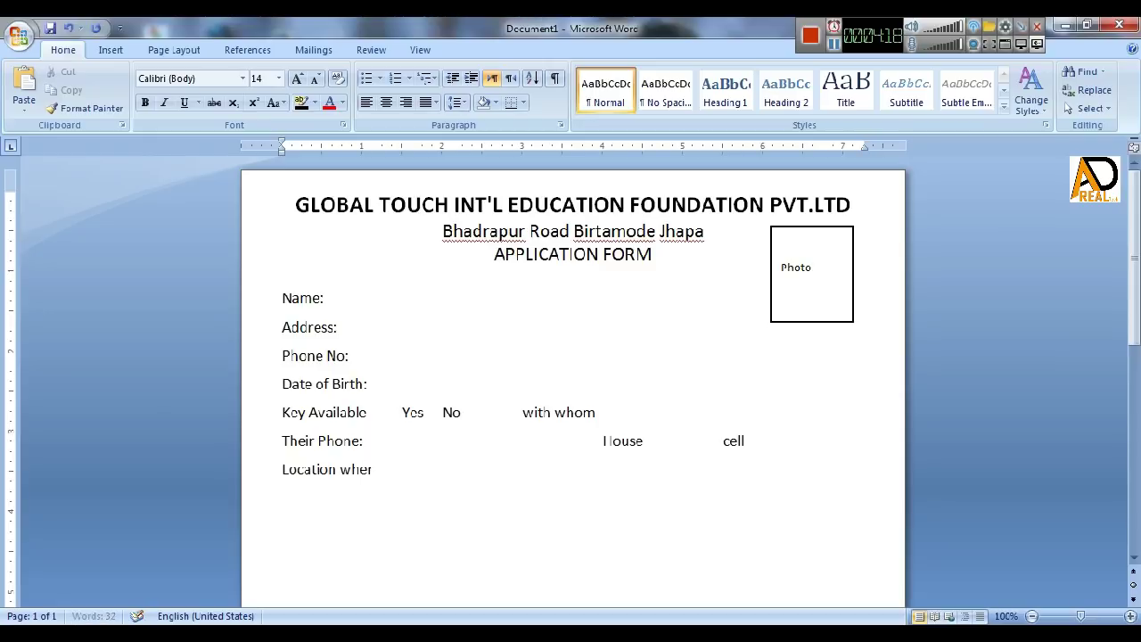
type("e yo")
type("u can")
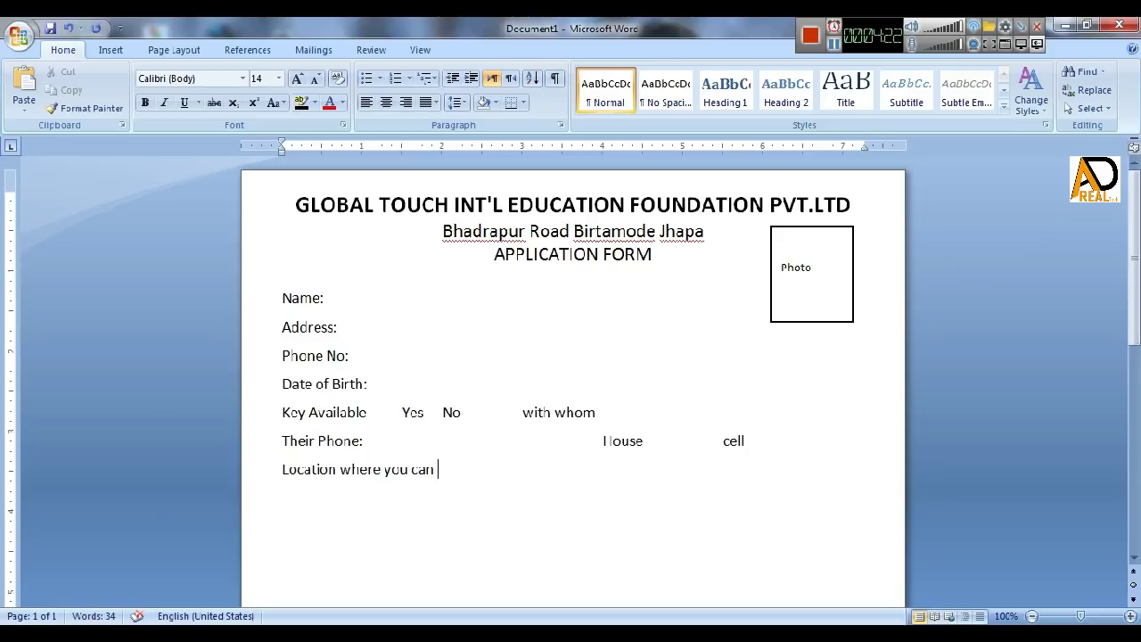
type(" be ")
type("Reac")
type("hed ")
type(":")
key("Return")
type("Ad")
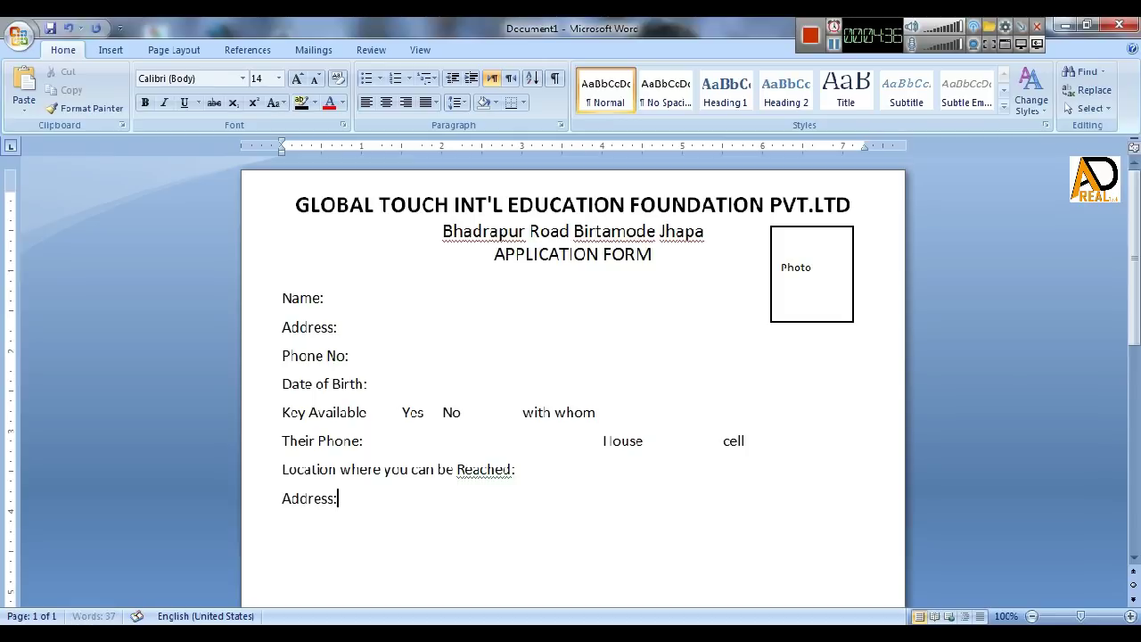
type(":")
- Add 'Phone:' and 'Emergency Contact Name:' lines, then begin a line with 'Emergancy'
key("Return")
type("Phone")
type(":")
key("Return")
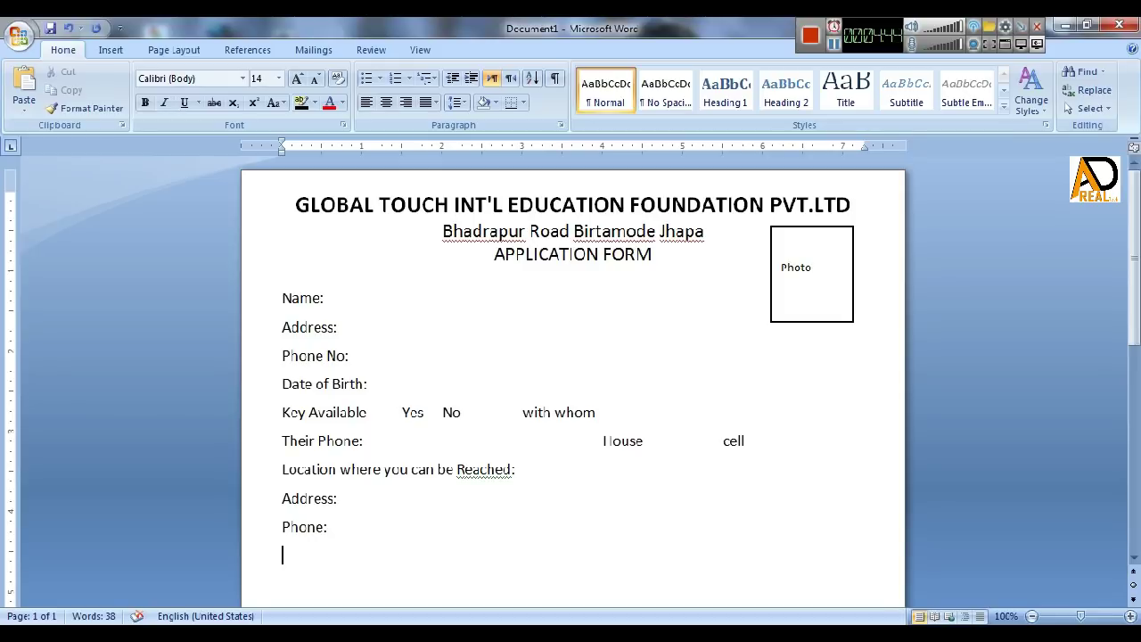
type("E")
type("Merg")
type("ency")
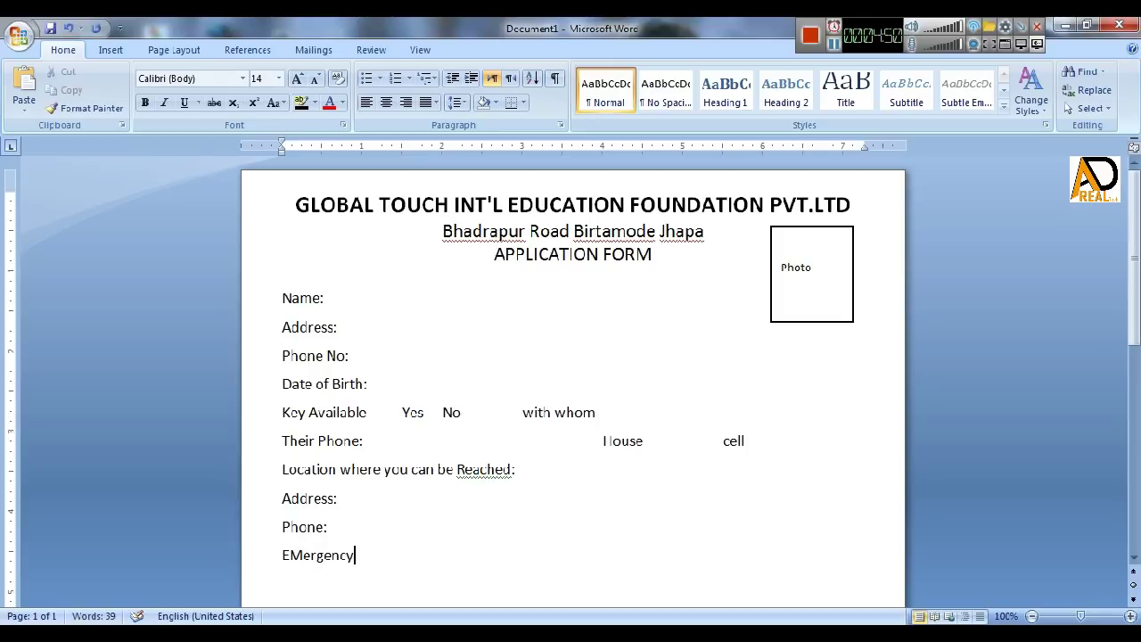
type(" Contac")
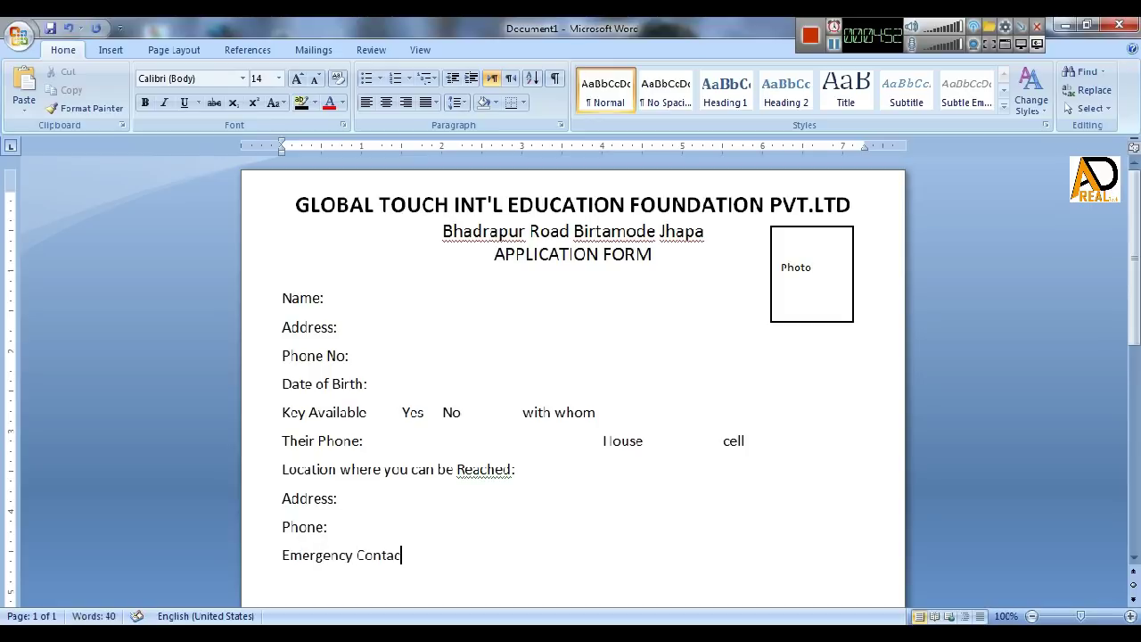
type("t Name")
type(":")
key("Return")
type("E")
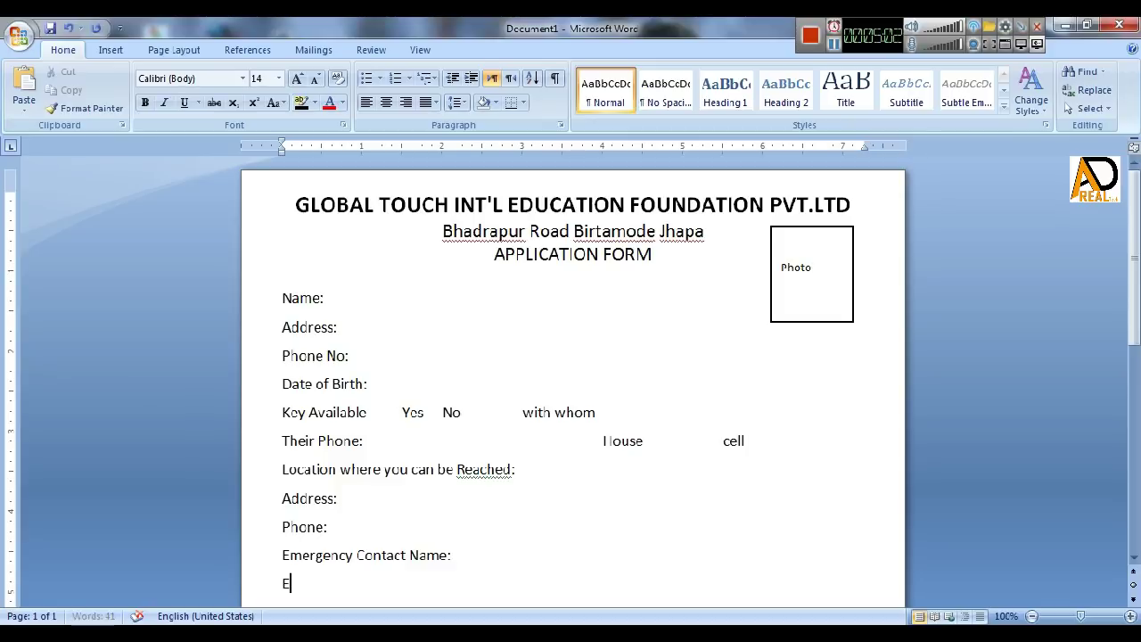
type("mer")
type("gancy")
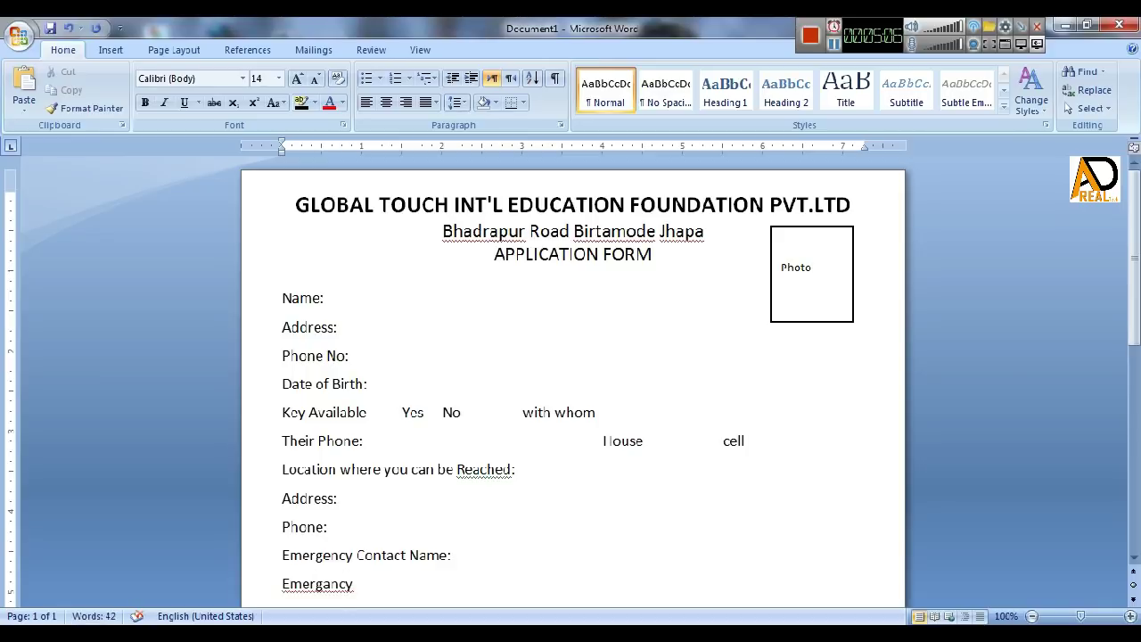
- Correct 'Emergancy' to 'Emergency' and complete the 'Emergency Contact Phone' label
right_click(328, 591)
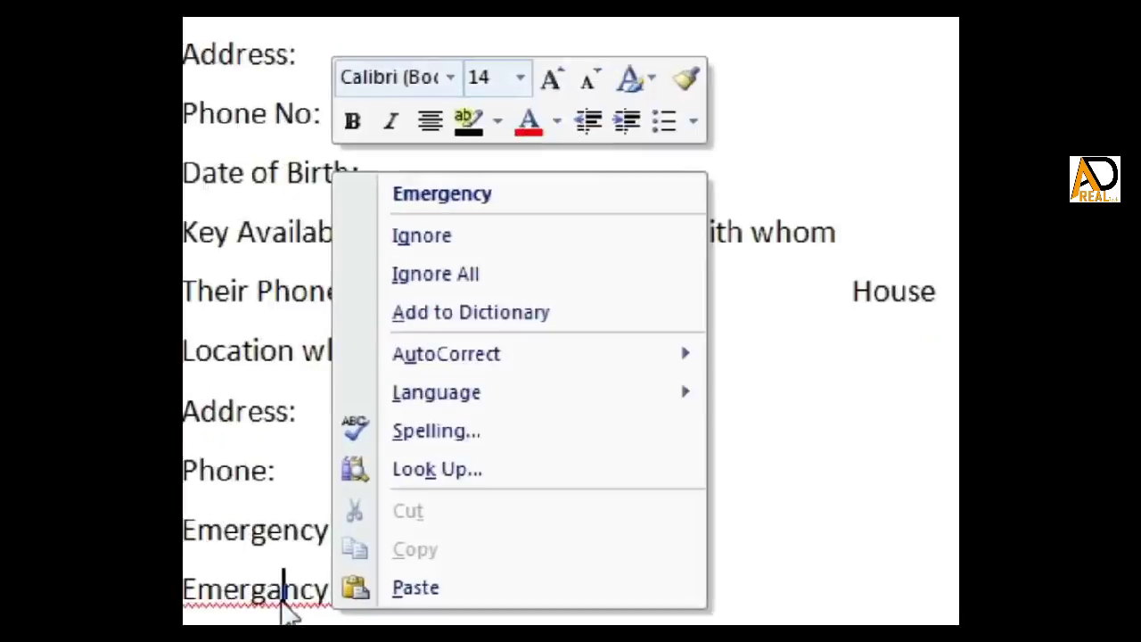
left_click(428, 396)
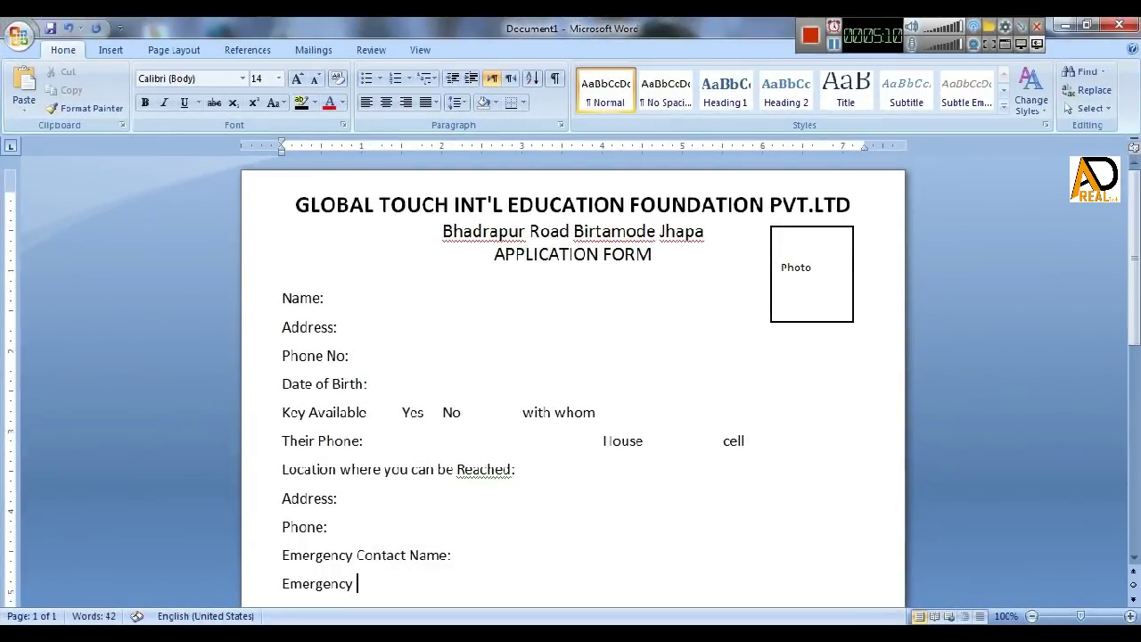
type("Con")
type("tact ")
type("p")
key("BackSpace")
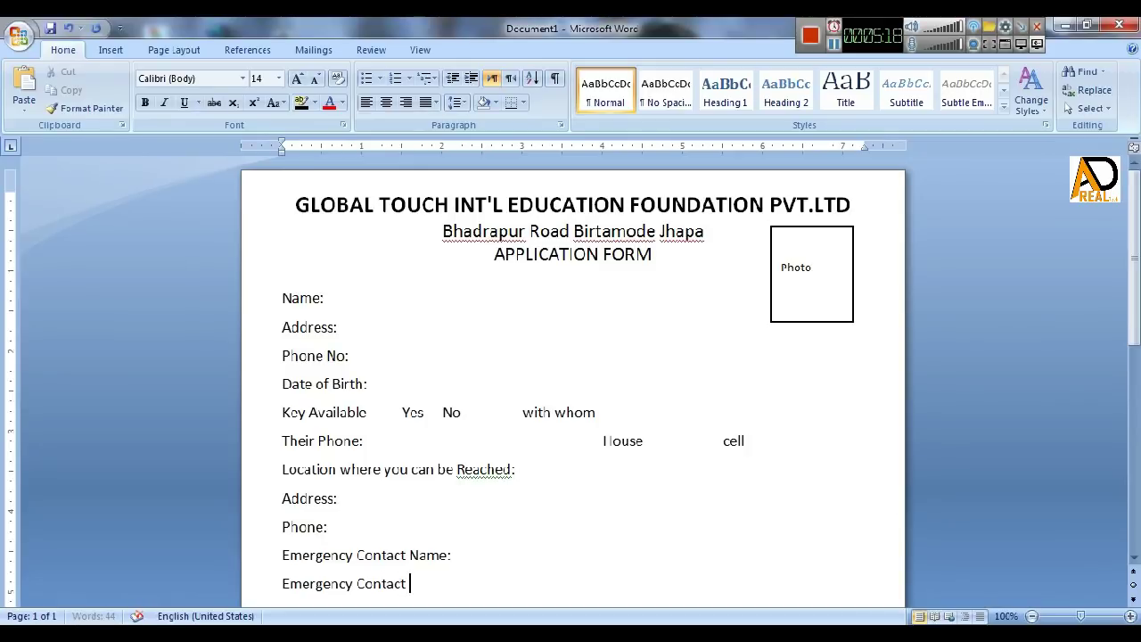
type("Phone")
key("Return")
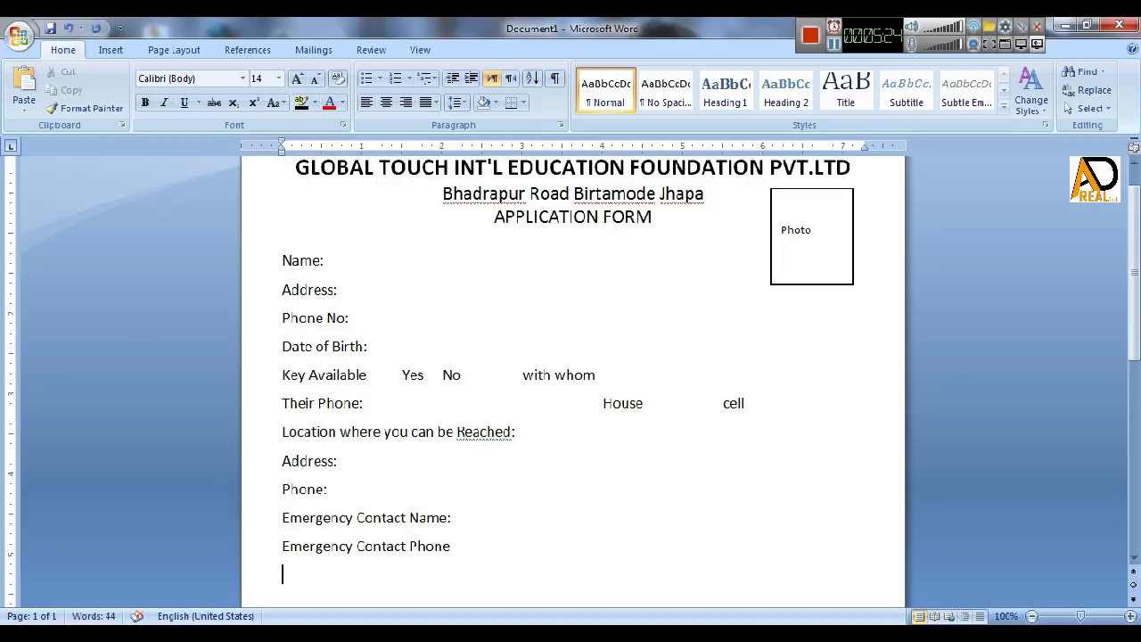
- Add the 'Any lights on timer' and 'If Yes, Then What Rooms:' label lines
type("Any ")
type("light")
type("s")
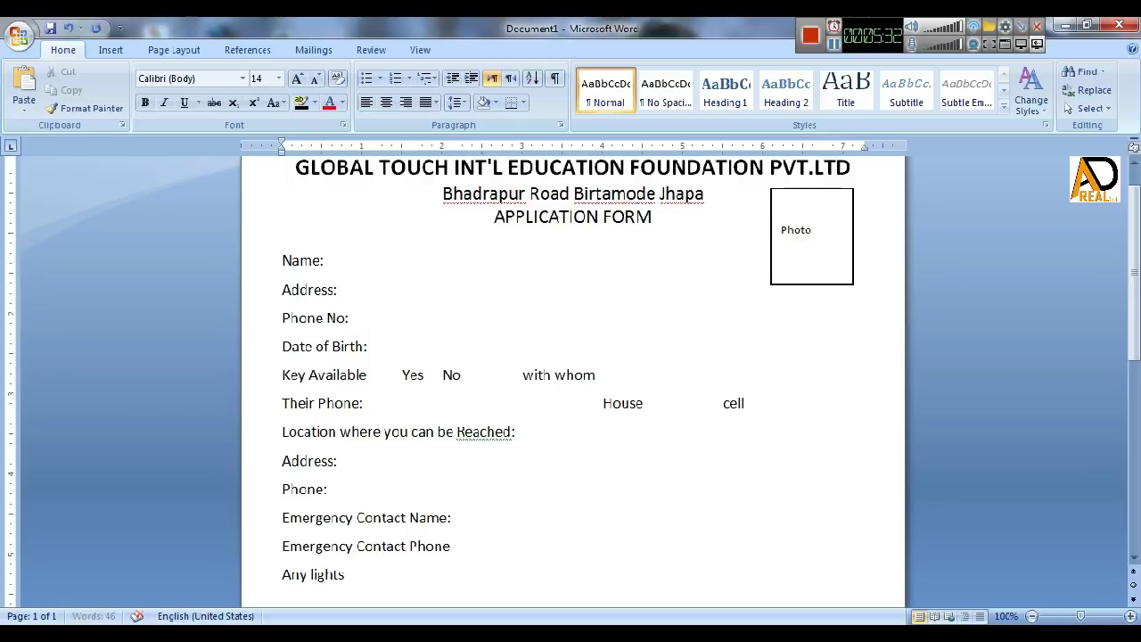
type(" on ")
type("timer")
key("Return")
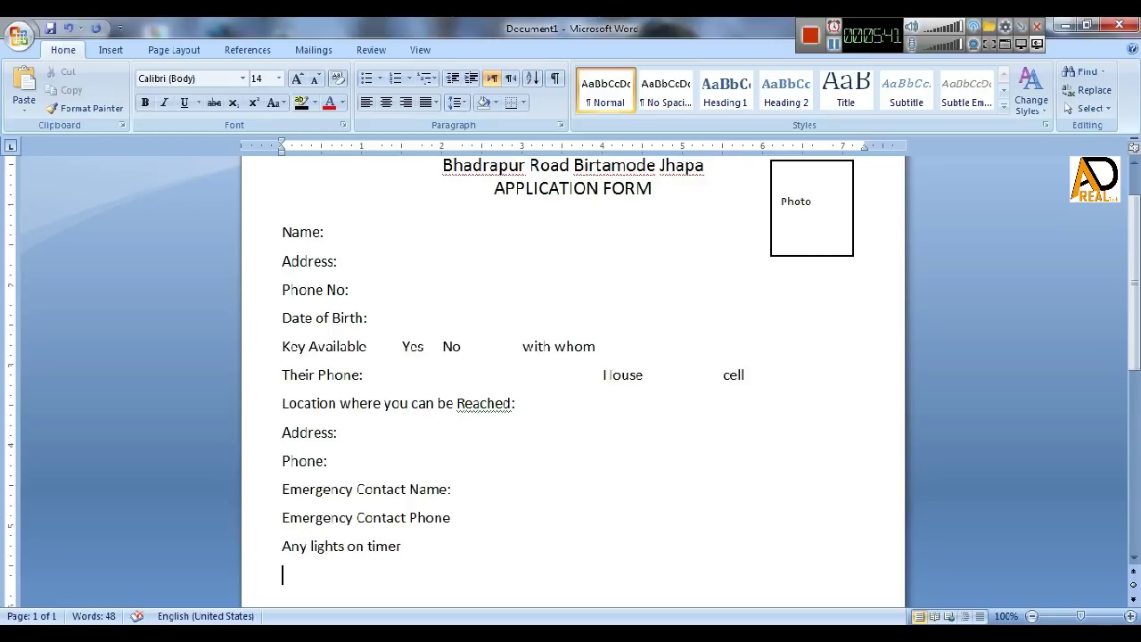
type("If")
type(" Ye")
type("s")
type(",")
type(" Then ")
type("What")
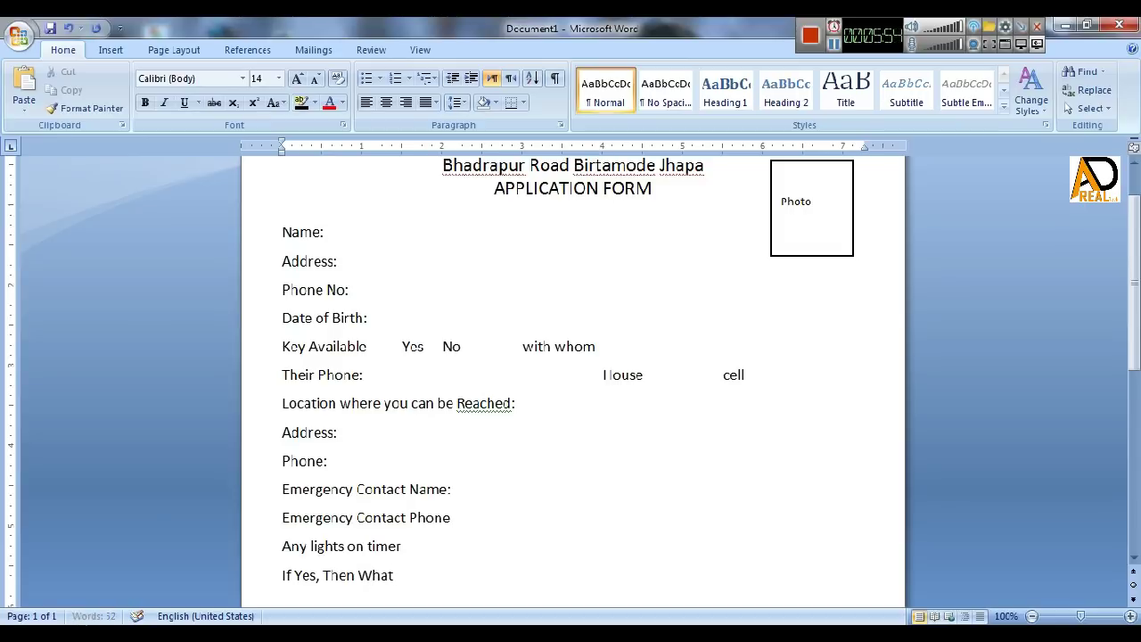
type(" Rooms")
key("Return")
key("BackSpace")
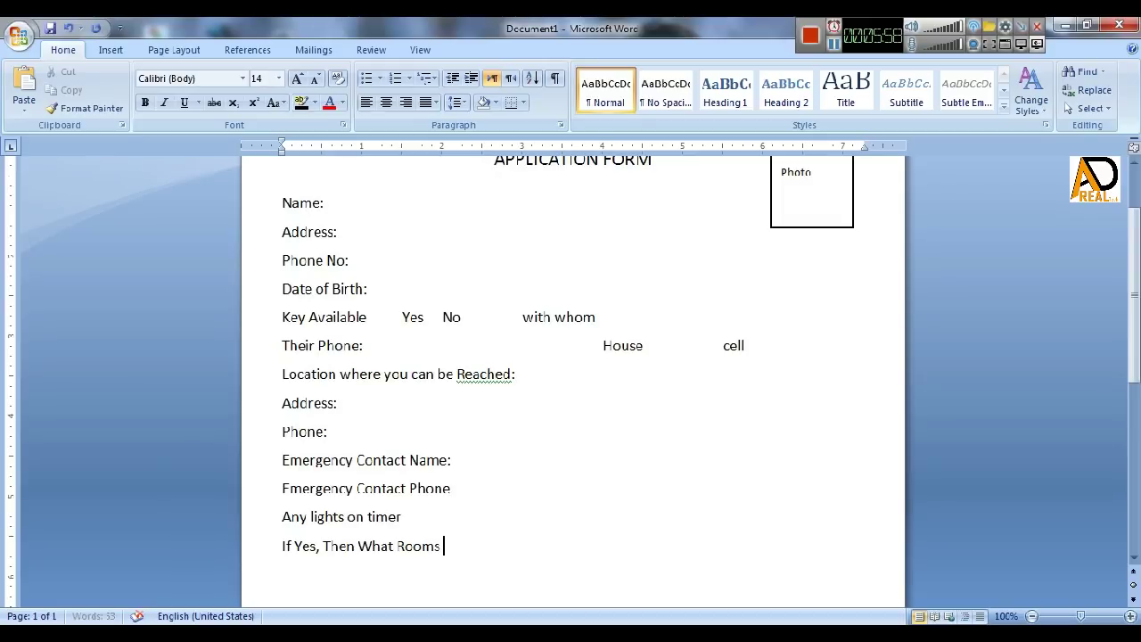
type(":")
key("Return")
- Add colons after the 'Any lights on timer' and 'Emergency Contact Phone' labels
left_click(411, 524)
type(":")
left_click(453, 488)
type(":")
- On the last line, type 'PEOPLE WITH PERMISSION TO ME ON THE PREMISE:' and start a new line
key("ctrl+End")
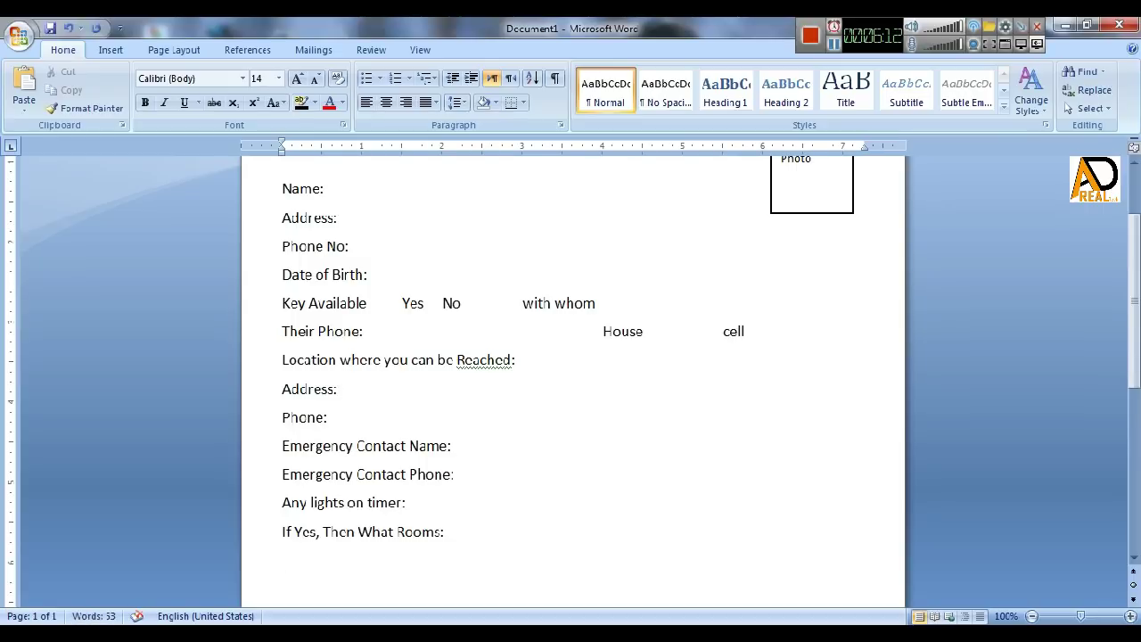
type("P")
type("EOPLE")
type(" WITH ")
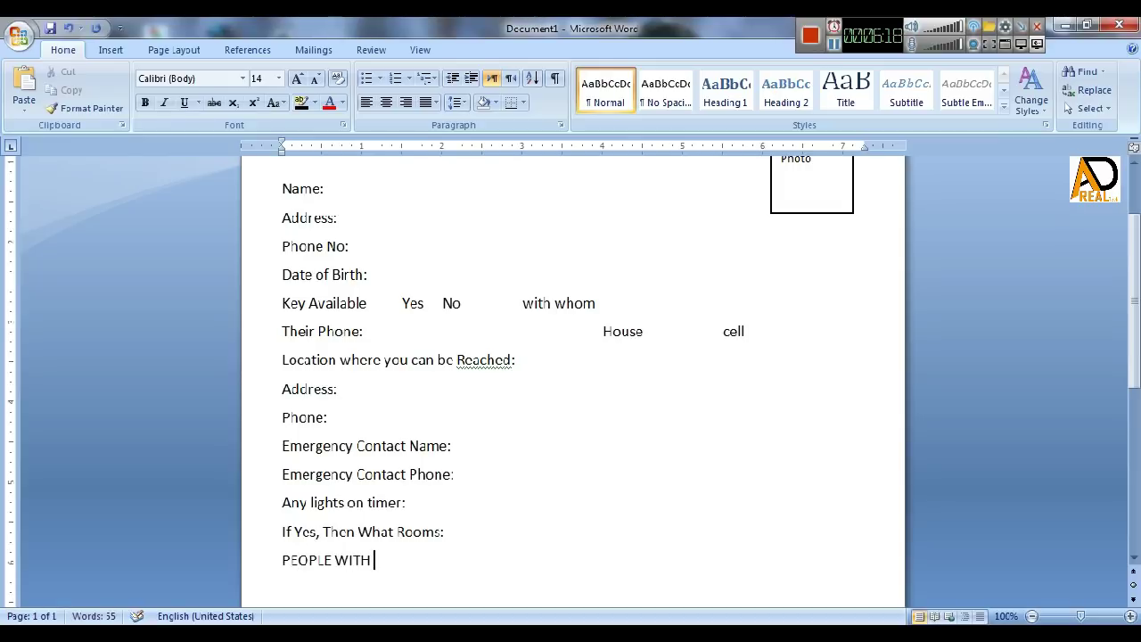
type("PER")
type("MISSION T")
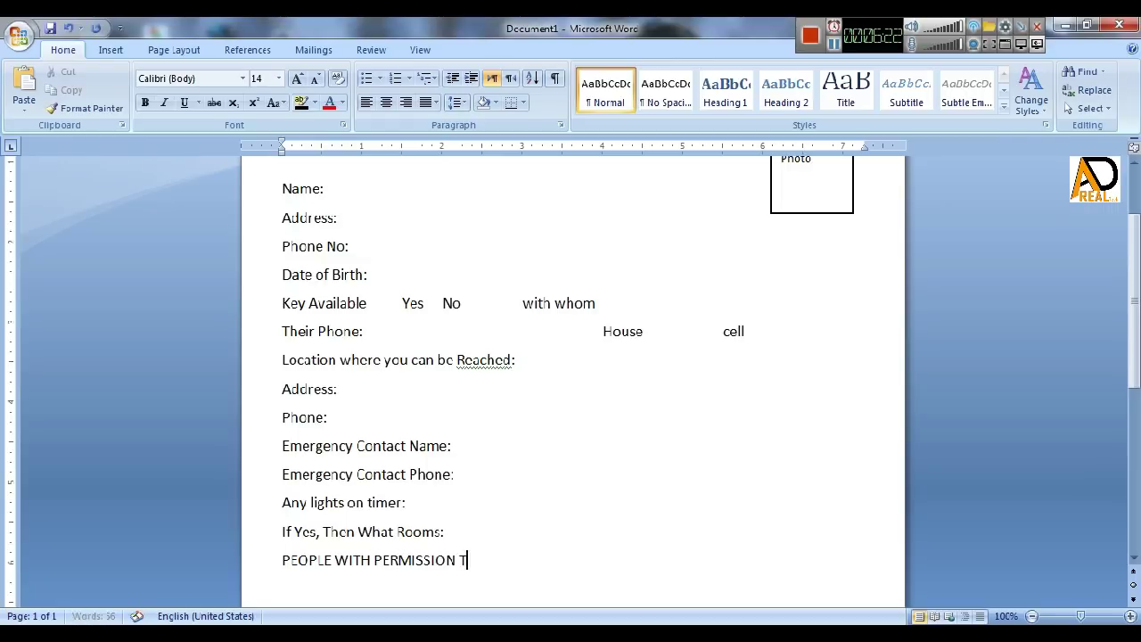
type("O ME ON TH")
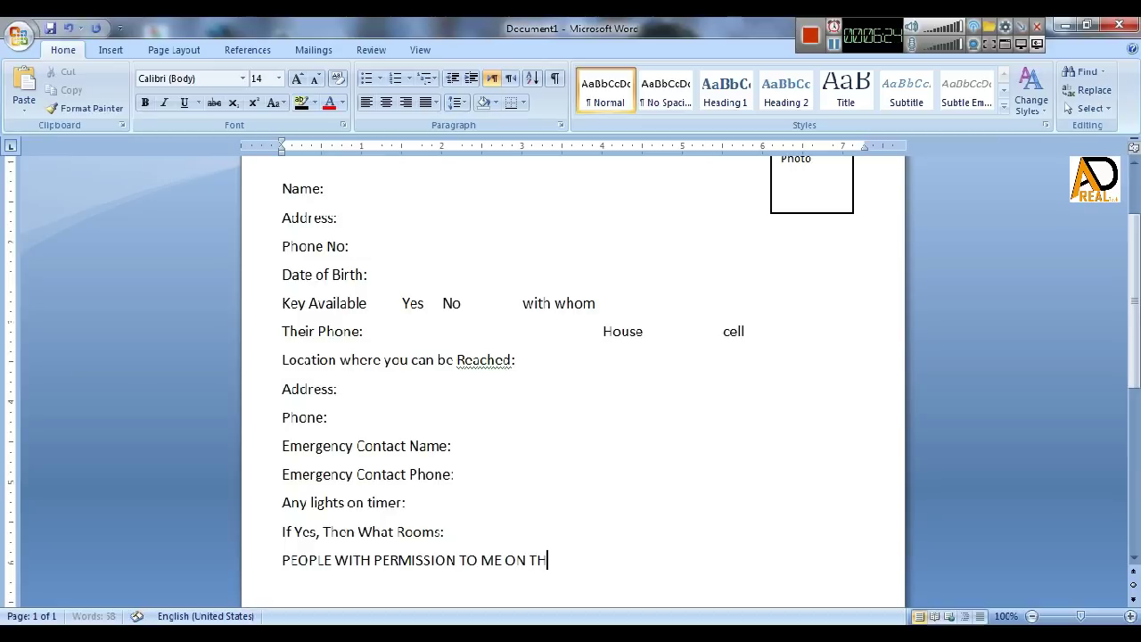
type("E")
type(" P")
type("REMISE")
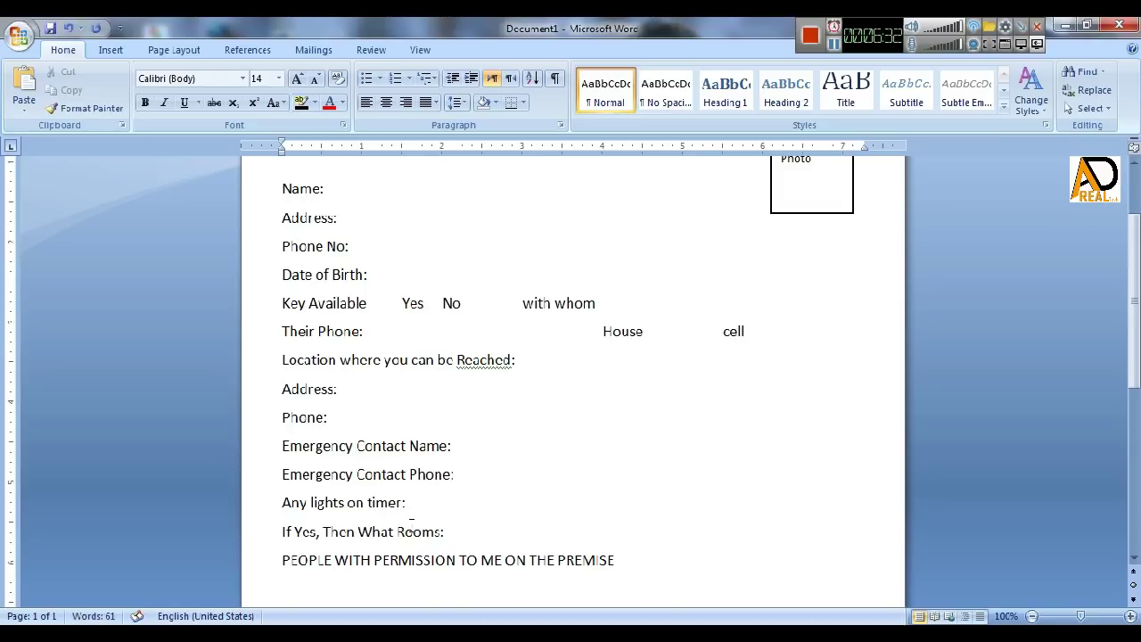
type(":")
key("Return")
- Below the PREMISE label, add the question 'WHAT TYPE OF VEHICE DO THEY DRIVE?'
key("BackSpace")
key("Return")
key("Return")
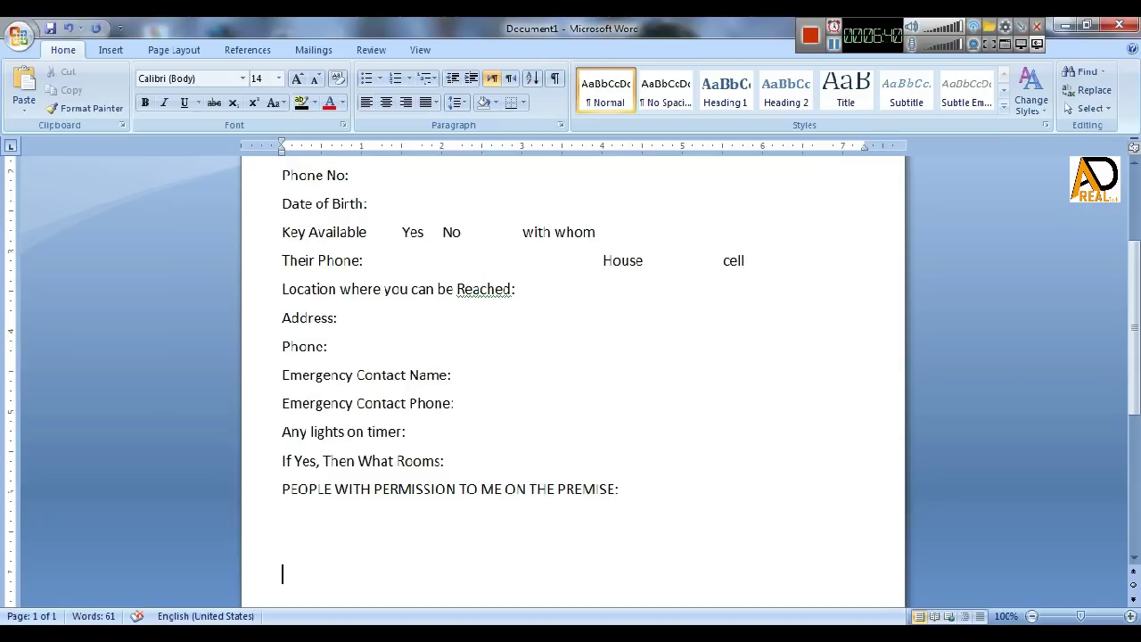
type("WHAT ")
type("TYPE O")
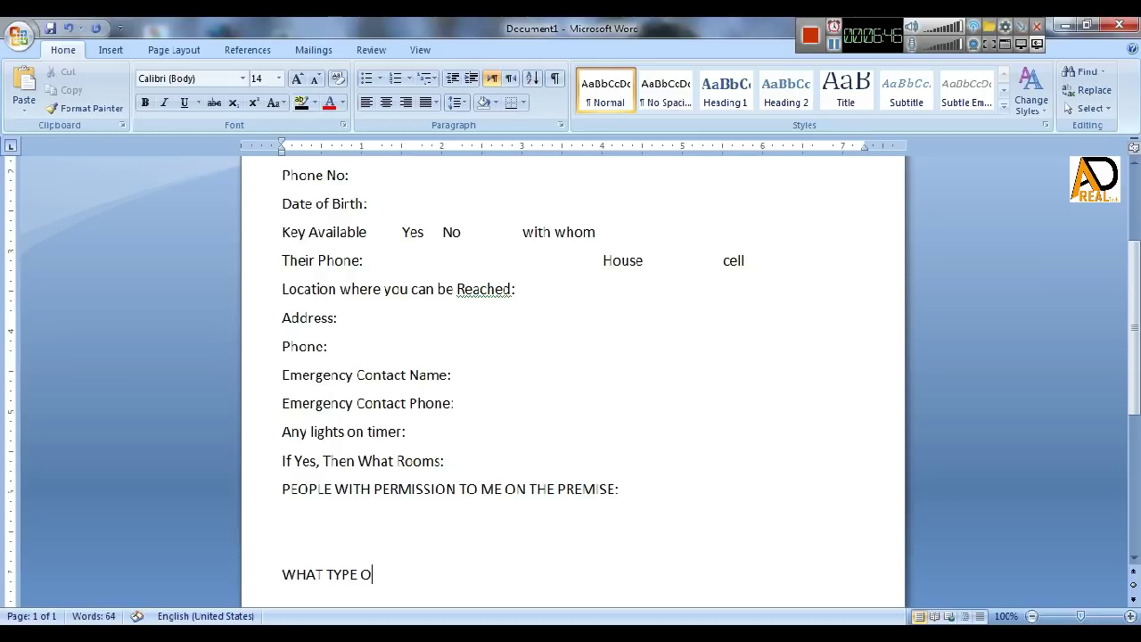
type("F V")
type("EHICE ")
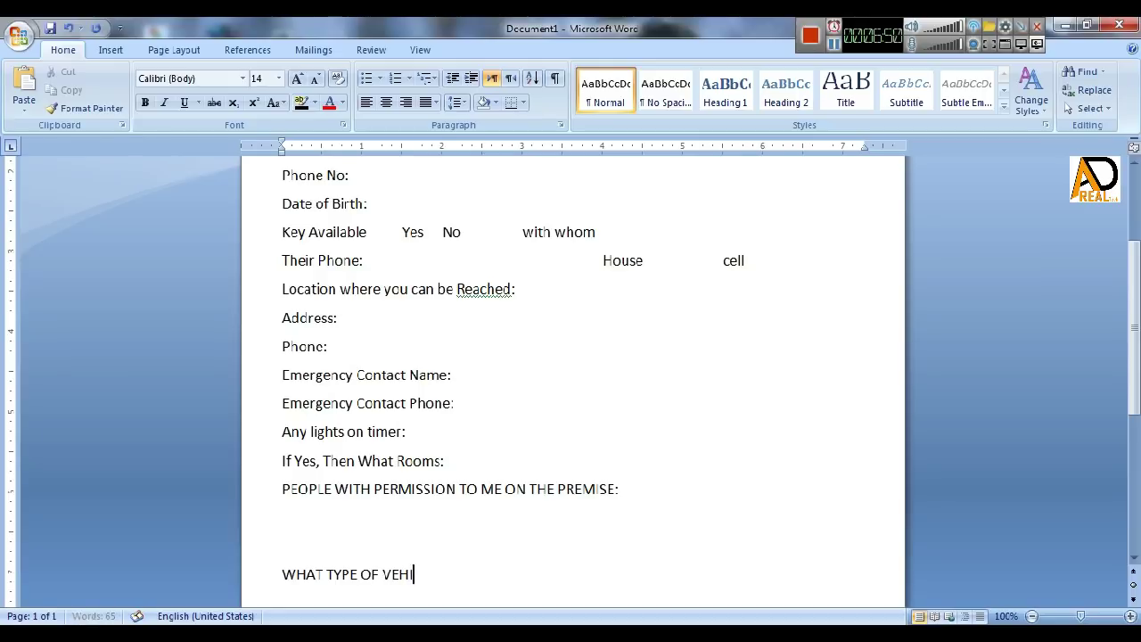
type("DO THE")
key("BackSpace")
key("BackSpace")
type("Y")
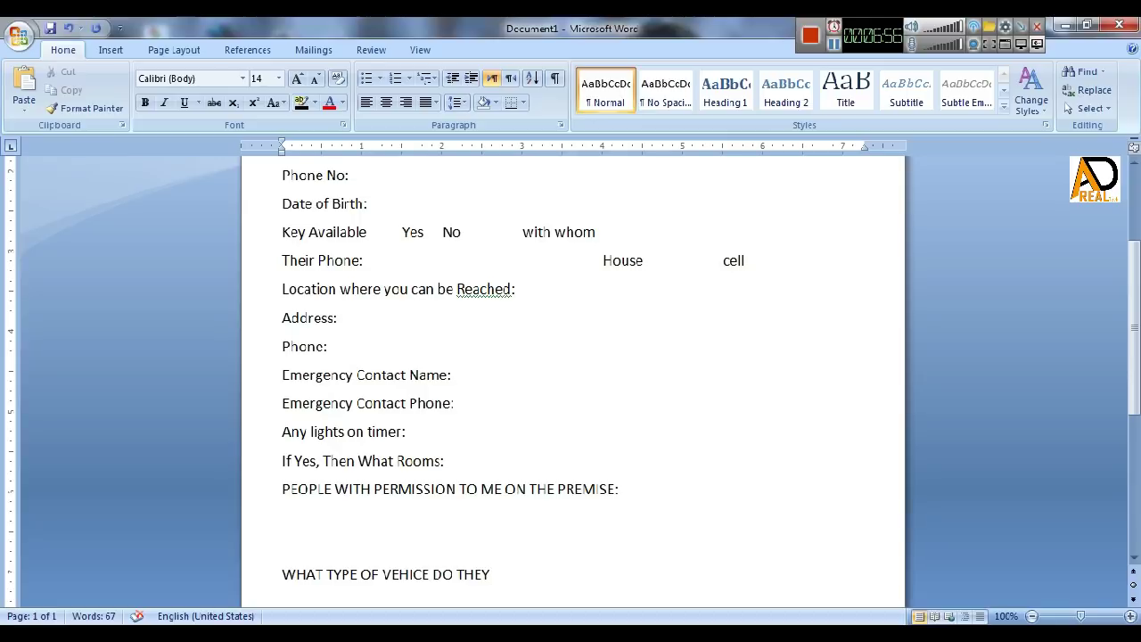
type(" DRIV")
type("E")
type("?")
key("Return")
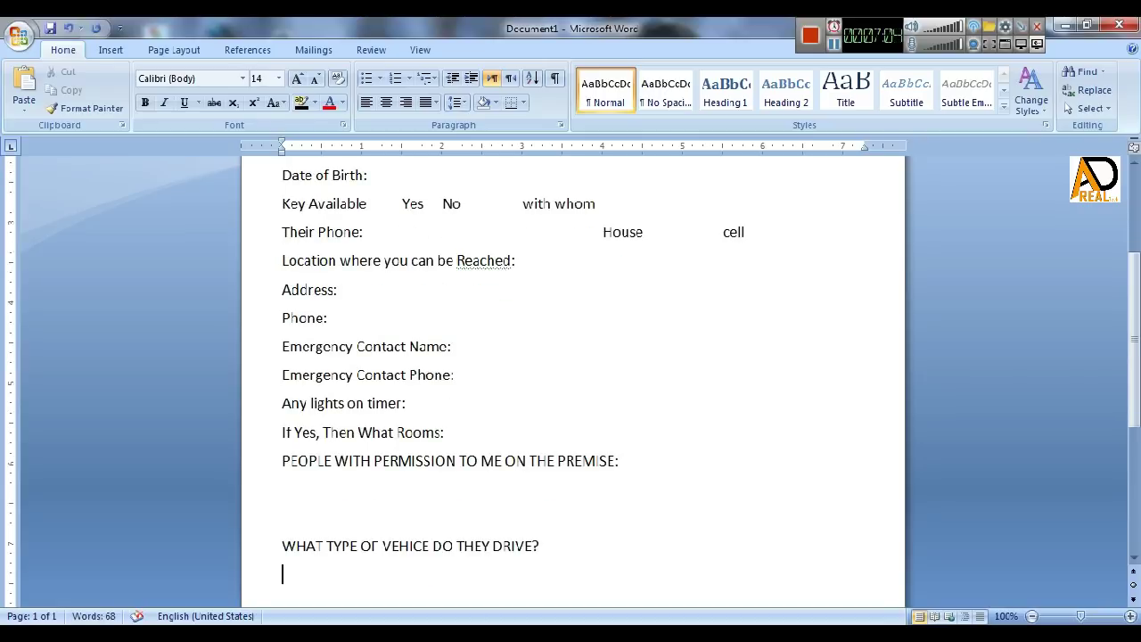
- Begin the 'ADDITIONAL COMMENTS:' label on the next line, fixing the typos
type("ADD")
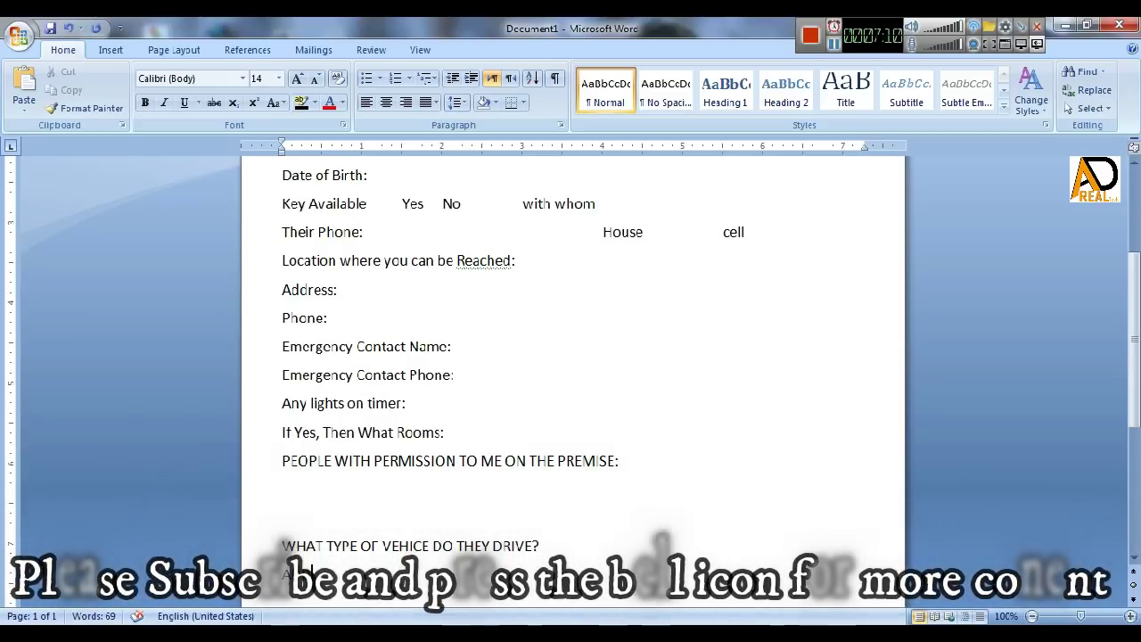
key("BackSpace")
key("BackSpace")
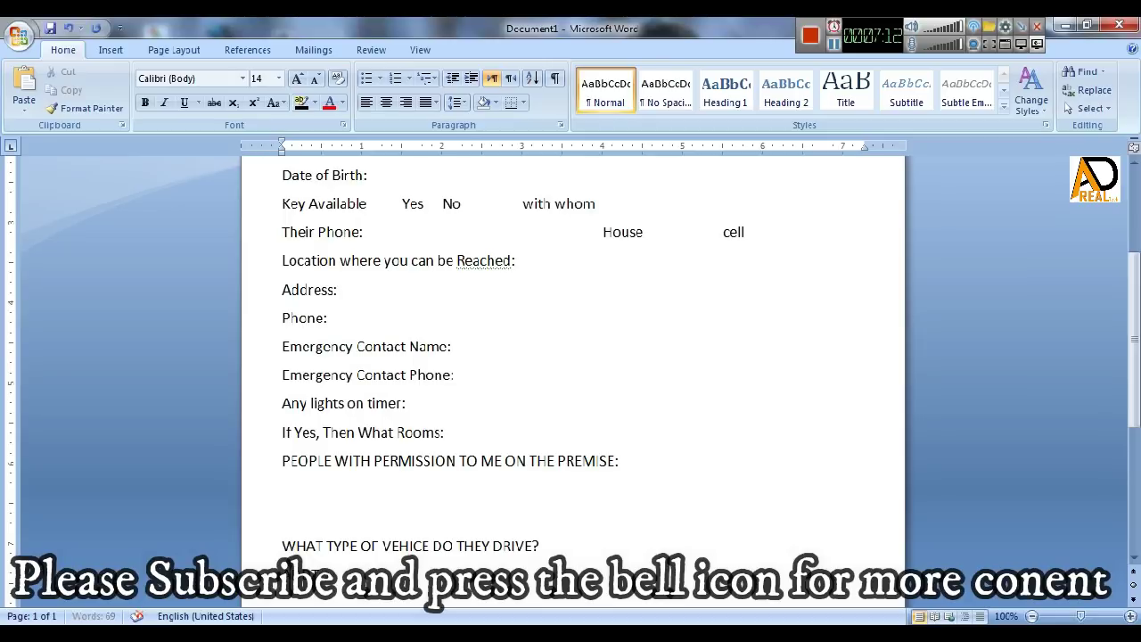
key("BackSpace")
type("S")
type(" d")
type("HEN")
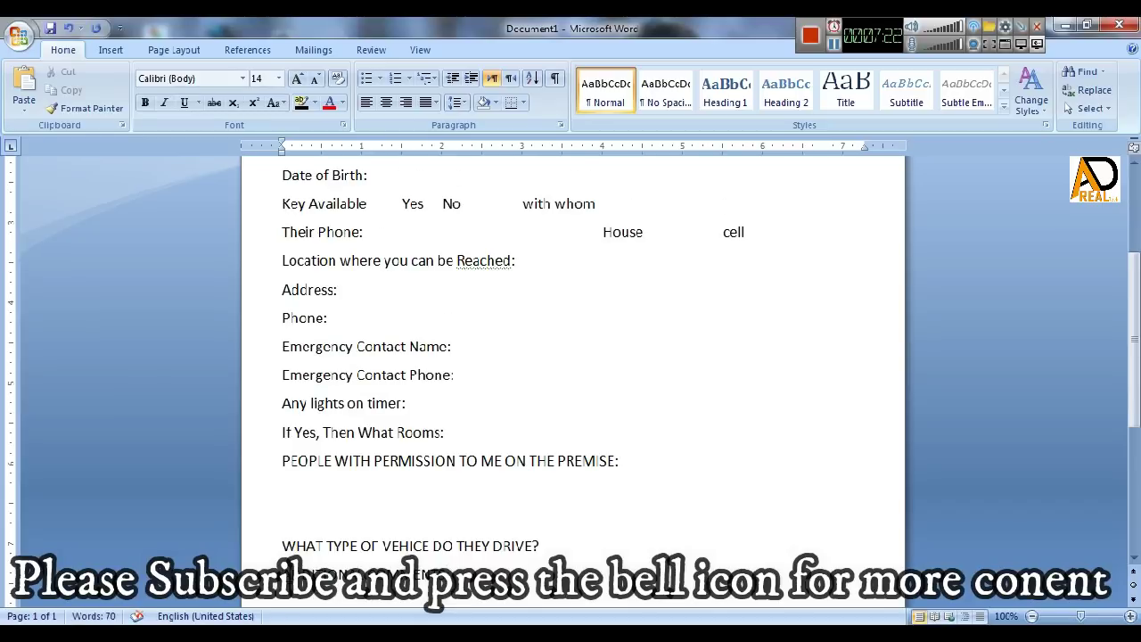
key("Return")
- Insert a blank line above ADDITIONAL COMMENTS: and return to the top of the form
scroll(407, 595, "down", 1)
scroll(354, 535, "down", 1)
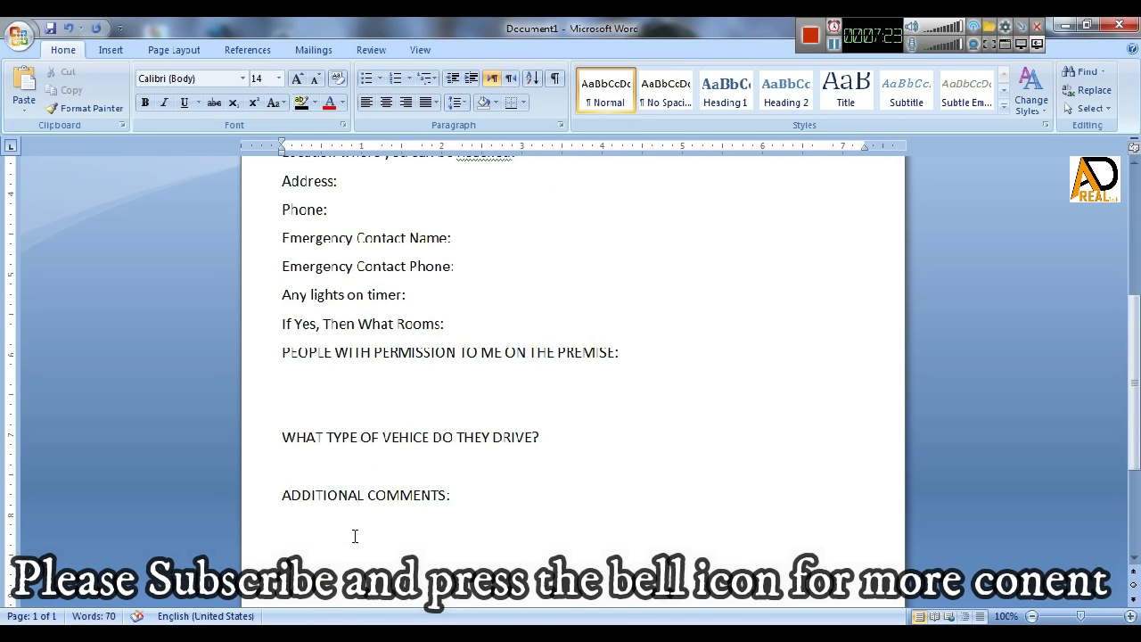
key("Return")
scroll(358, 531, "down", 3)
scroll(322, 531, "down", 1)
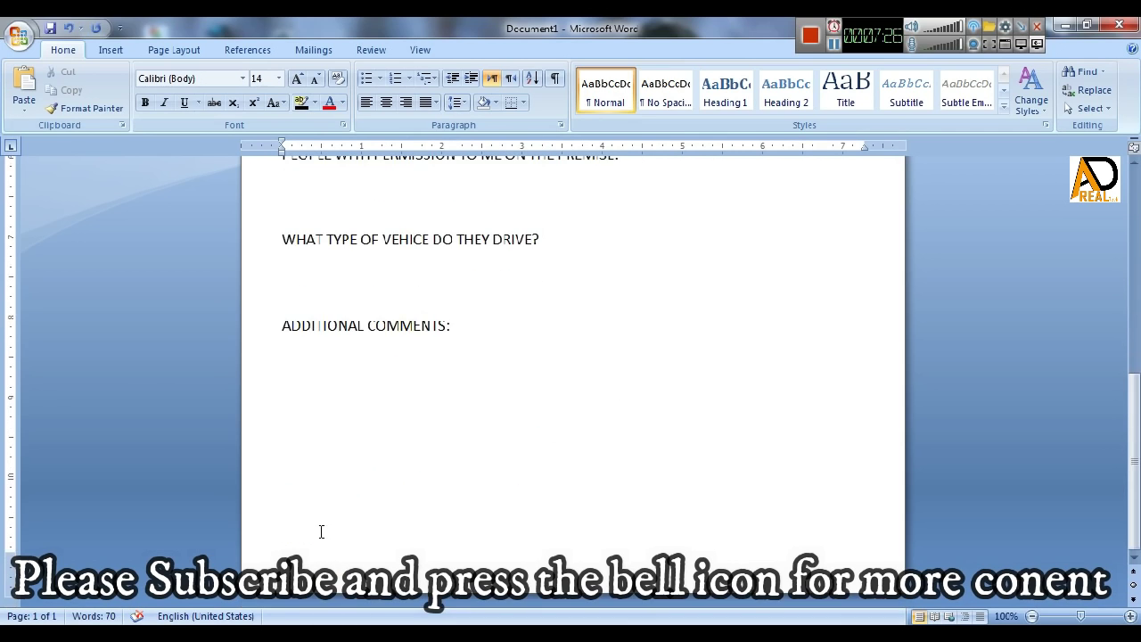
scroll(320, 532, "up", 5)
scroll(321, 532, "up", 1)
scroll(550, 423, "up", 1)
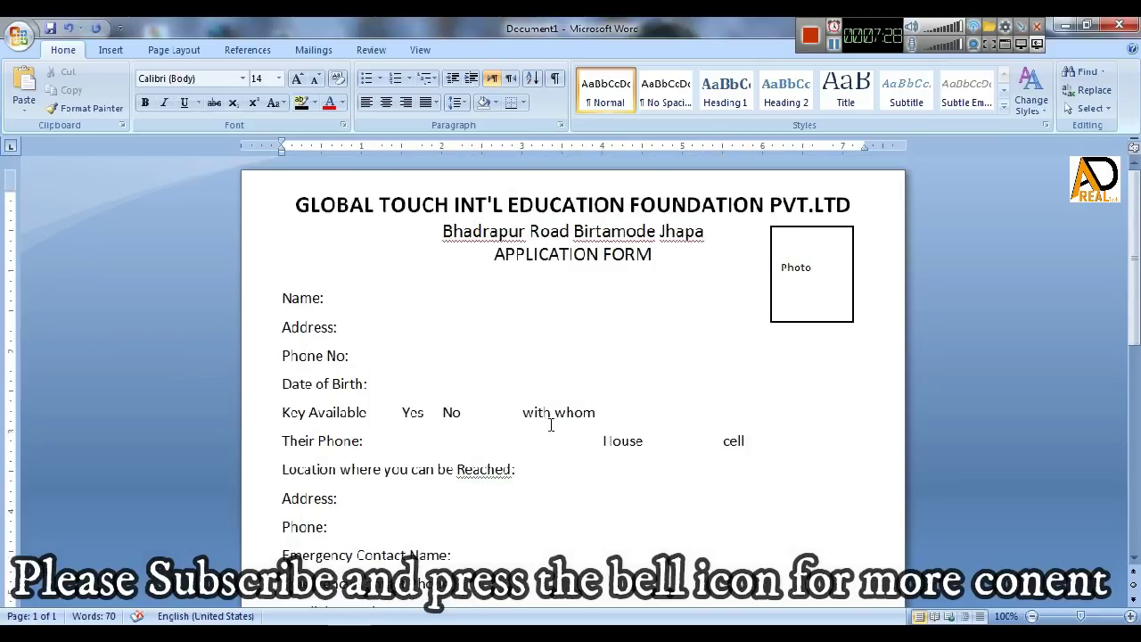
scroll(550, 446, "down", 3)
scroll(550, 477, "down", 3)
scroll(551, 479, "up", 5)
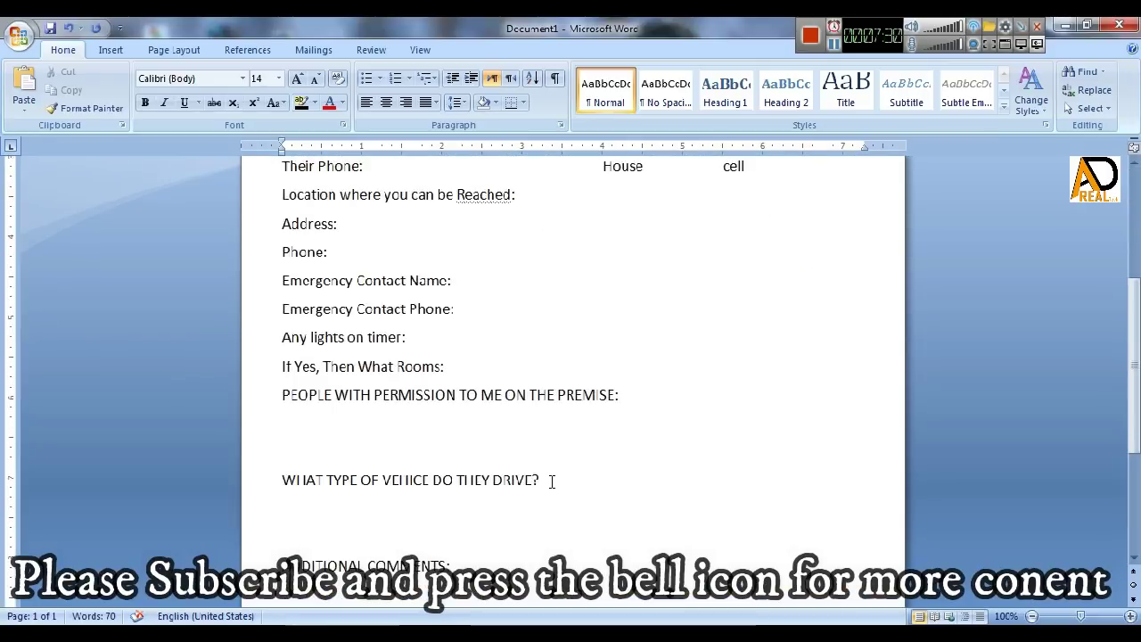
scroll(550, 478, "up", 3)
scroll(496, 499, "up", 2)
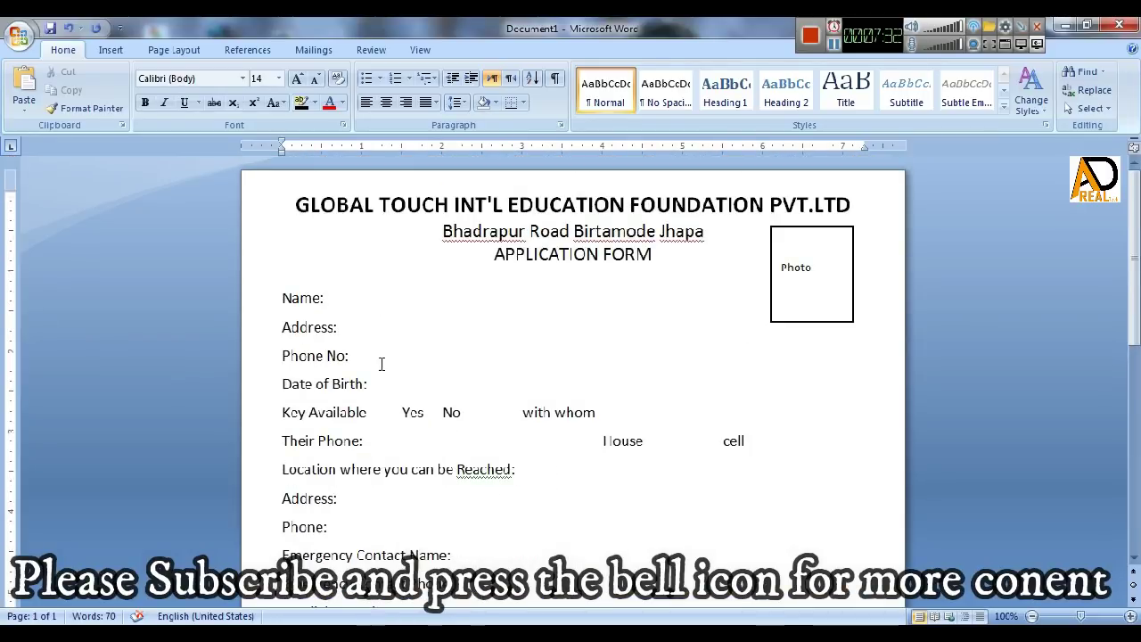
- Resize the form labels, first to 16 pt, then settle all form text at 14 pt
mouse_move(282, 298)
left_mouse_down()
mouse_move(562, 615)
mouse_move(563, 537)
left_mouse_up()
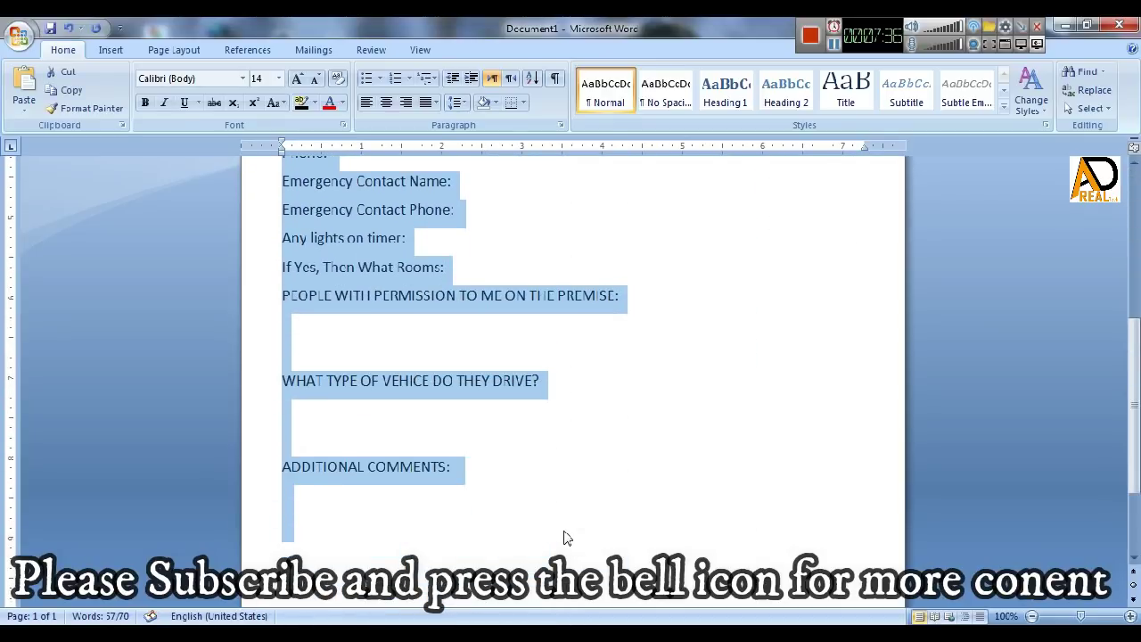
key("ctrl+bracketright")
key("ctrl+bracketright")
left_click(575, 506)
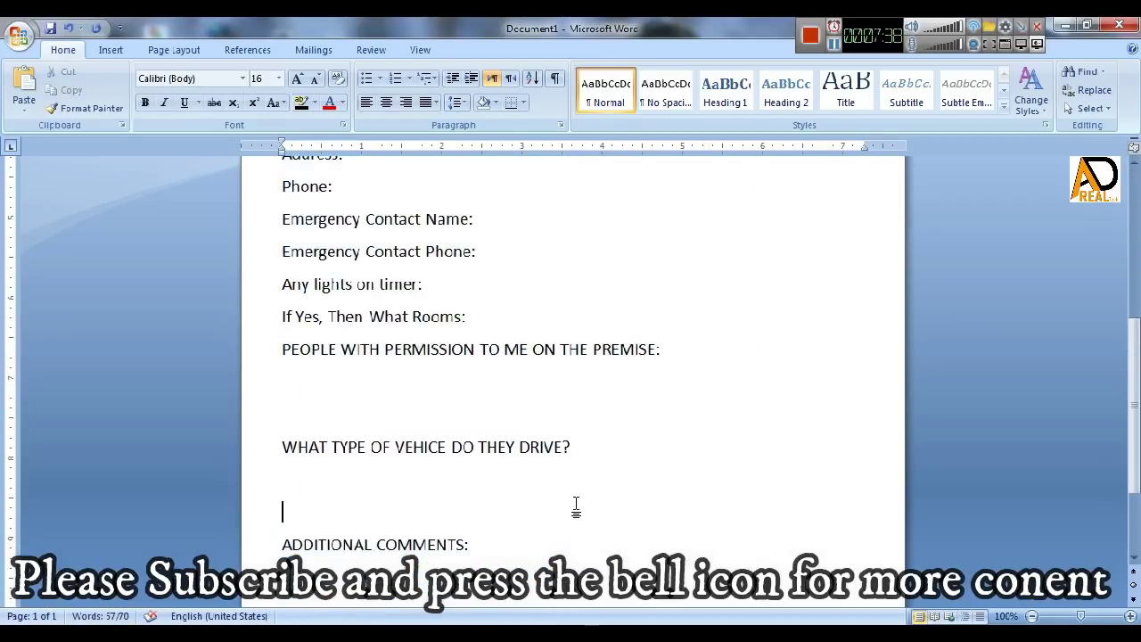
scroll(576, 507, "up", 1)
scroll(576, 503, "up", 1)
key("shift+Page_Up")
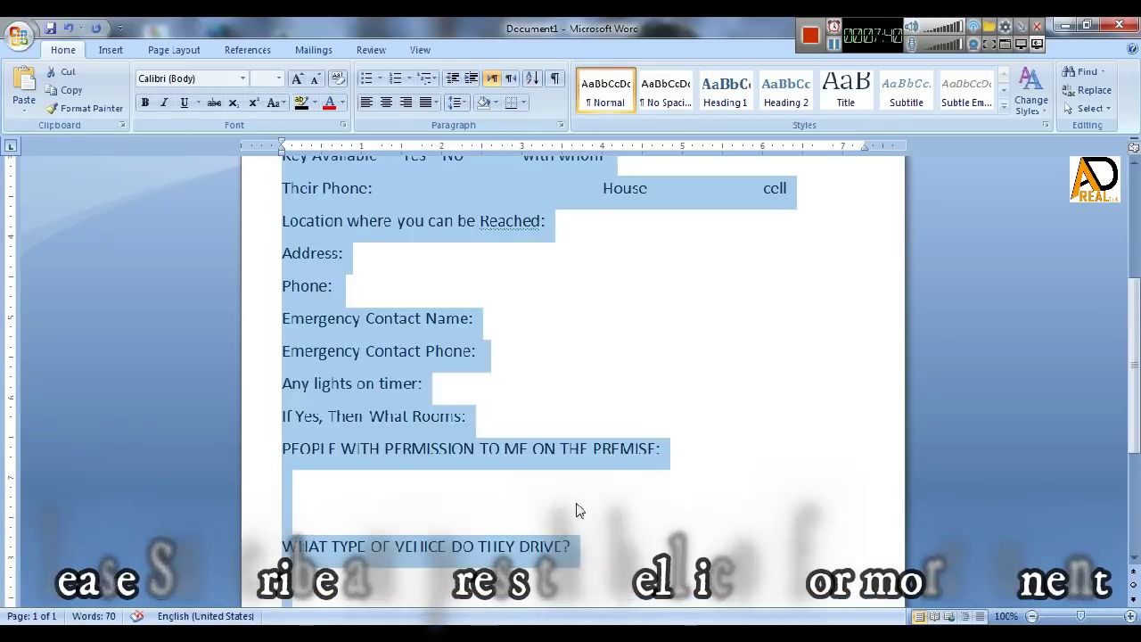
key("ctrl+bracketleft")
key("ctrl+bracketleft")
left_click(585, 534)
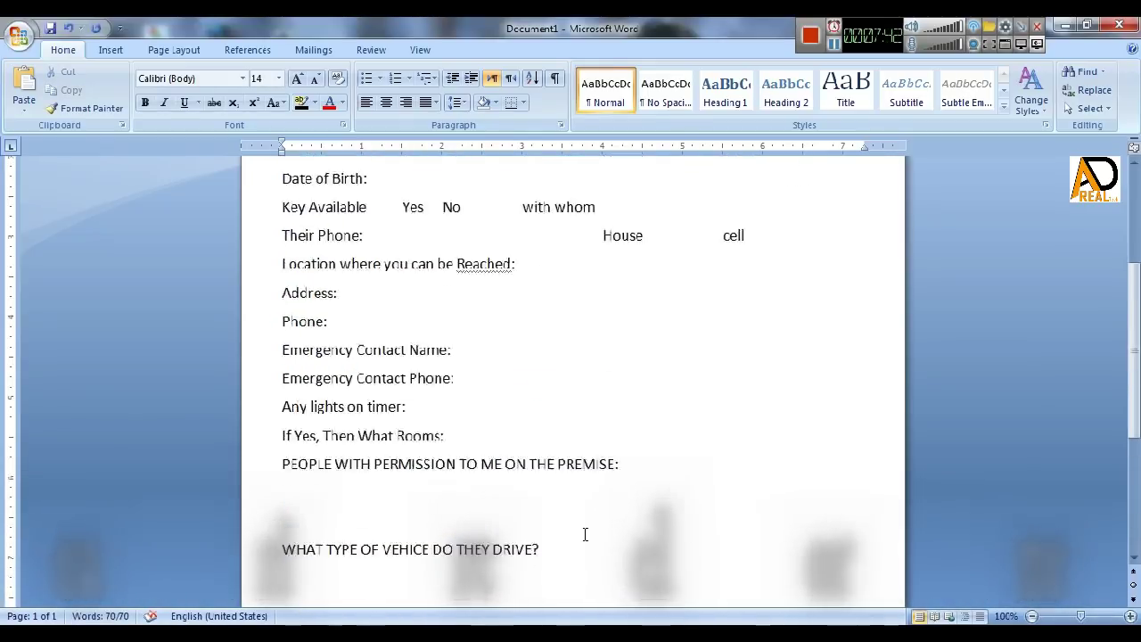
scroll(585, 534, "up", 5)
- Draw a rounded rectangle input box beside the Name: label and nudge it into place
left_click(110, 49)
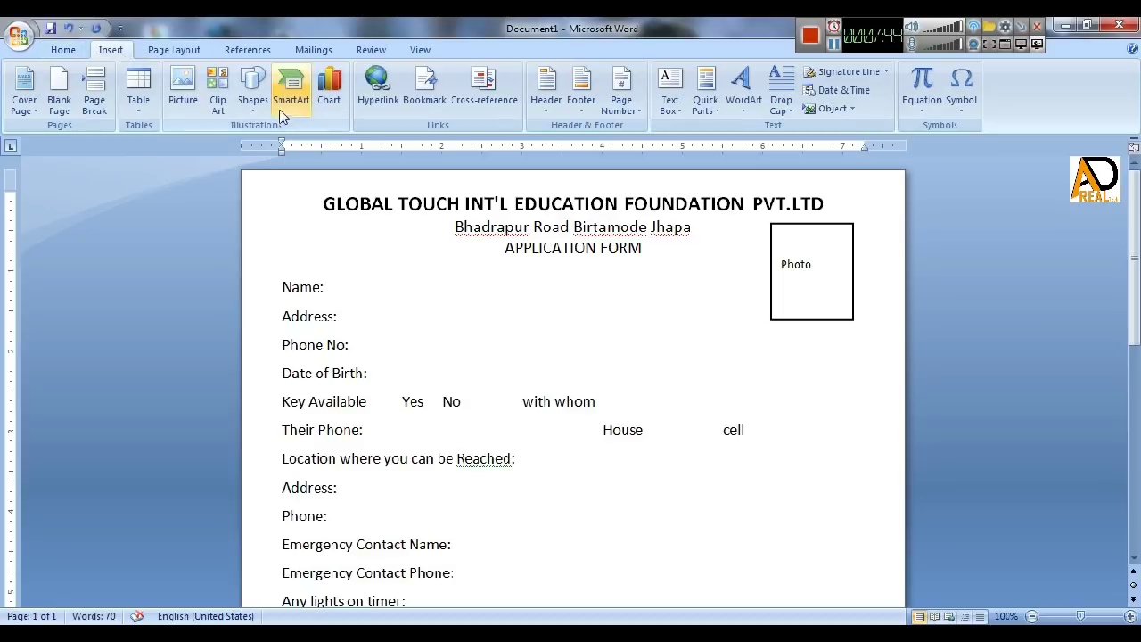
left_click(253, 94)
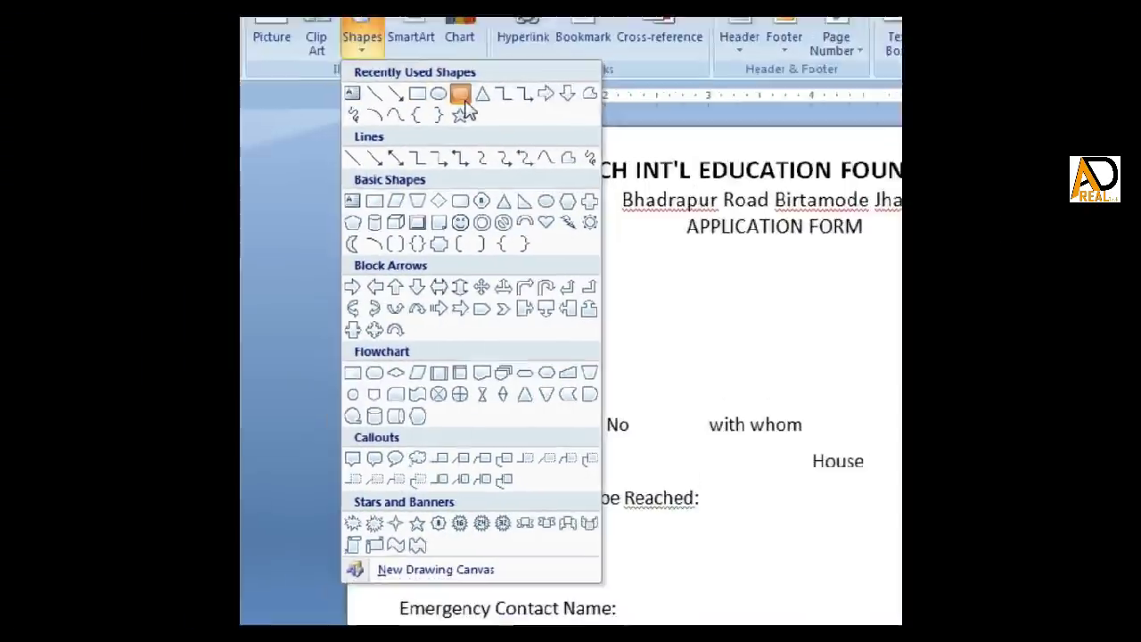
left_click(276, 153)
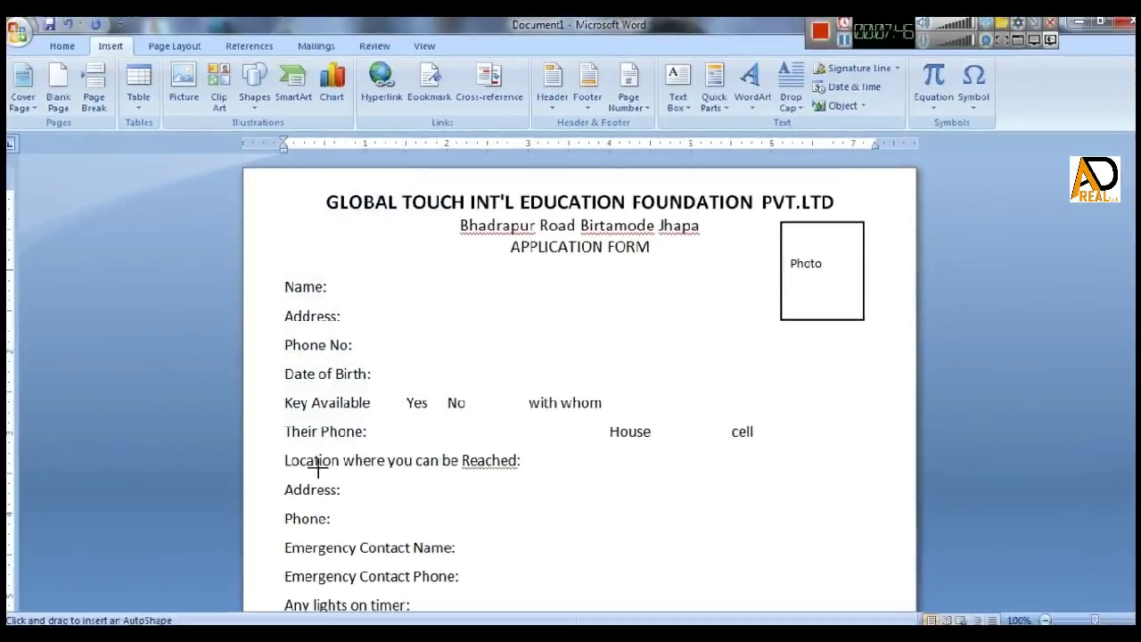
mouse_move(339, 285)
left_mouse_down()
mouse_move(587, 311)
mouse_move(654, 308)
mouse_move(639, 285)
left_mouse_up()
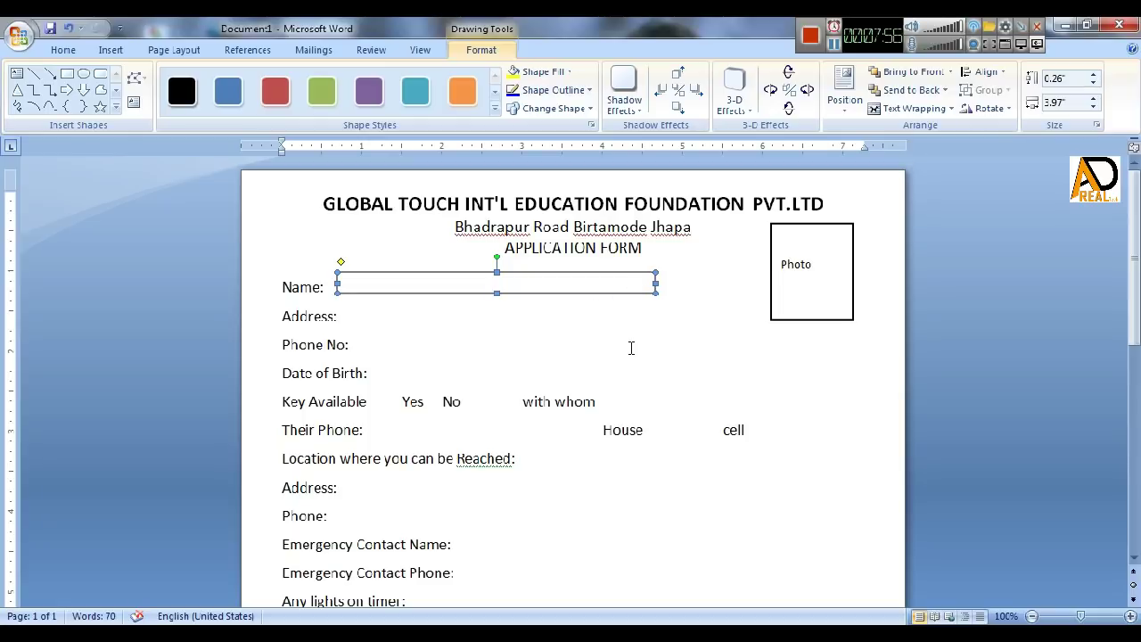
key("Down")
key("Down")
key("Down")
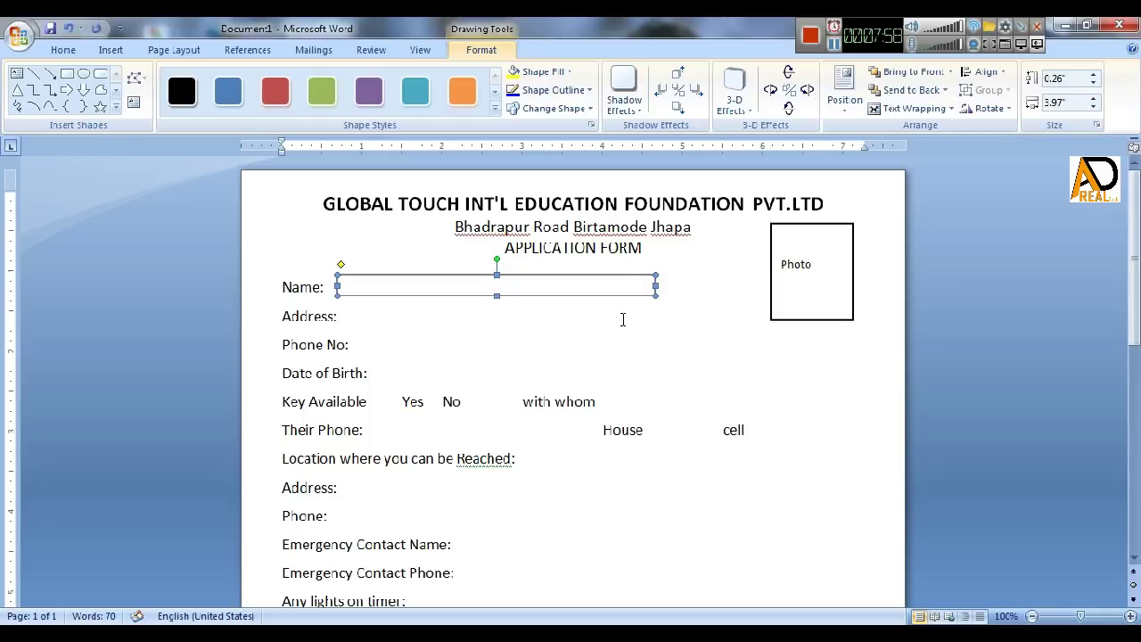
key("Down")
key("Down")
- Copy the box onto the Address, Phone No, Date of Birth and Key Available lines, shrinking the last into a small square
key("Down")
key("Left")
key("Left")
key("Left")
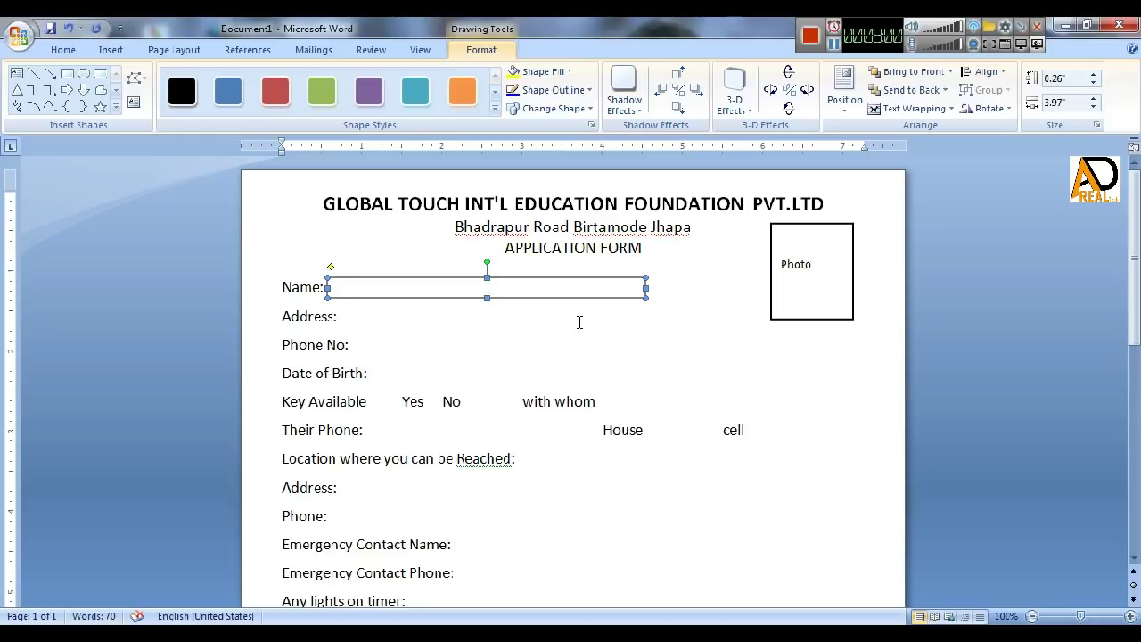
left_click(580, 321)
left_click(604, 285)
key("ctrl+d")
key("Down")
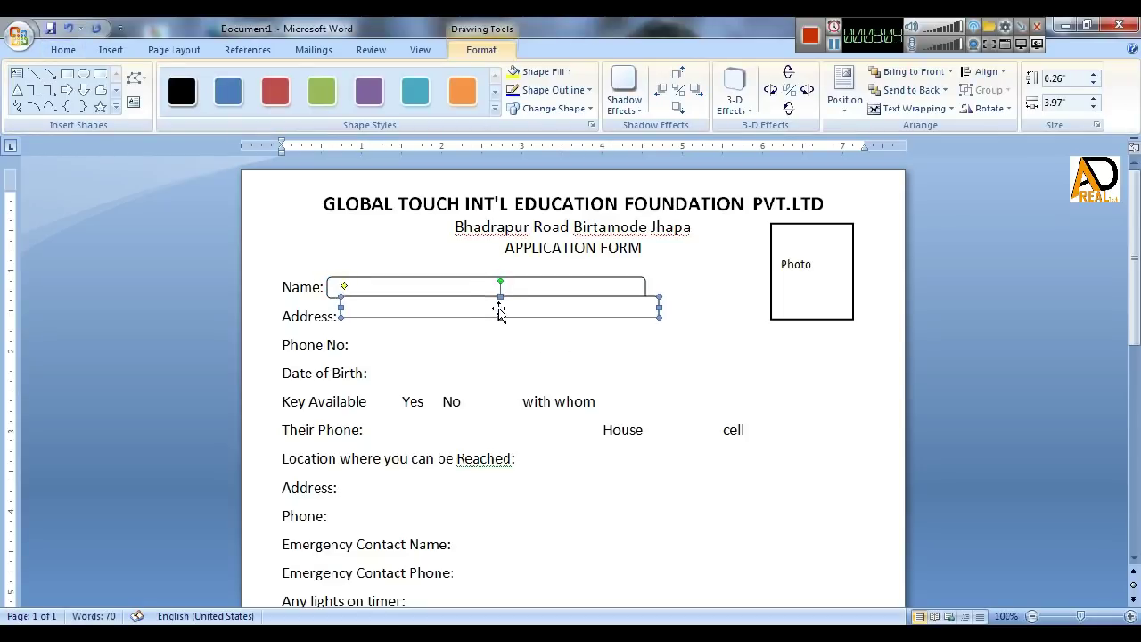
key("Down")
key("Down")
key("Down")
key("Right")
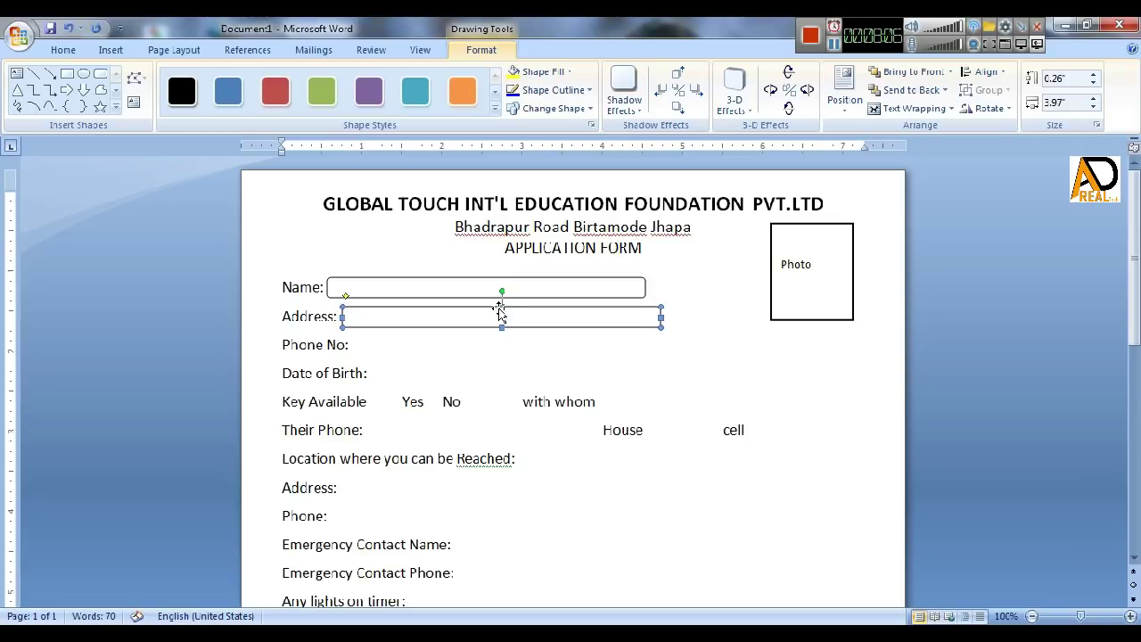
key("ctrl+d")
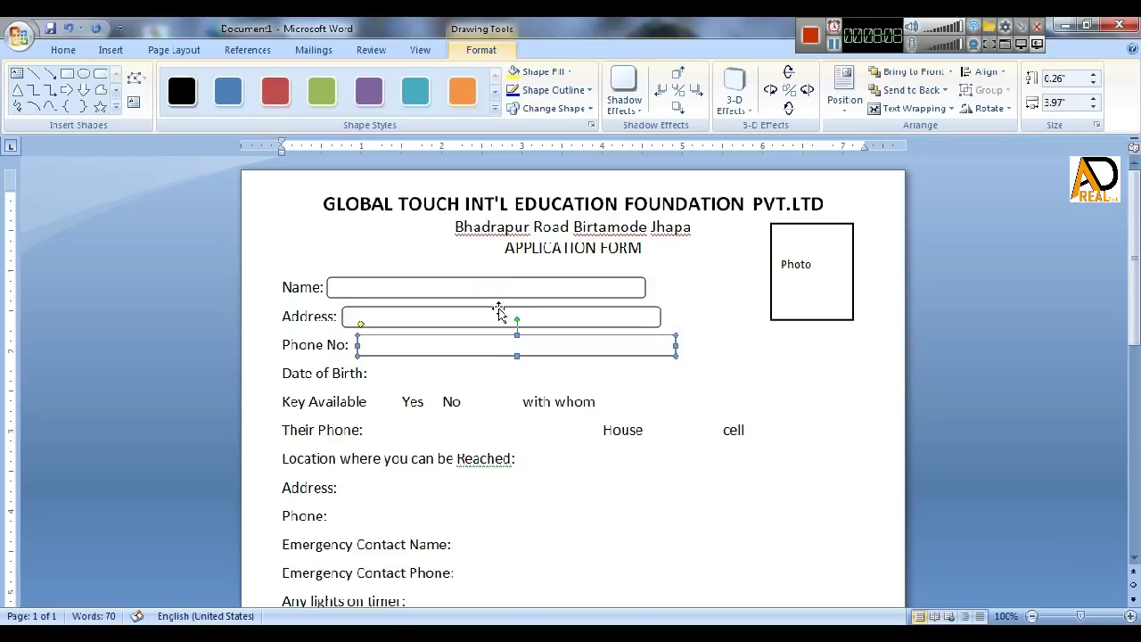
key("ctrl+d")
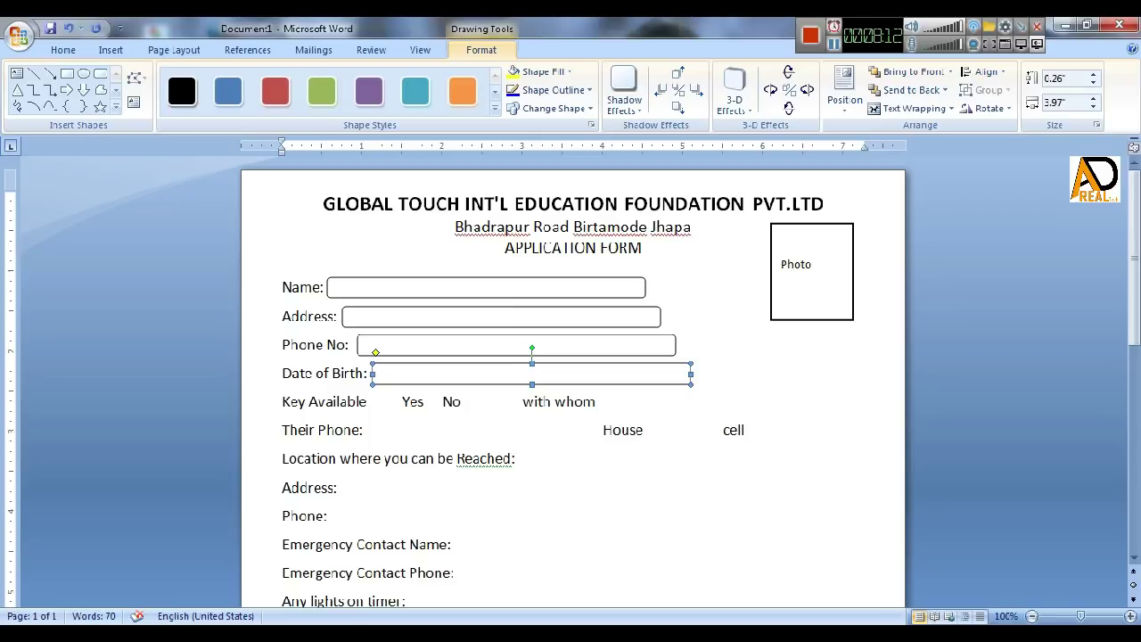
key("ctrl+d")
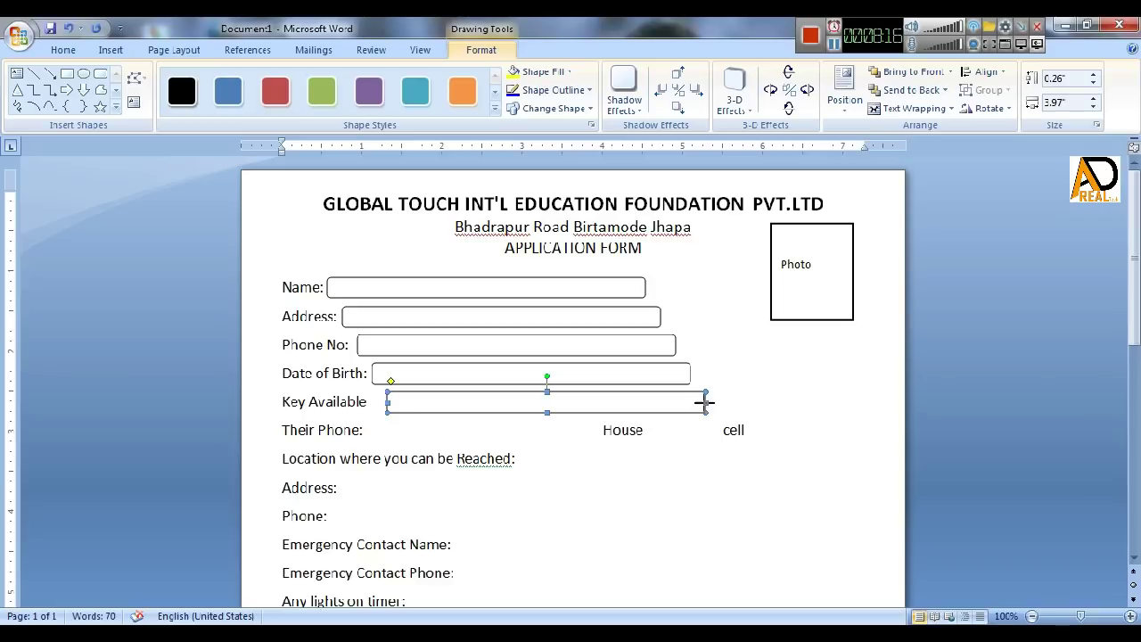
left_click_drag(705, 402, 392, 408)
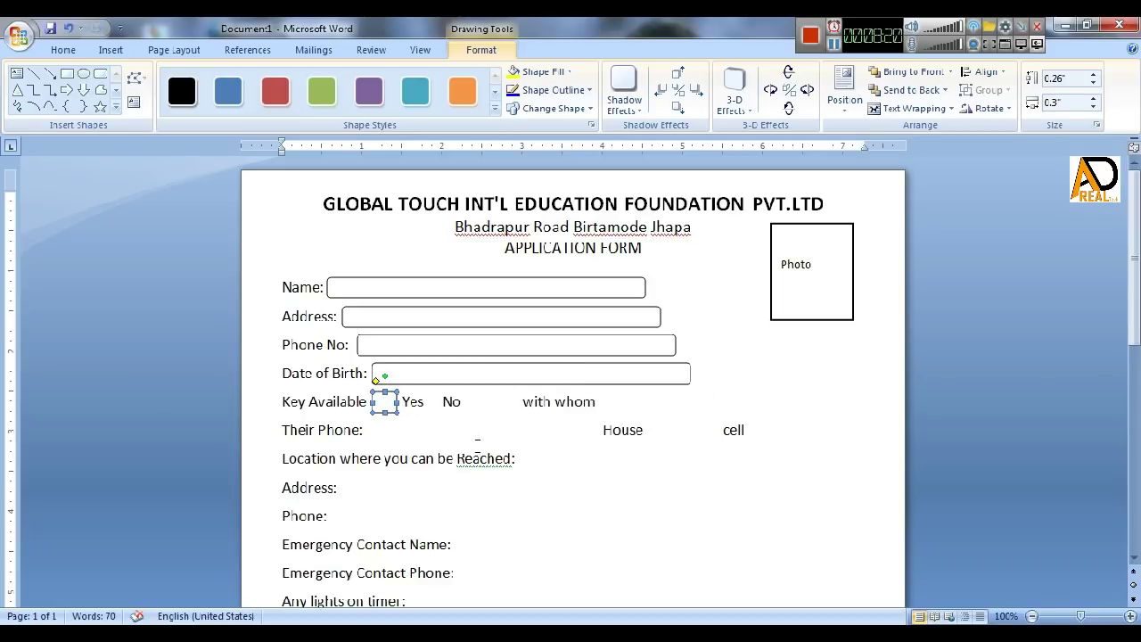
- Place a copy of the small checkbox after Yes, nudging it into line
left_click(478, 432)
left_click(384, 406)
left_click(441, 404)
left_click(381, 403)
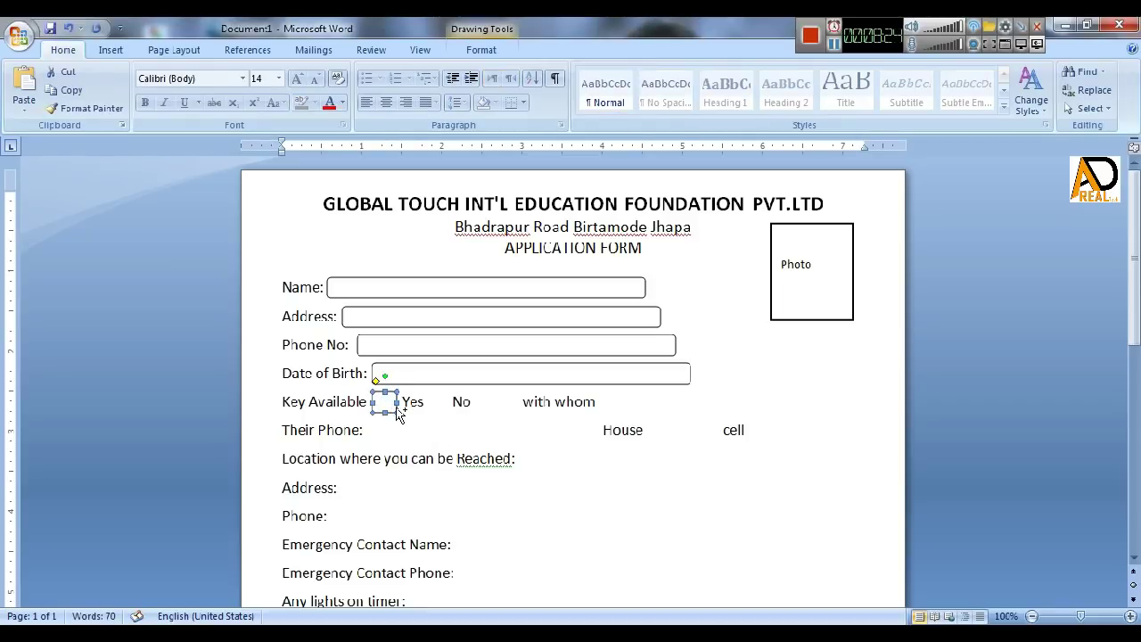
left_click_drag(392, 410, 451, 412)
key("Up")
key("Right")
- Add another checkbox copy after No and nudge it into position
left_click(539, 475)
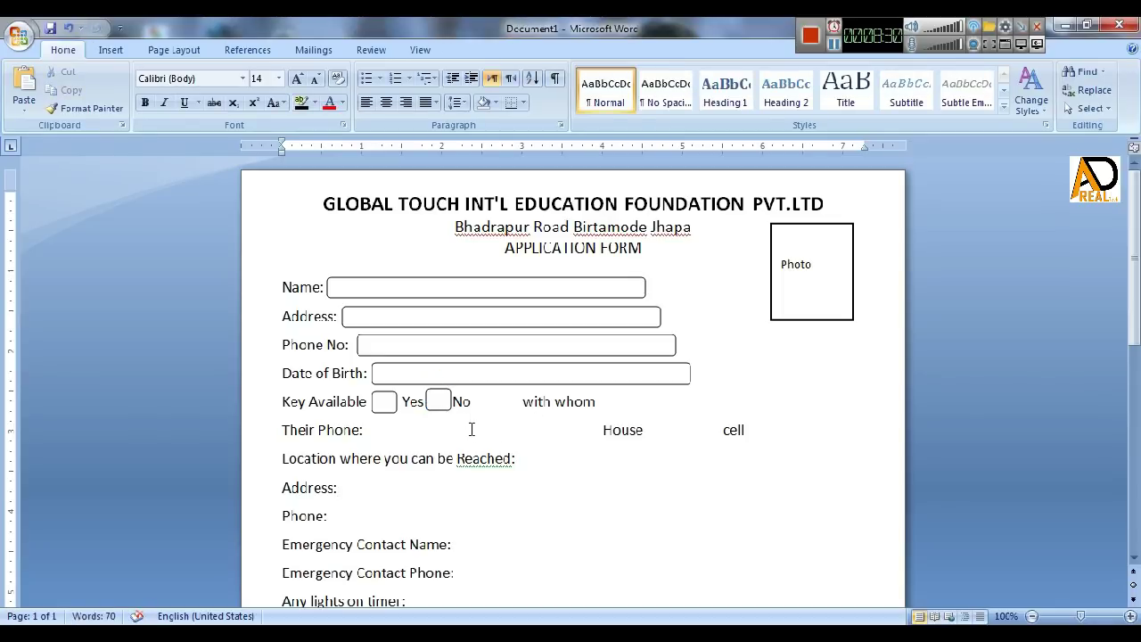
left_click(437, 400)
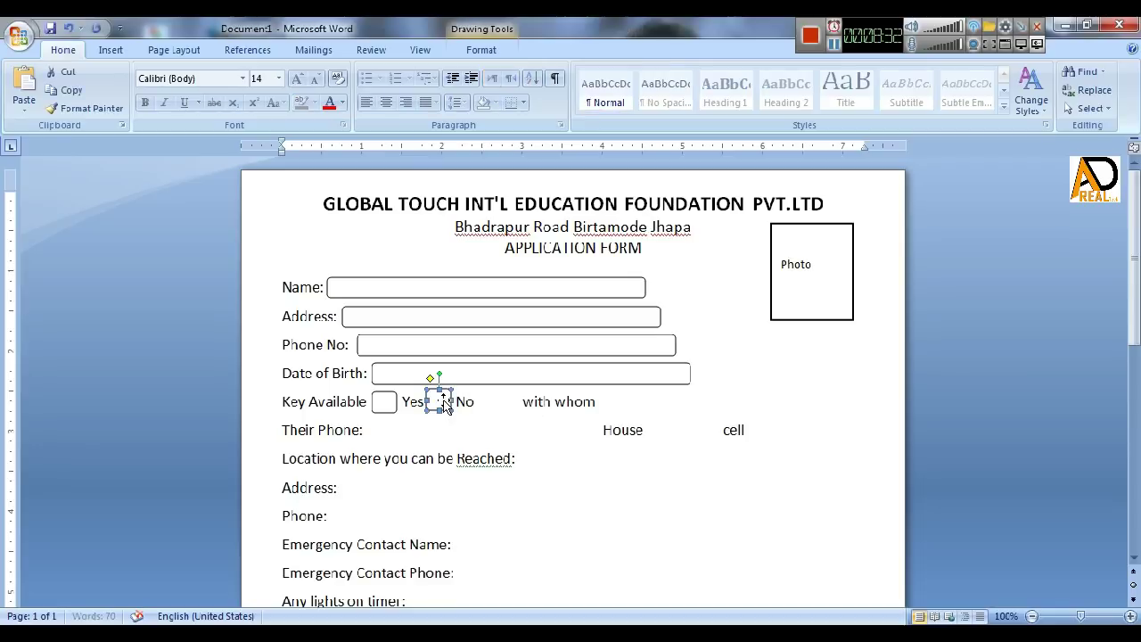
left_click(481, 421)
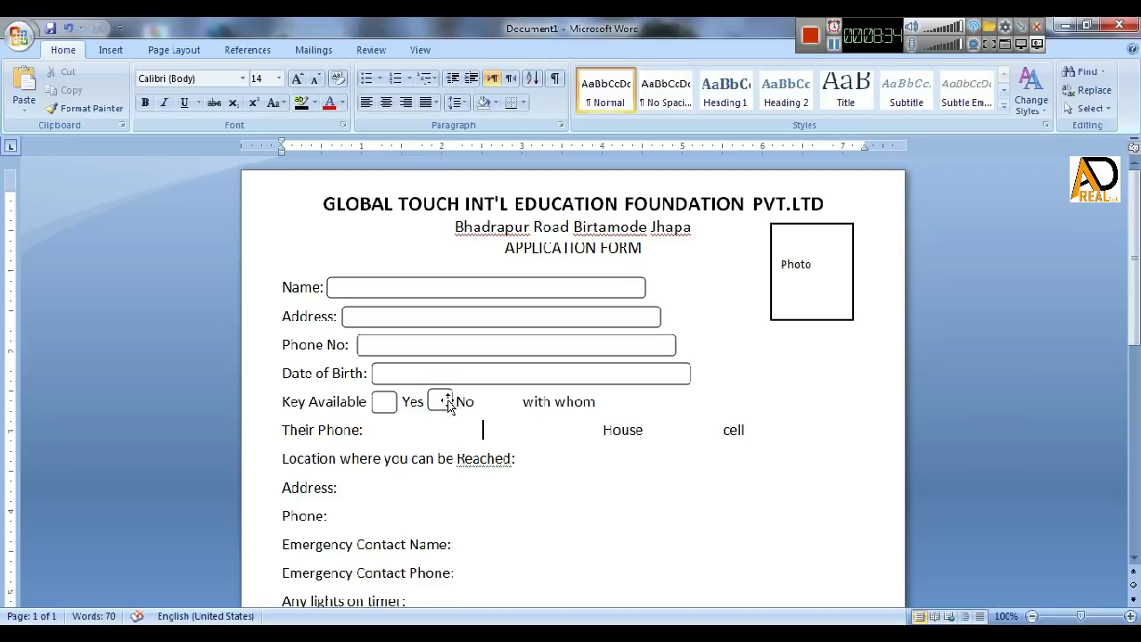
left_click(436, 400)
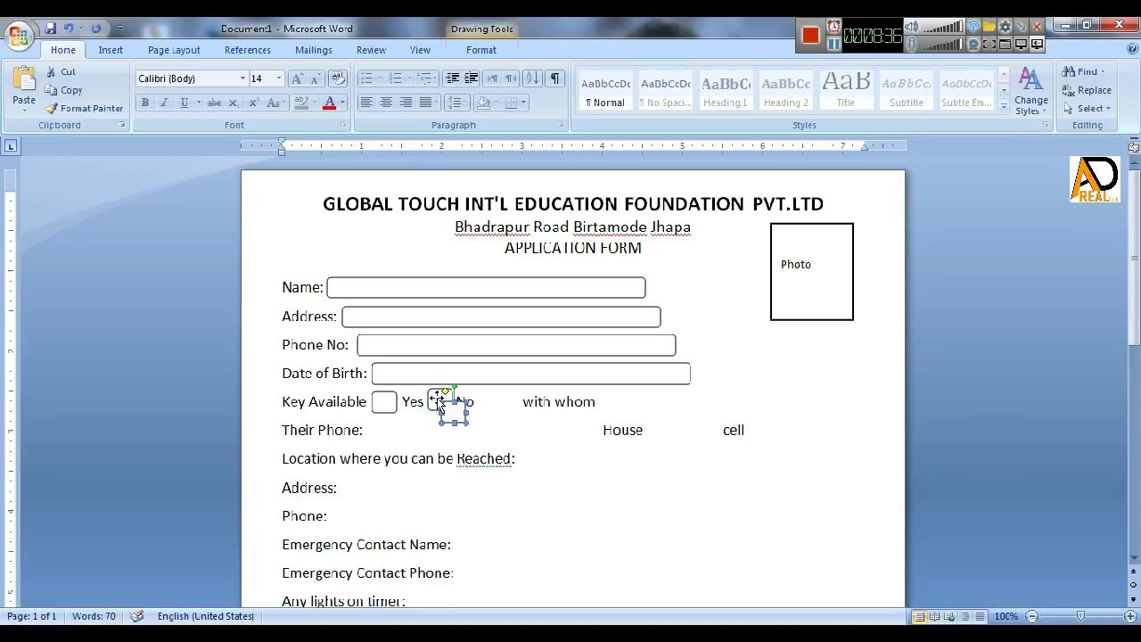
key("Up")
key("Right")
key("Right")
key("Right")
key("Right")
key("Right")
key("Right")
key("Right")
key("Right")
key("Right")
key("Left")
- Close the gap before 'with whom' on the Key Available line
left_click(530, 401)
key("BackSpace")
key("BackSpace")
key("BackSpace")
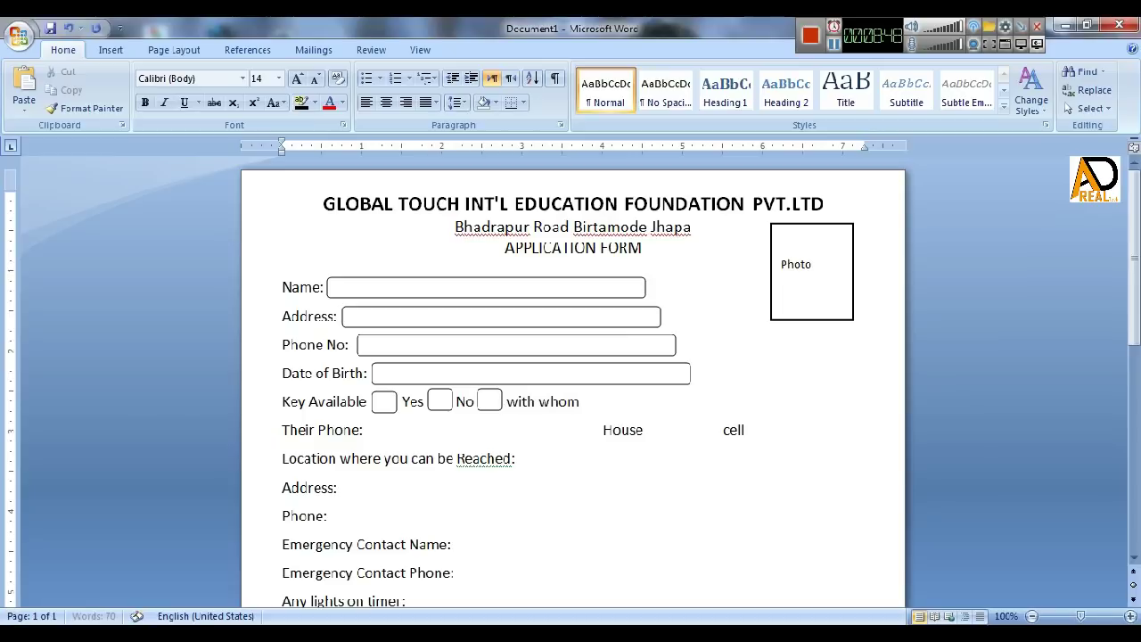
left_click(588, 400)
- Add a colon after 'with whom' and place a narrowed copy of the Date of Birth box beside it
type(":")
left_click(610, 382)
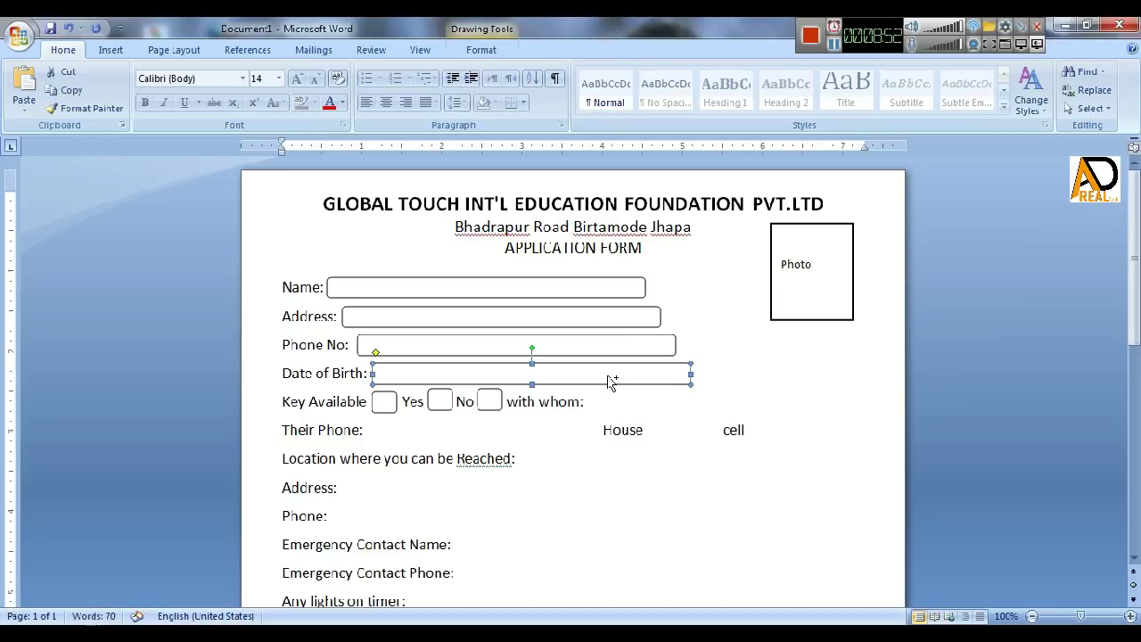
key("ctrl+c")
key("ctrl+v")
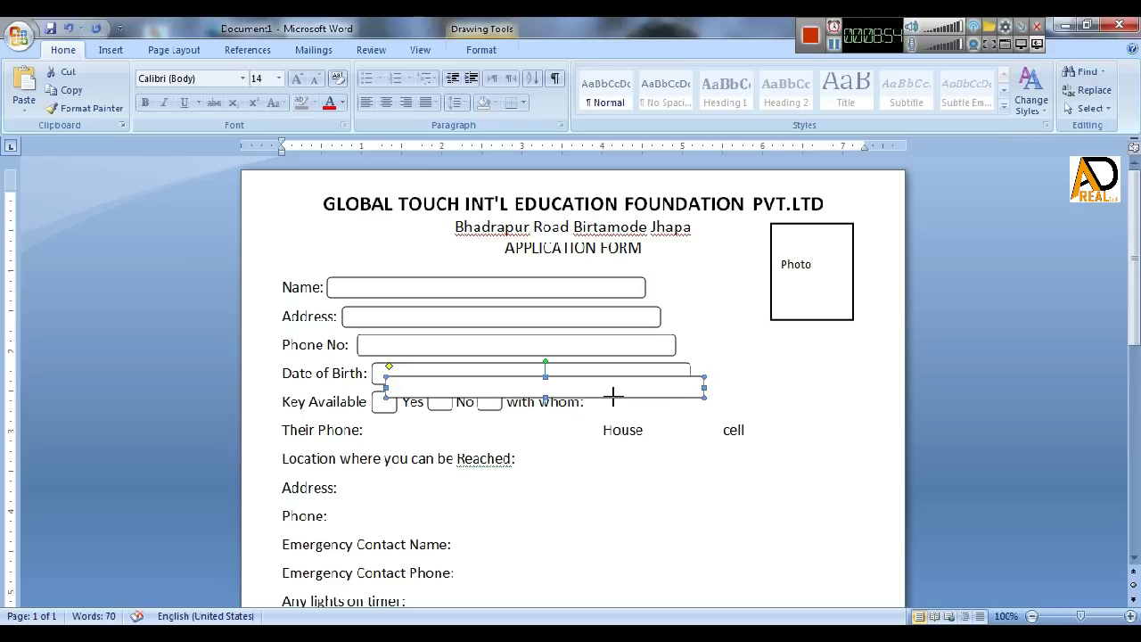
left_click_drag(544, 392, 541, 390)
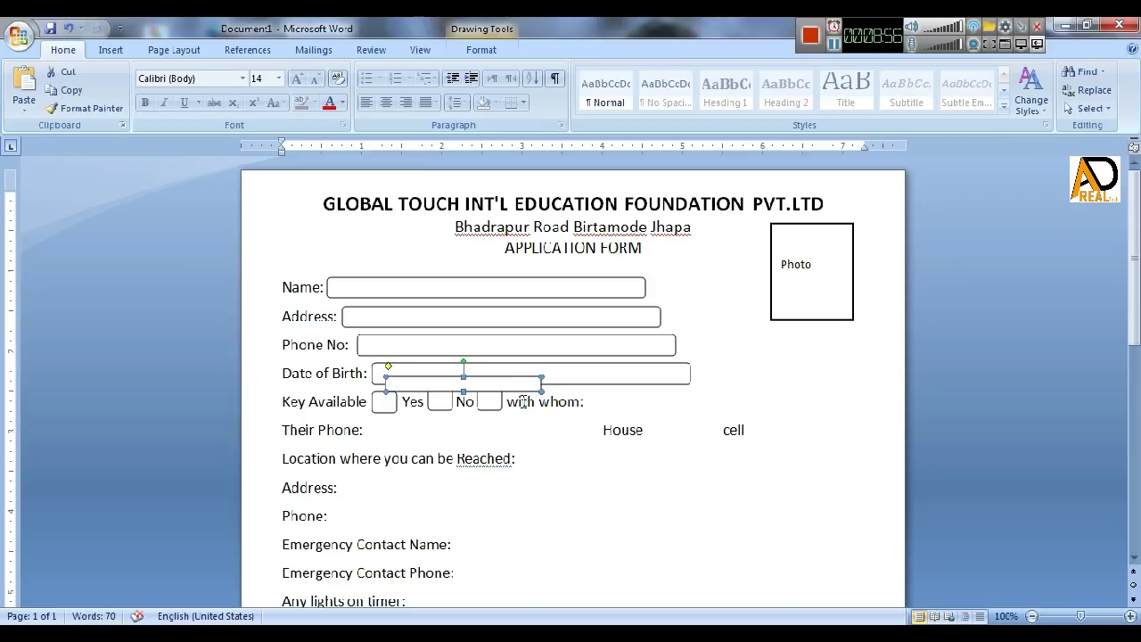
key("ctrl+z")
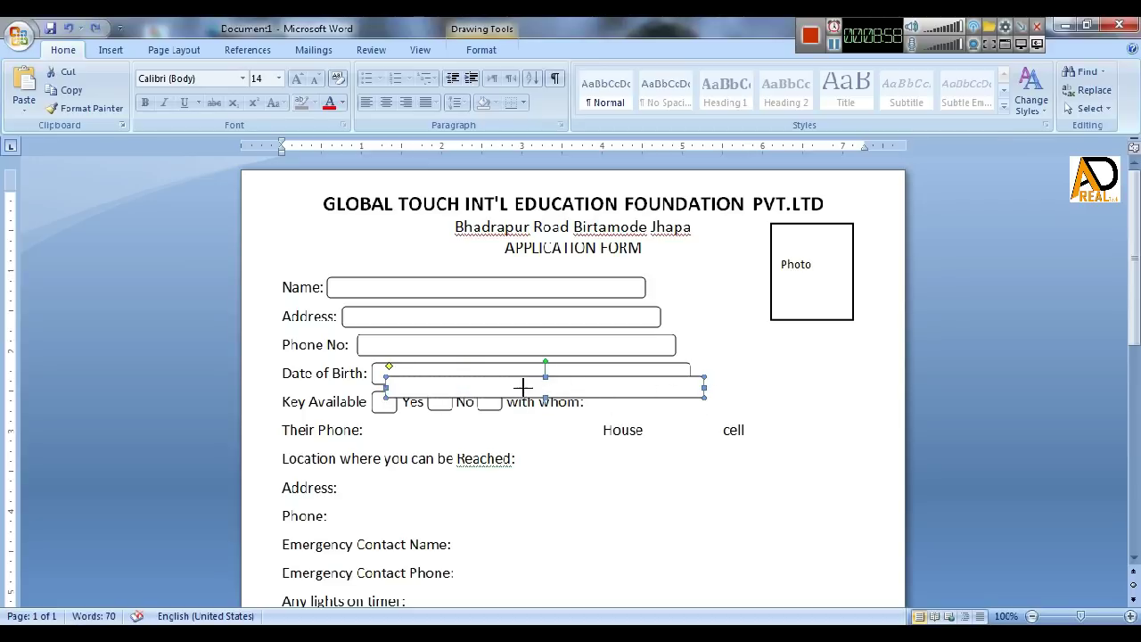
left_click_drag(523, 386, 522, 387)
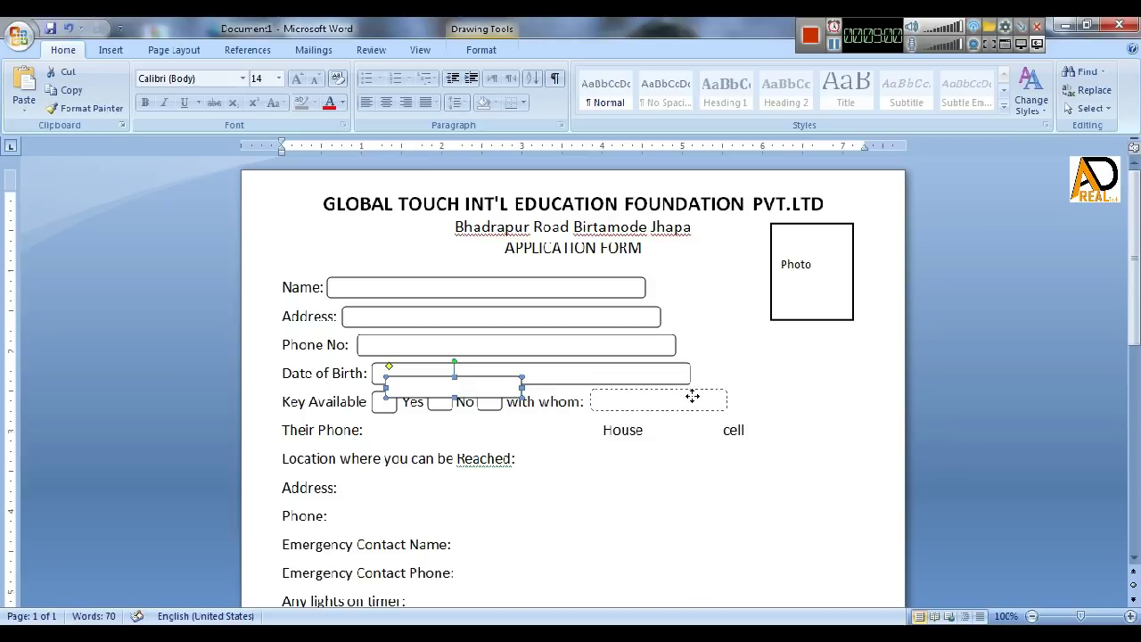
left_click_drag(688, 397, 694, 397)
left_click(785, 474)
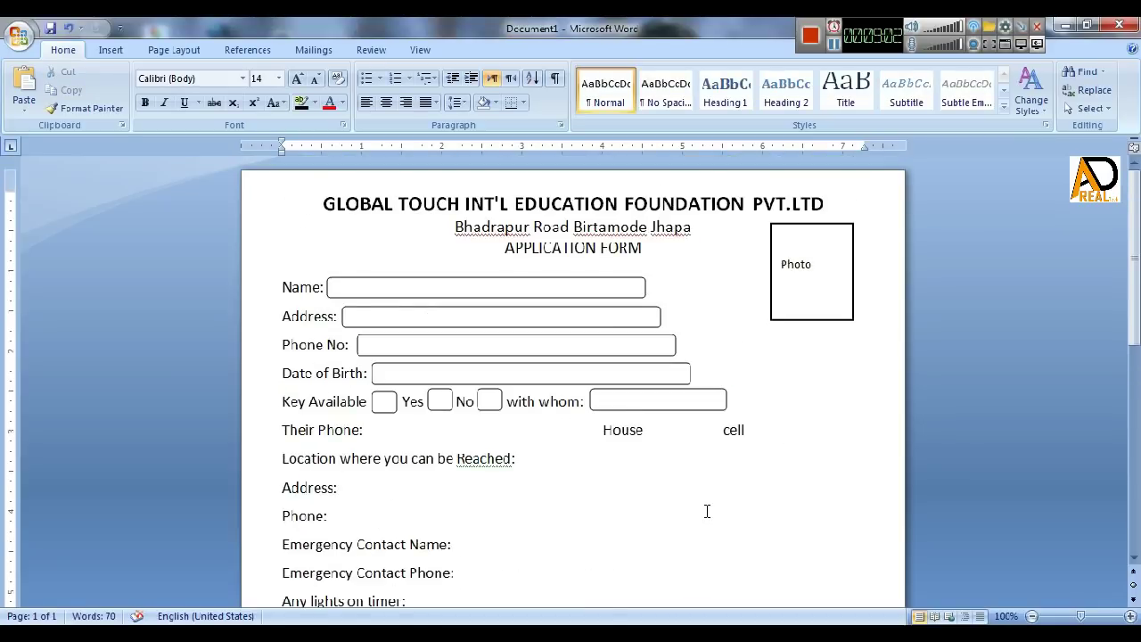
left_click(664, 403)
left_click_drag(664, 404, 662, 403)
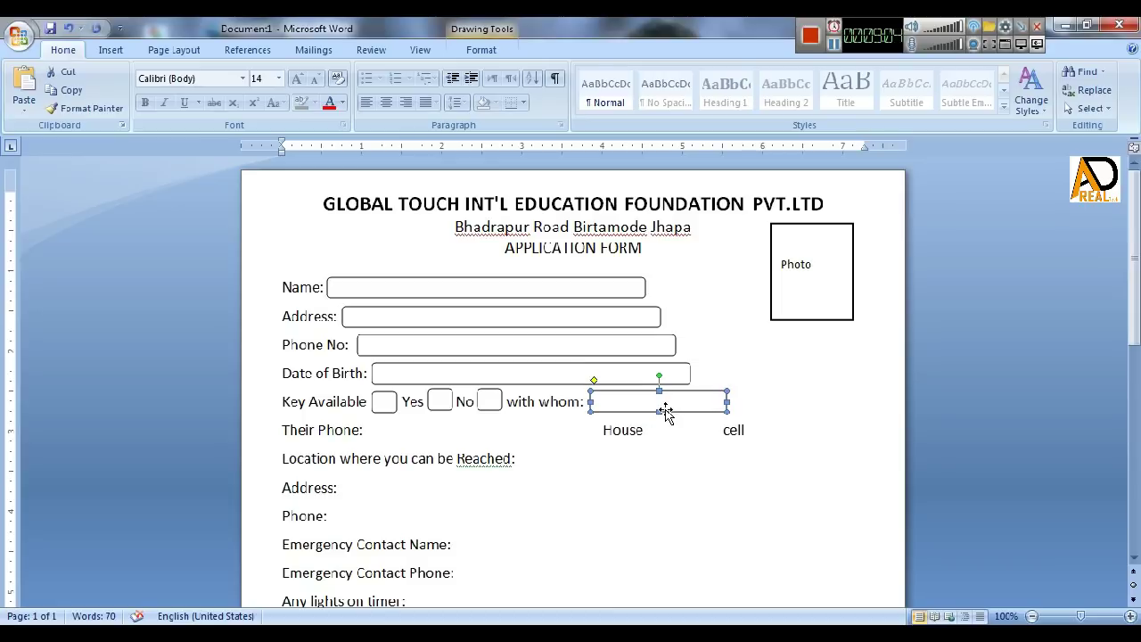
- Place a copy of the Date of Birth box on the Their Phone line
left_click(545, 456)
left_click(624, 403)
mouse_move(618, 377)
left_mouse_down()
mouse_move(631, 454)
mouse_move(646, 438)
left_mouse_up()
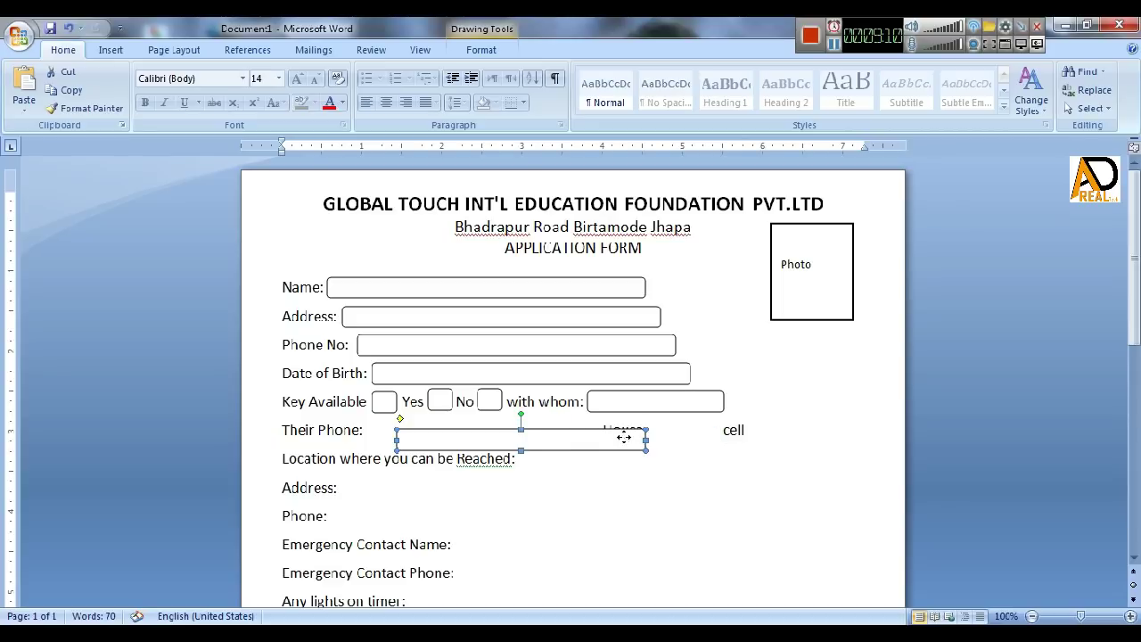
- Shift the Their Phone box right and put a narrowed copy of the with whom box after House
left_click_drag(577, 431, 588, 430)
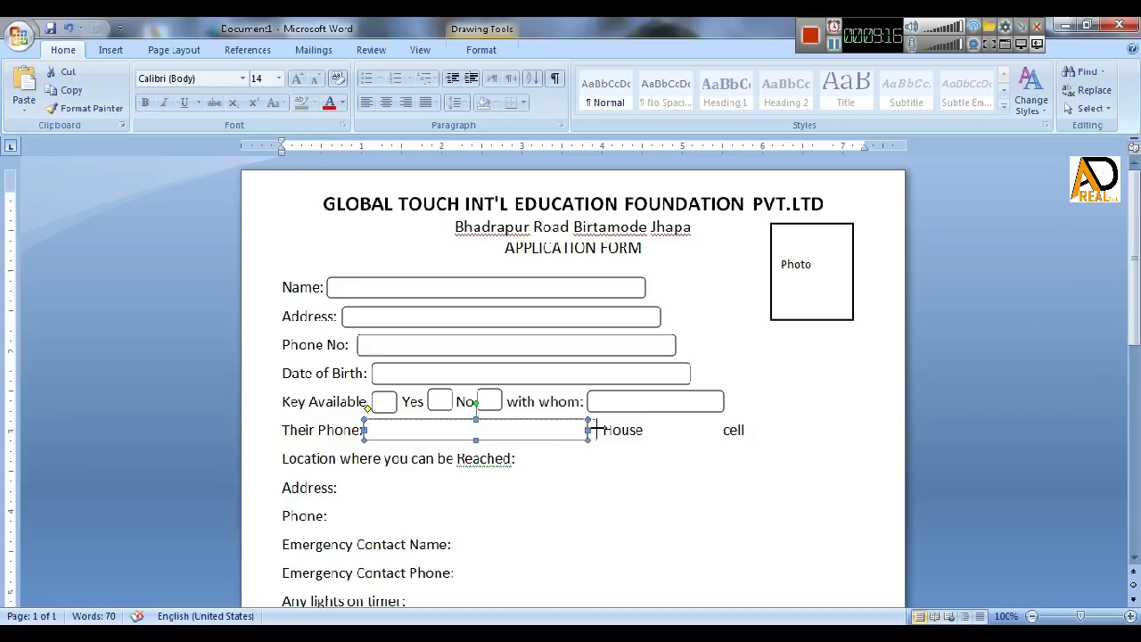
left_click(663, 487)
left_click(653, 408)
key("ctrl+c")
key("ctrl+v")
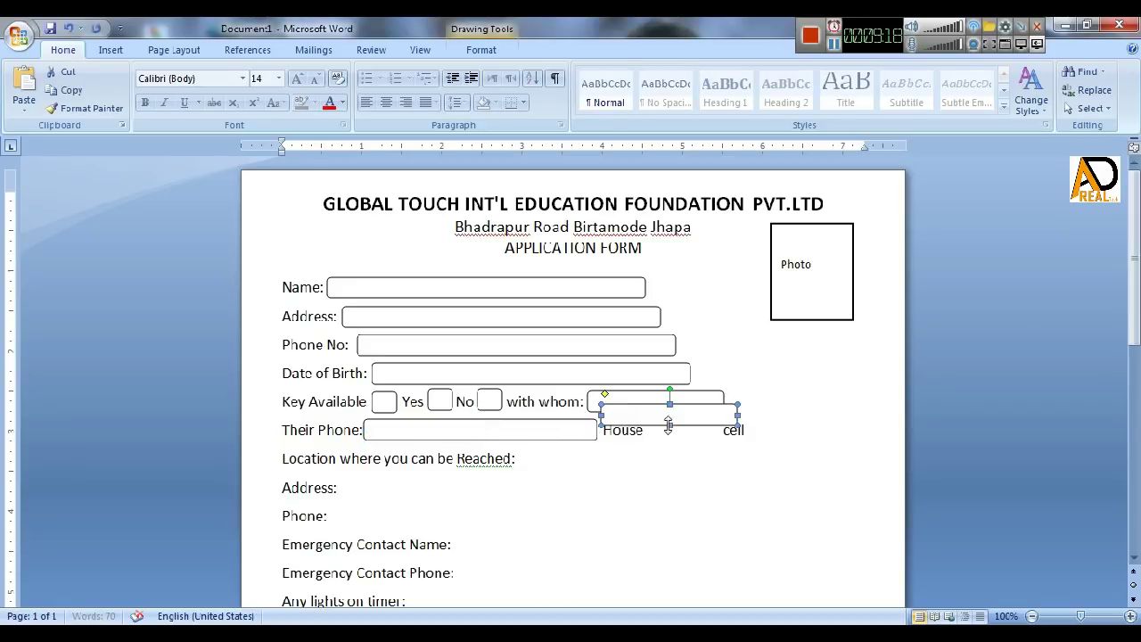
left_click_drag(668, 425, 703, 439)
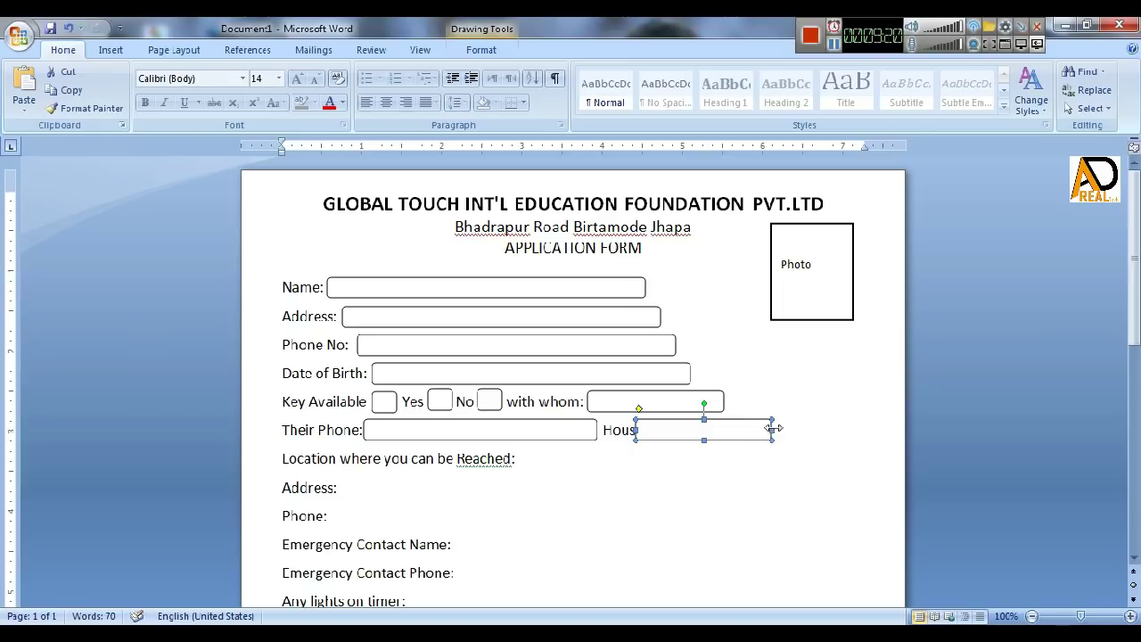
left_click_drag(772, 429, 732, 429)
left_click_drag(718, 428, 724, 429)
left_click_drag(718, 430, 713, 430)
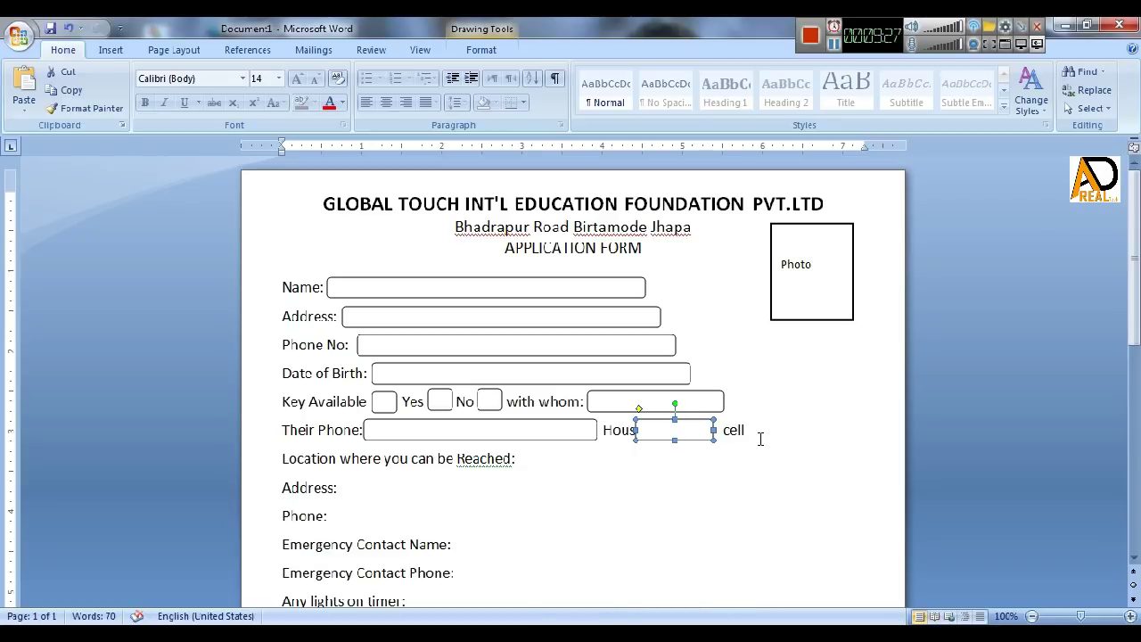
- Move the House box further right and place a duplicate of it just after 'cell'
key("ctrl+Right")
key("ctrl+Right")
key("ctrl+Right")
key("ctrl+Right")
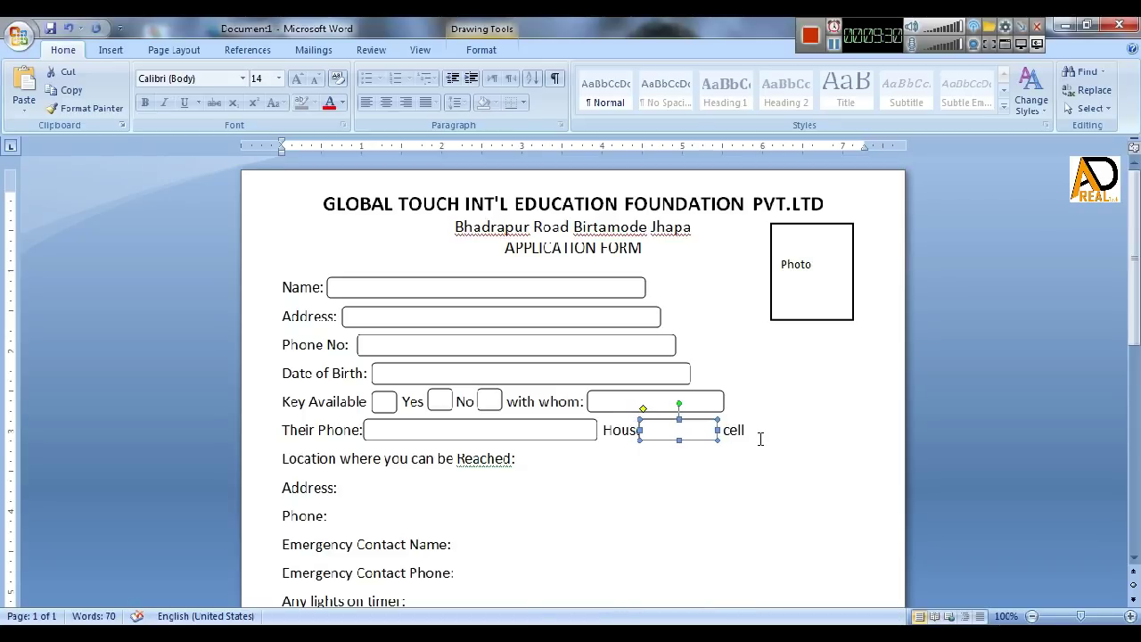
key("ctrl+Right")
key("ctrl+Right")
left_click(724, 432)
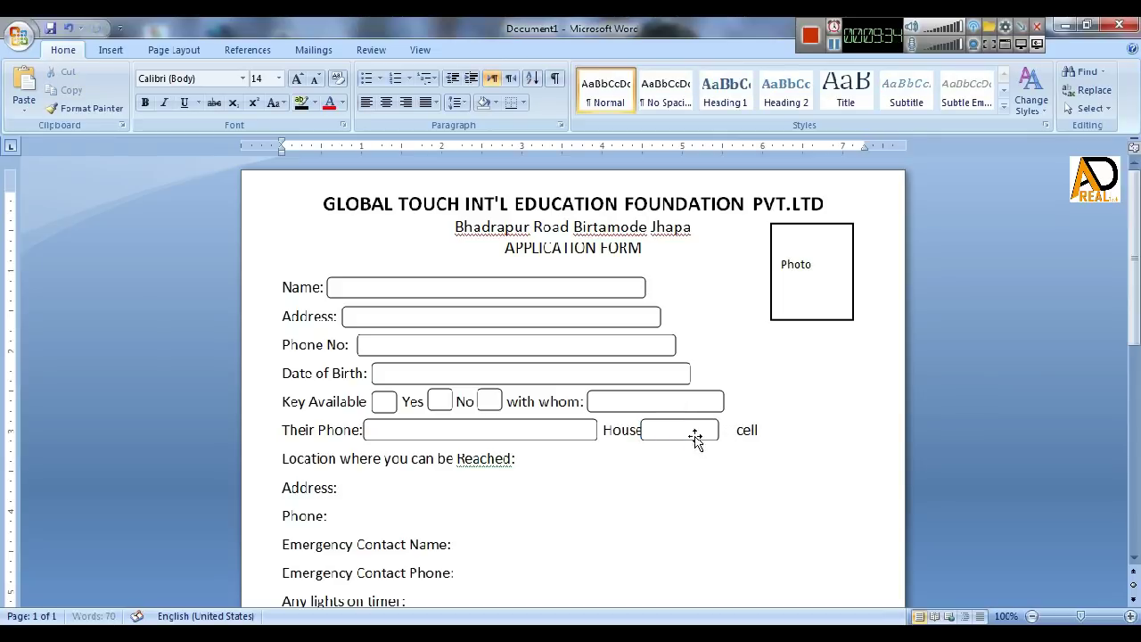
left_click(696, 437)
key("ctrl+Right")
key("ctrl+Right")
key("ctrl+Right")
key("ctrl+Right")
key("ctrl+Right")
key("ctrl+Right")
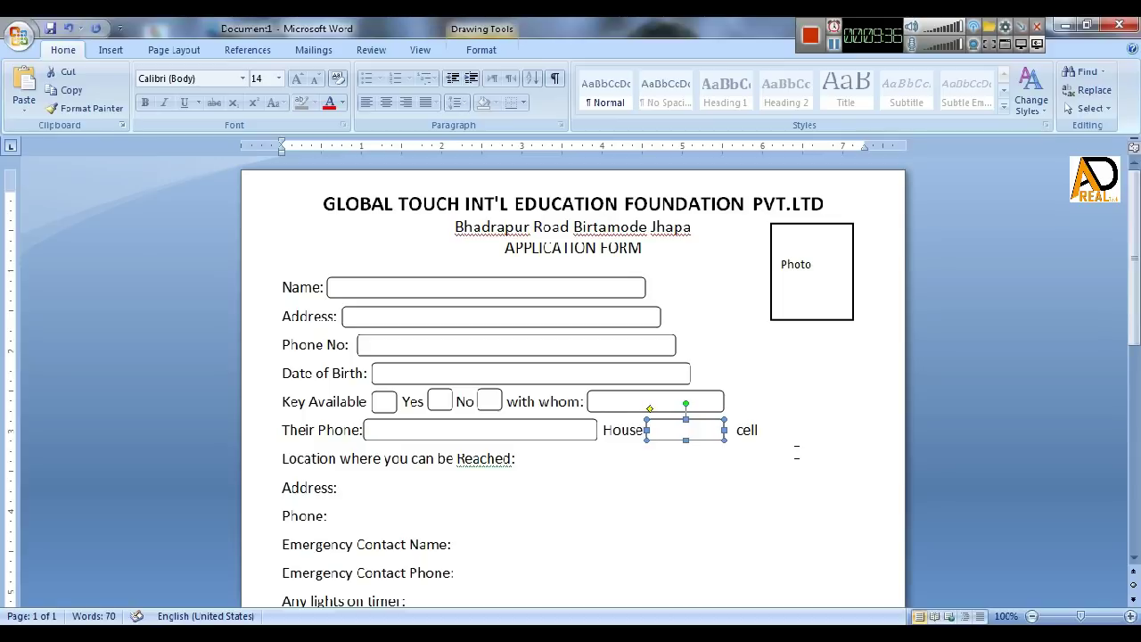
key("ctrl+Right")
key("ctrl+Right")
key("ctrl+Right")
key("ctrl+Right")
key("ctrl+Right")
key("ctrl+d")
left_click_drag(723, 443, 823, 429)
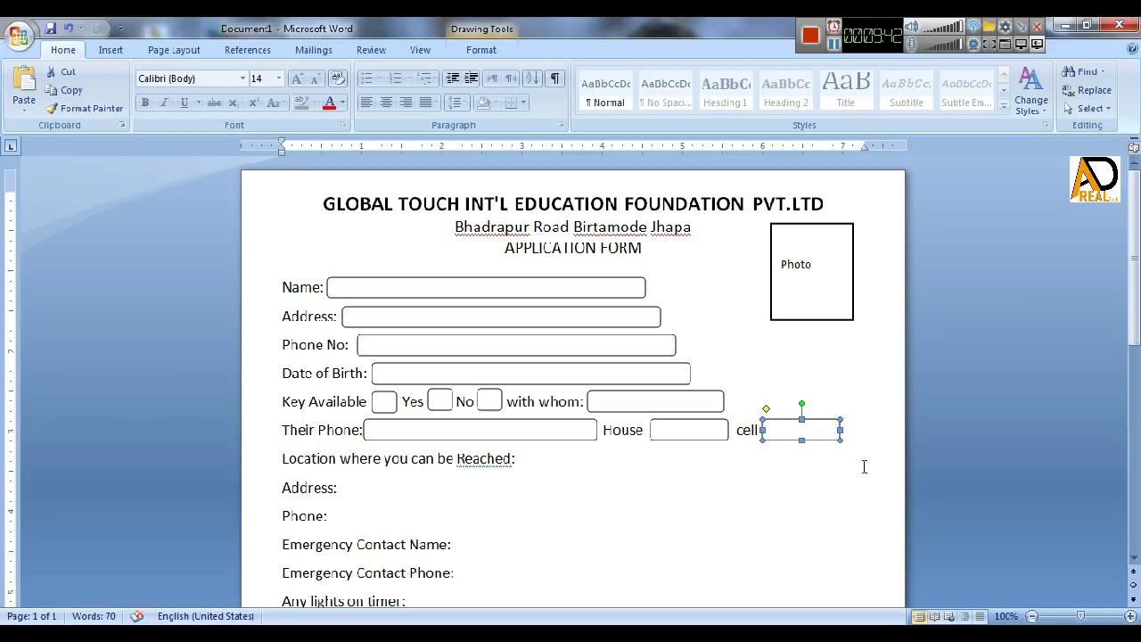
left_click(554, 496)
- Correct 'Reached' to 'reached' and add a widened copy of the Their Phone box after the Location label
right_click(505, 458)
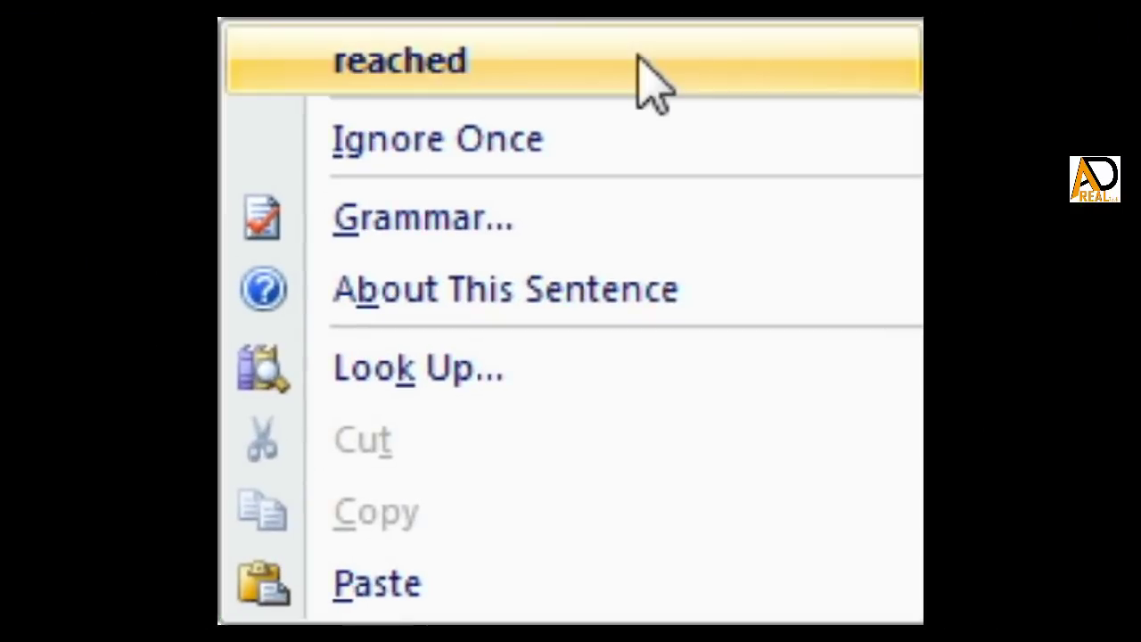
left_click(559, 323)
left_click(542, 434)
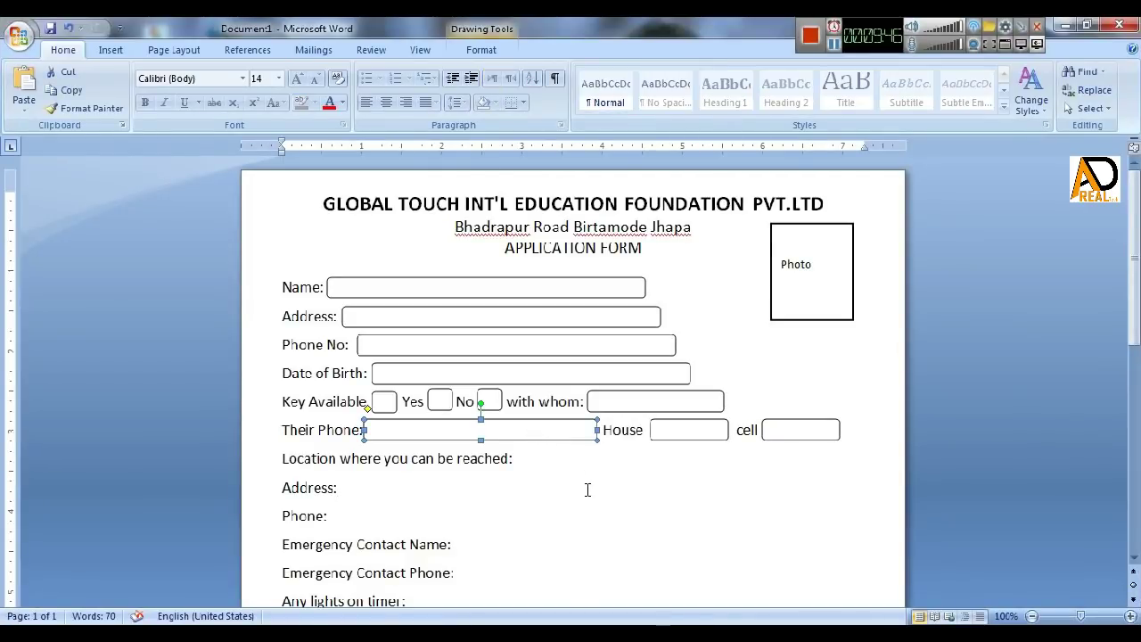
left_click_drag(542, 433, 542, 443)
left_click_drag(669, 462, 682, 458)
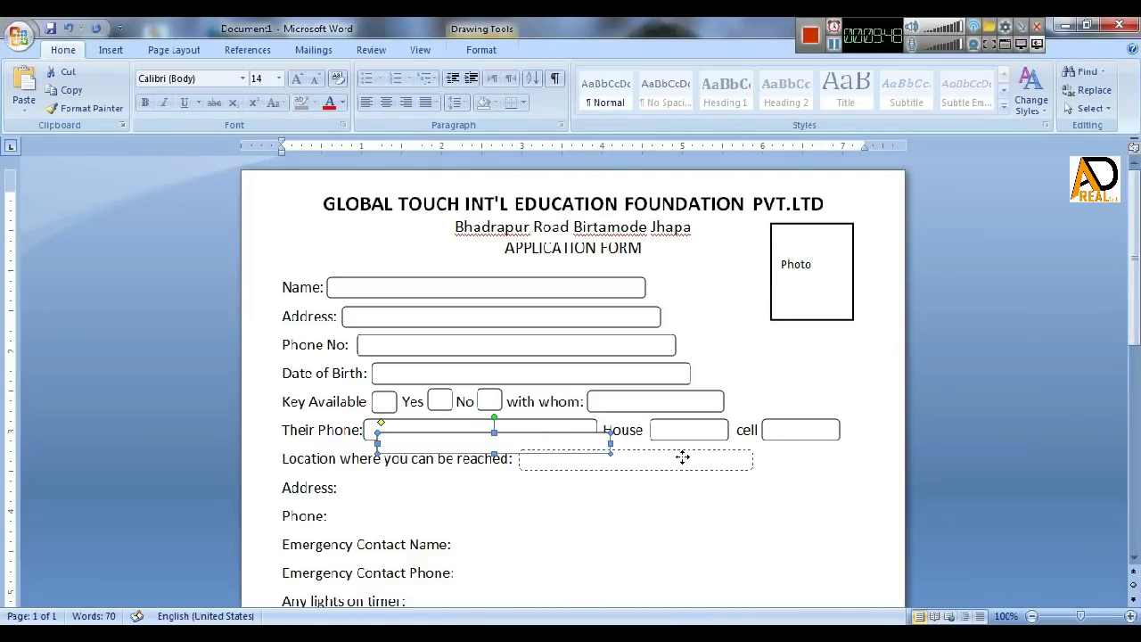
left_click_drag(751, 459, 828, 459)
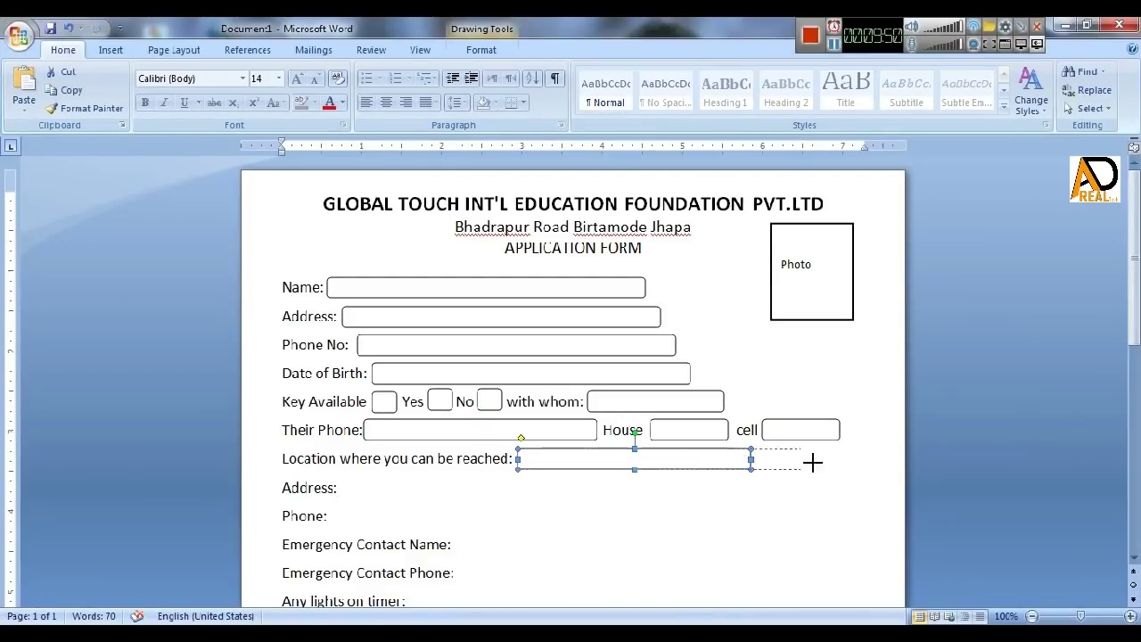
left_click(800, 504)
left_click(710, 463)
key("ctrl+d")
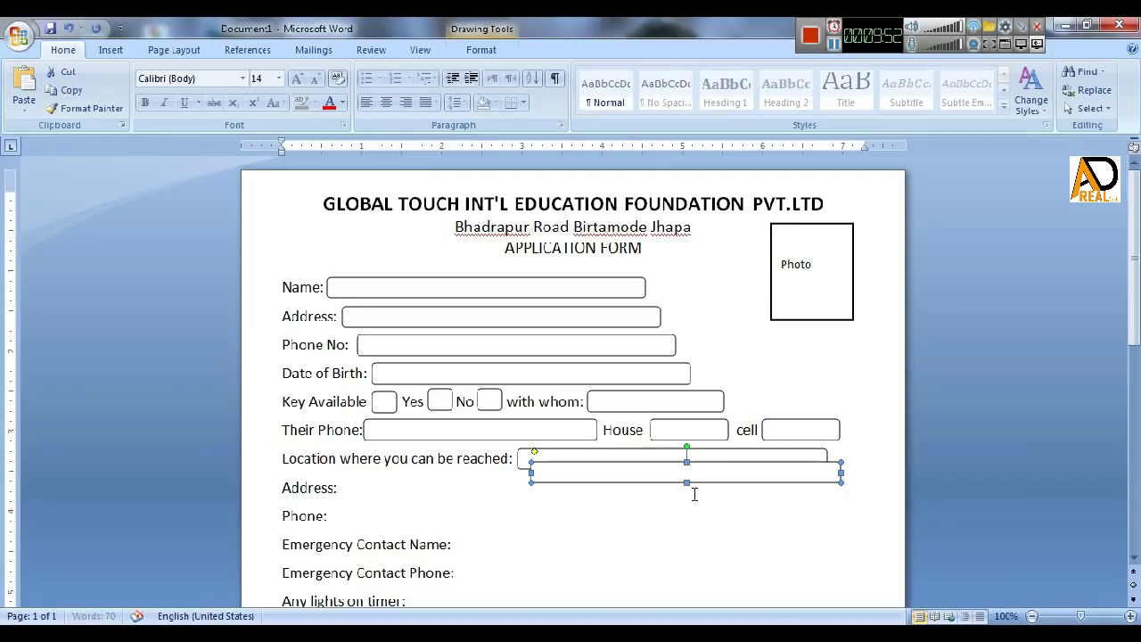
- Move the duplicate box onto the Address line and widen it to the right
left_click_drag(535, 492, 519, 488)
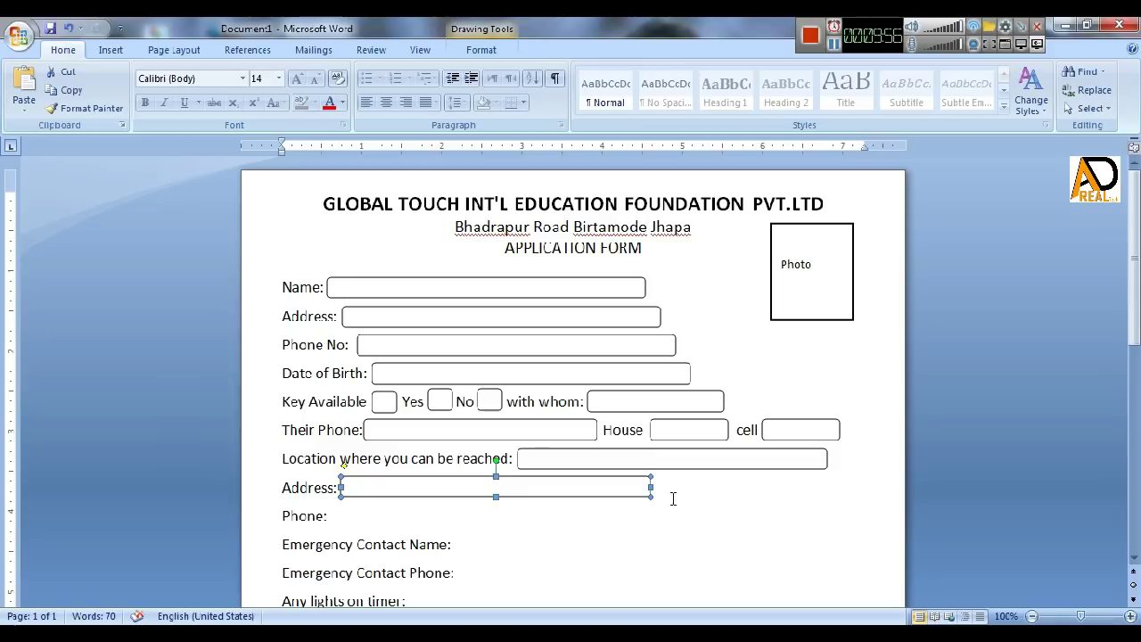
left_click_drag(808, 488, 848, 487)
left_click(667, 499)
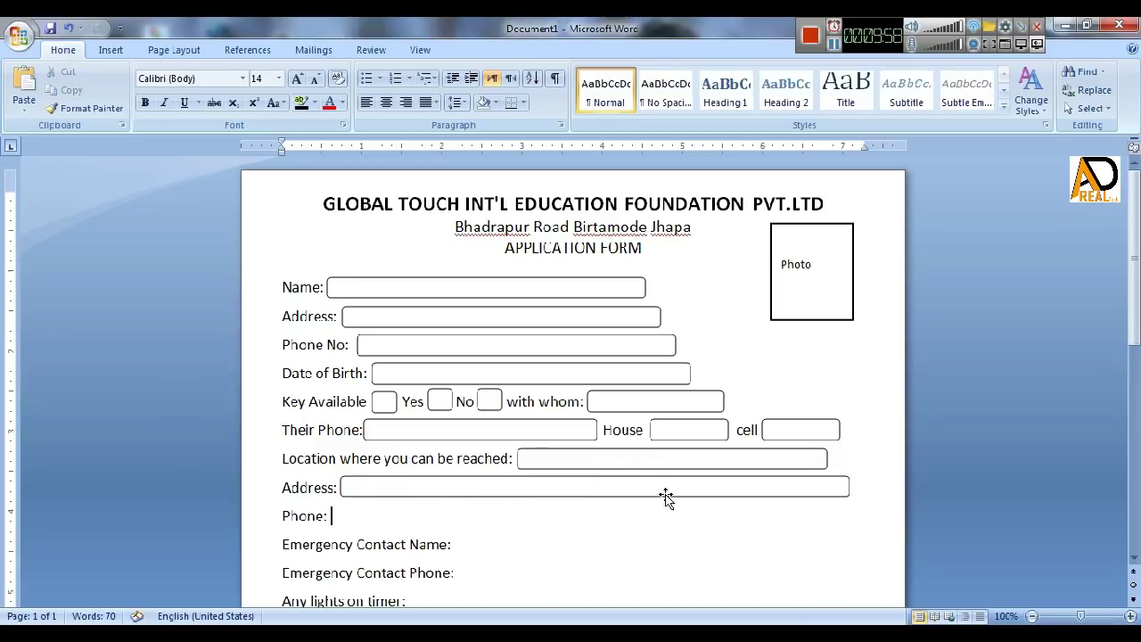
left_click(652, 490)
- Duplicate the Address box onto the Phone line and stretch it to match
key("ctrl+d")
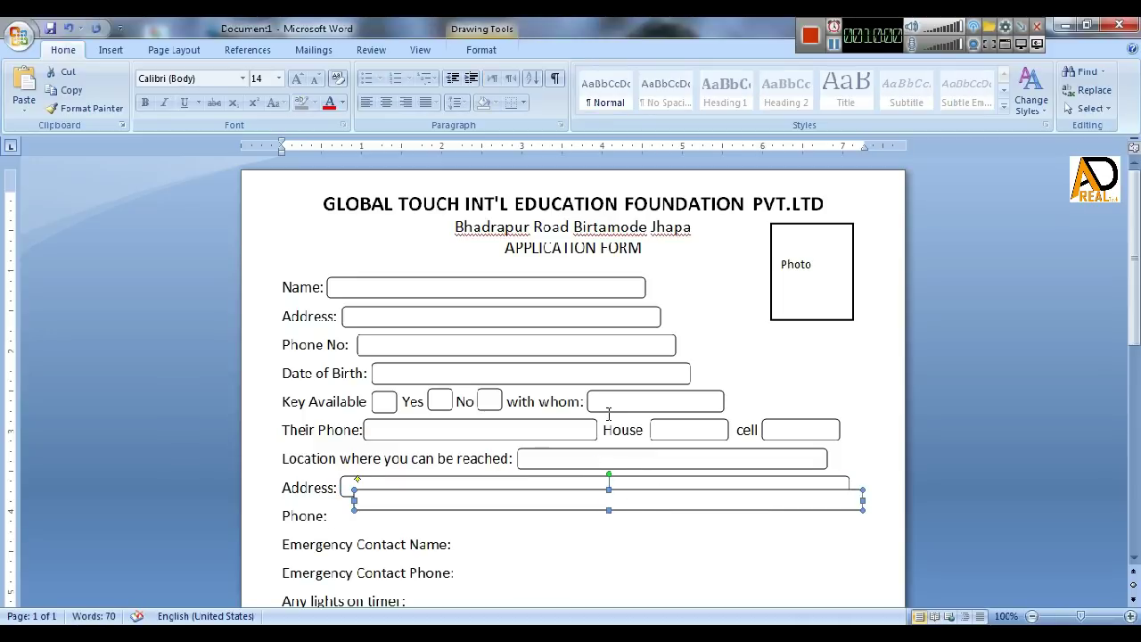
key("Down")
key("Down")
key("Down")
key("Left")
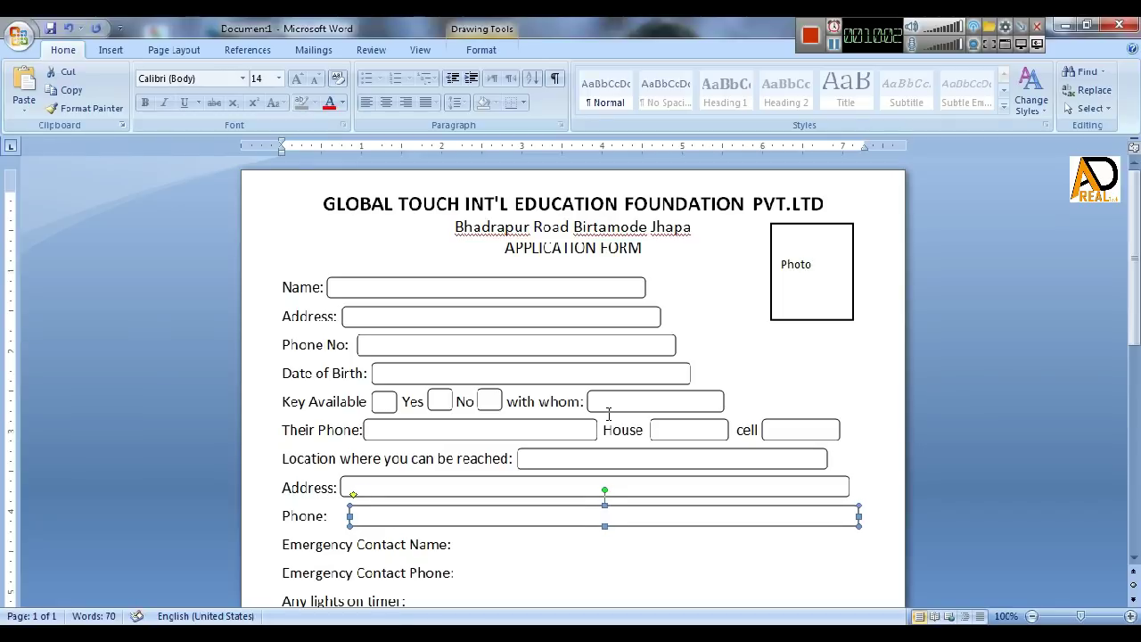
key("Left")
key("Left")
key("Left")
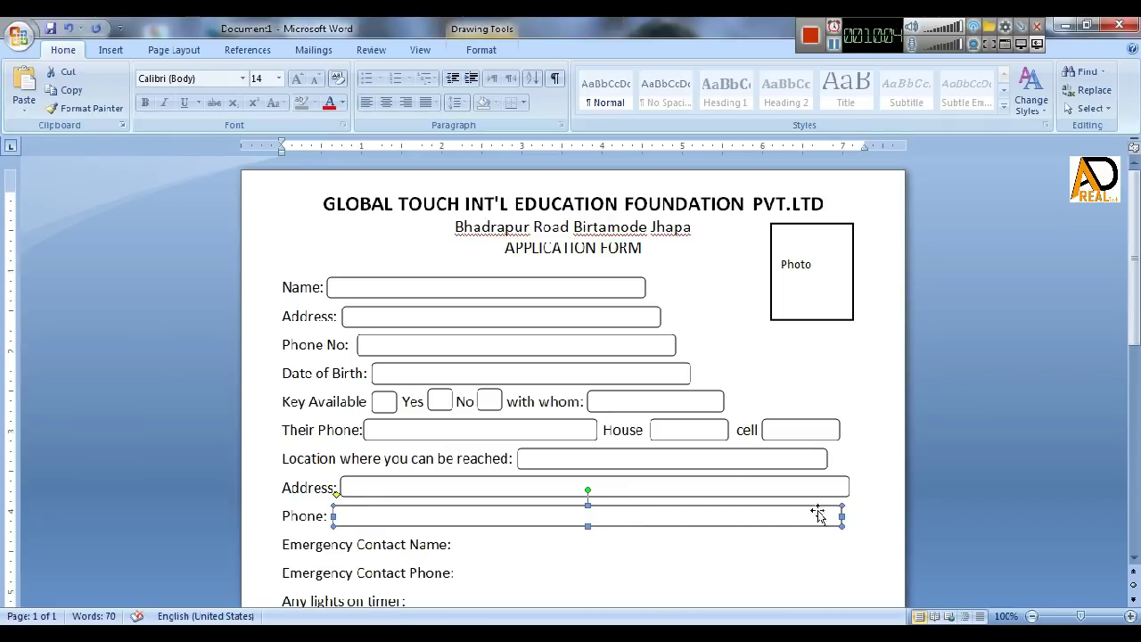
left_click_drag(857, 517, 861, 518)
left_click(853, 572)
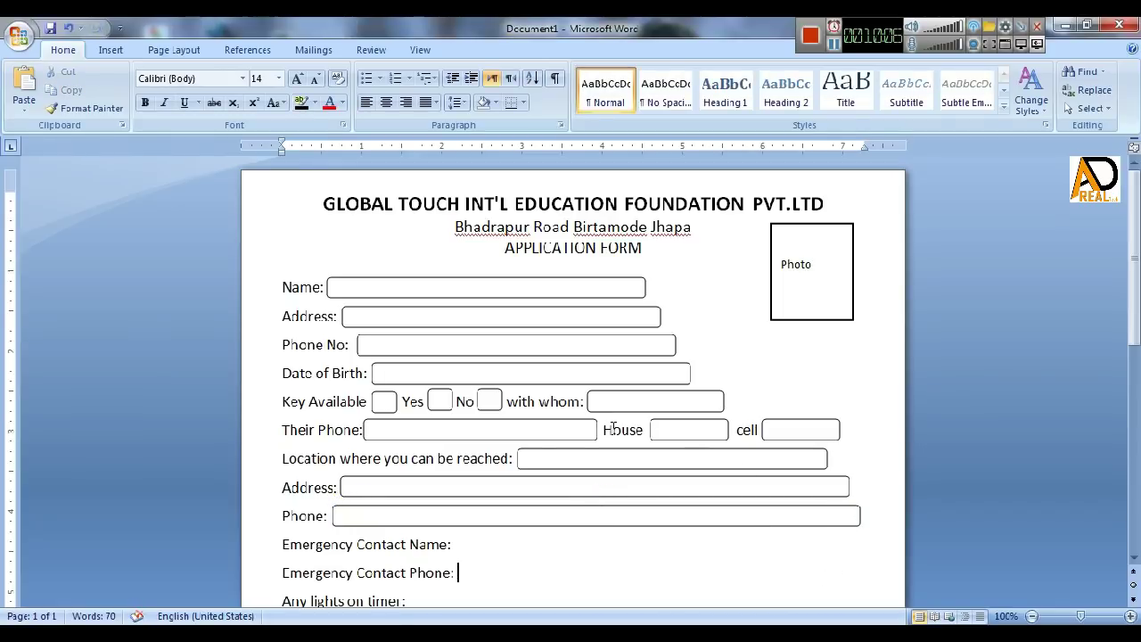
- Place a copy of the Phone box after 'Emergency Contact Name:'
scroll(274, 507, "down", 3)
left_click(497, 400)
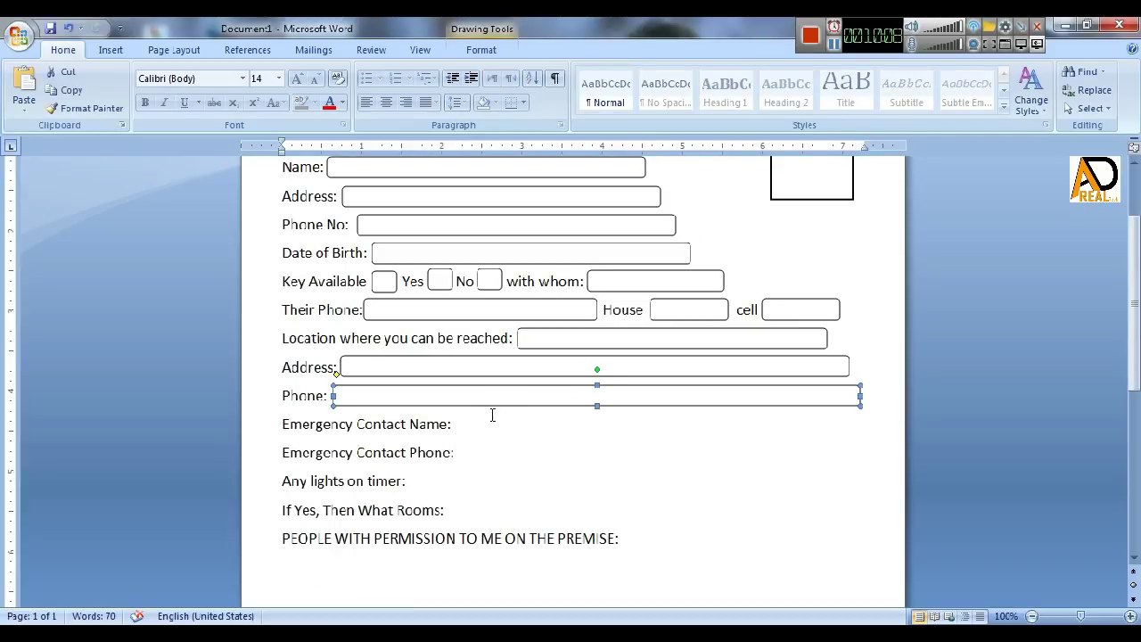
key("ctrl+d")
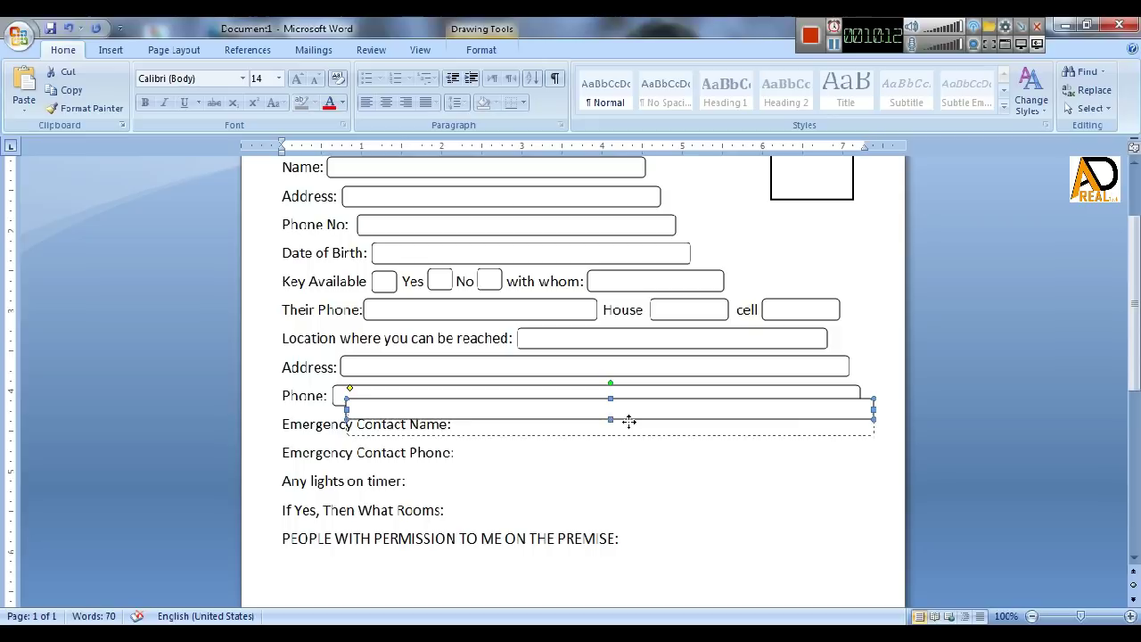
left_click_drag(629, 421, 691, 431)
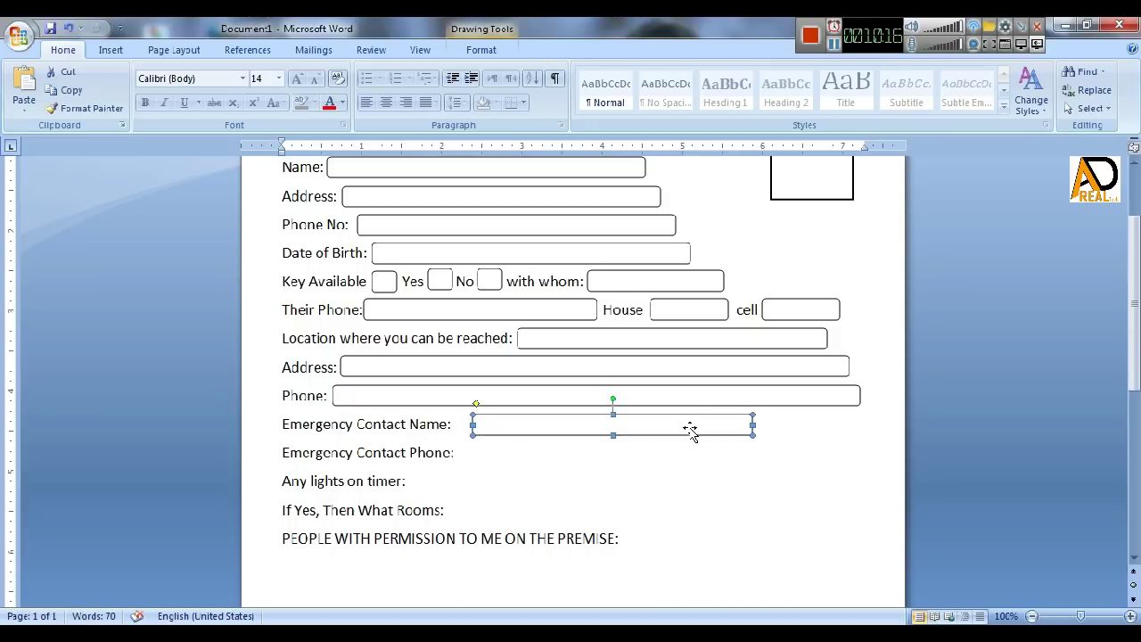
key("Left")
key("Left")
key("Left")
key("Left")
key("Left")
key("Left")
key("Left")
key("Left")
key("Left")
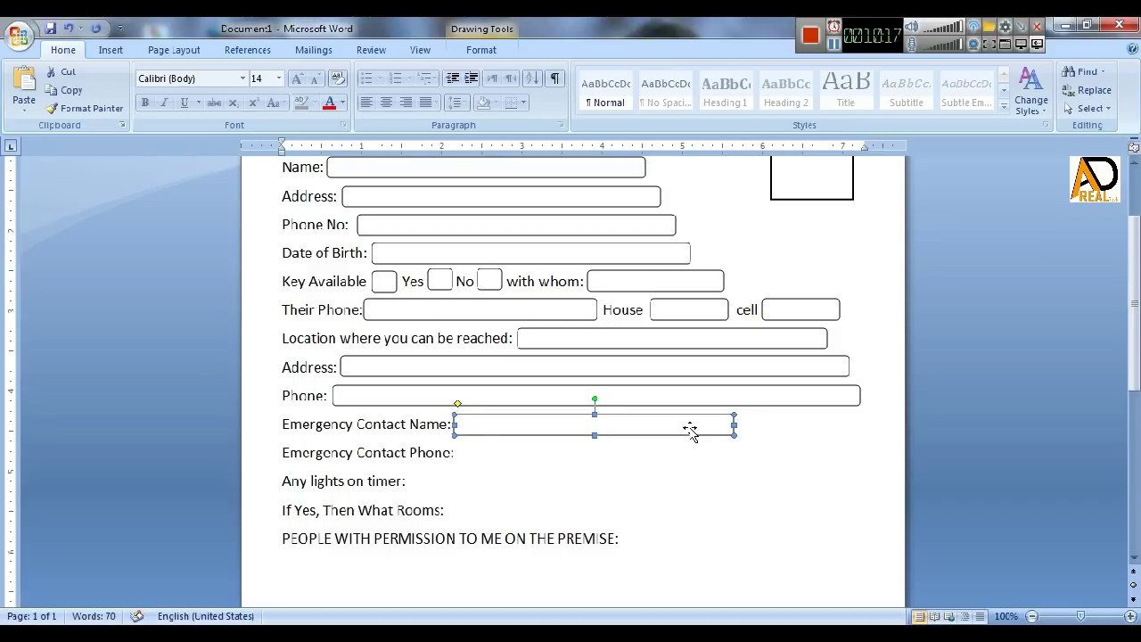
- Add matching boxes on the Emergency Contact Phone and Any lights on timer lines
key("ctrl+v")
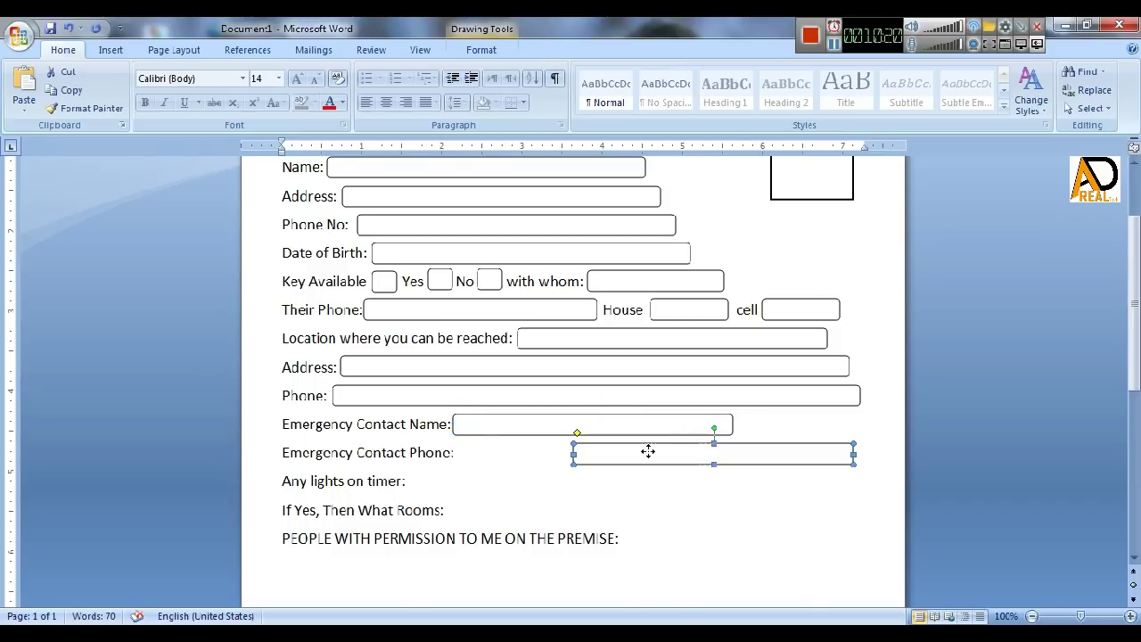
left_click_drag(603, 452, 586, 453)
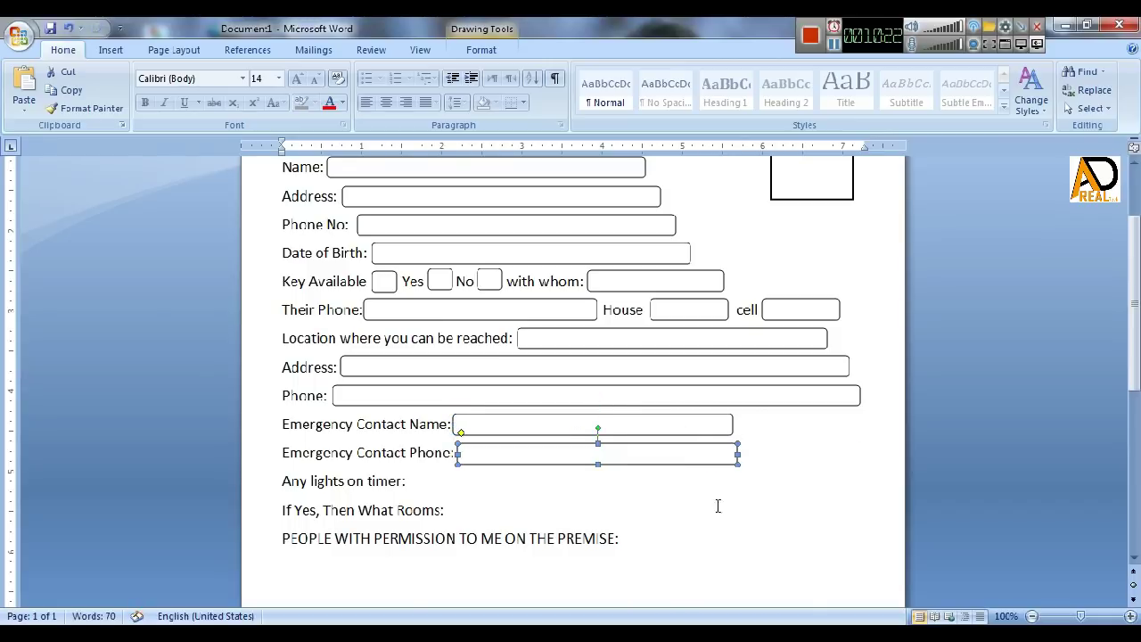
key("ctrl+v")
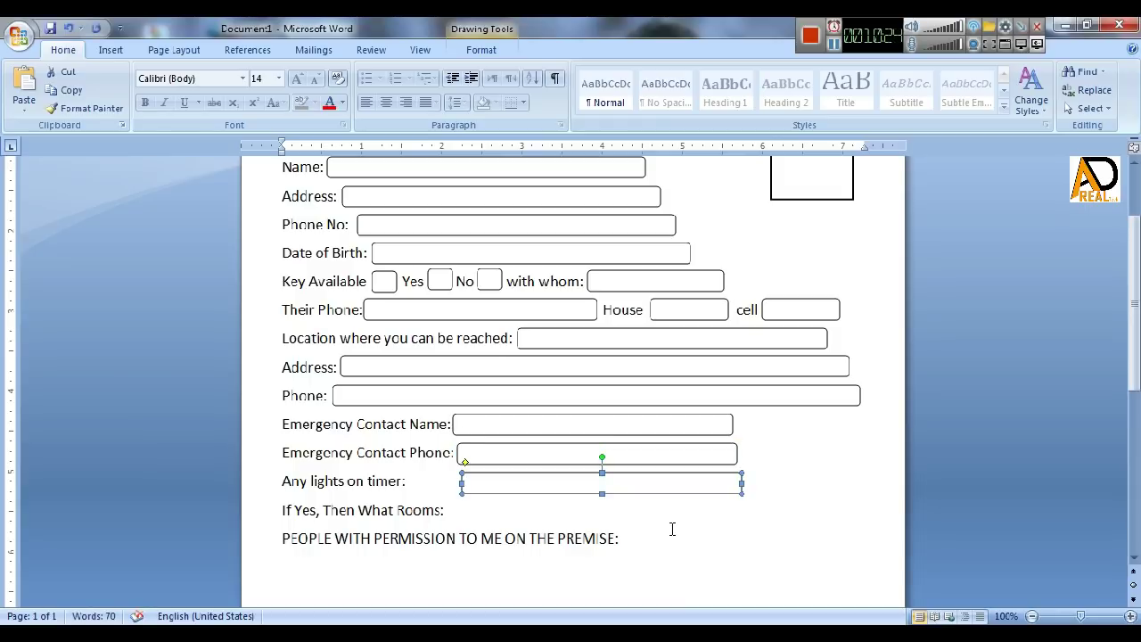
key("Up")
key("Left")
key("Left")
key("Left")
key("Left")
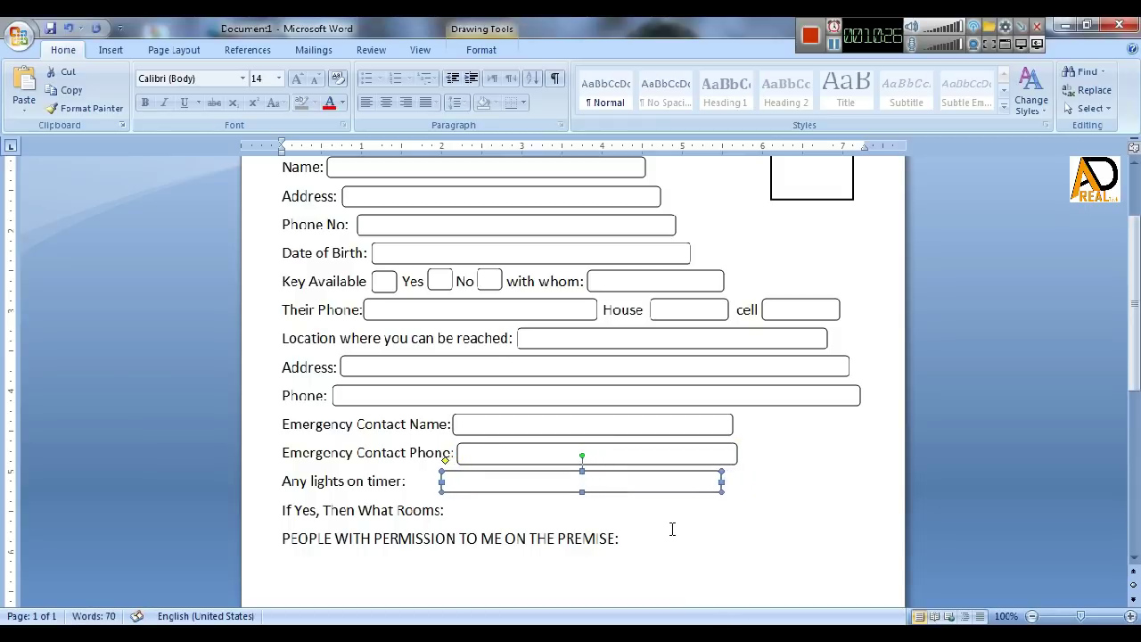
key("Left")
key("Left")
key("Left")
key("Left")
key("Left")
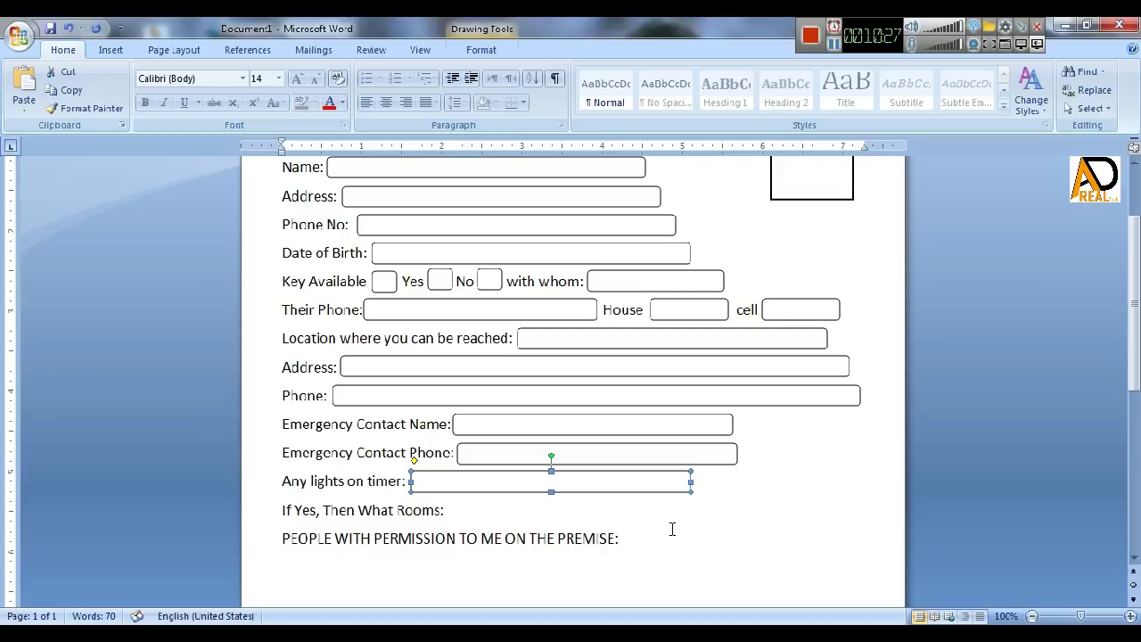
- Widen the 'Any lights on timer' input box and reselect it
left_click_drag(698, 481, 802, 481)
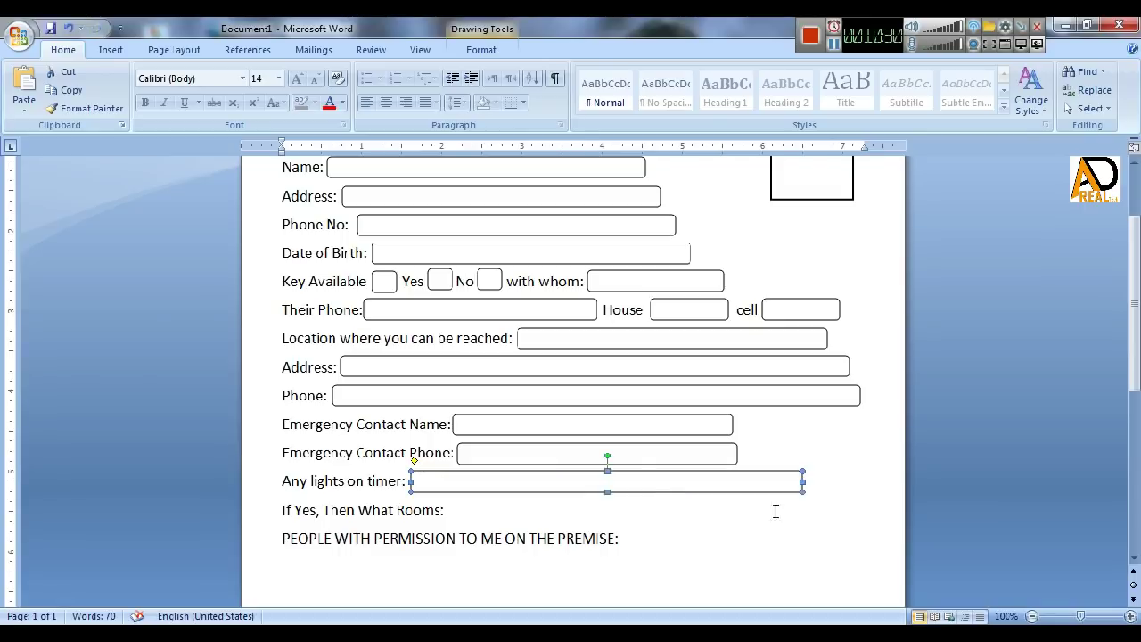
left_click(695, 500)
left_click(688, 493)
- Add copies of the box after 'If Yes, Then What Rooms:' and on the PEOPLE WITH PERMISSION line
key("ctrl+v")
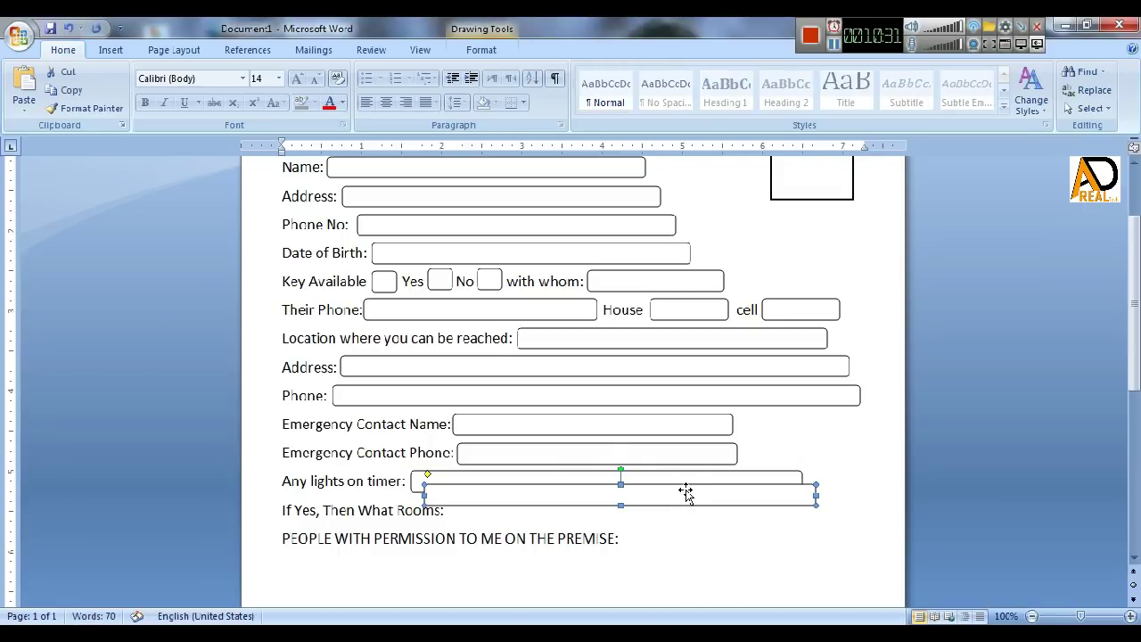
key("Down")
key("Down")
key("Down")
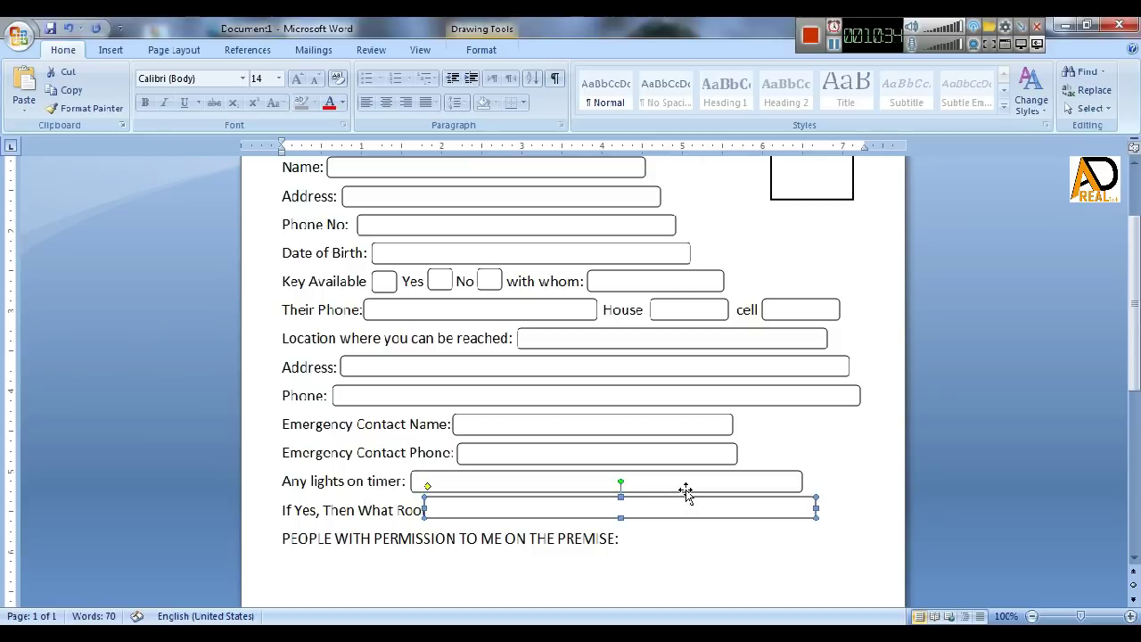
key("Right")
key("Right")
key("Right")
key("Right")
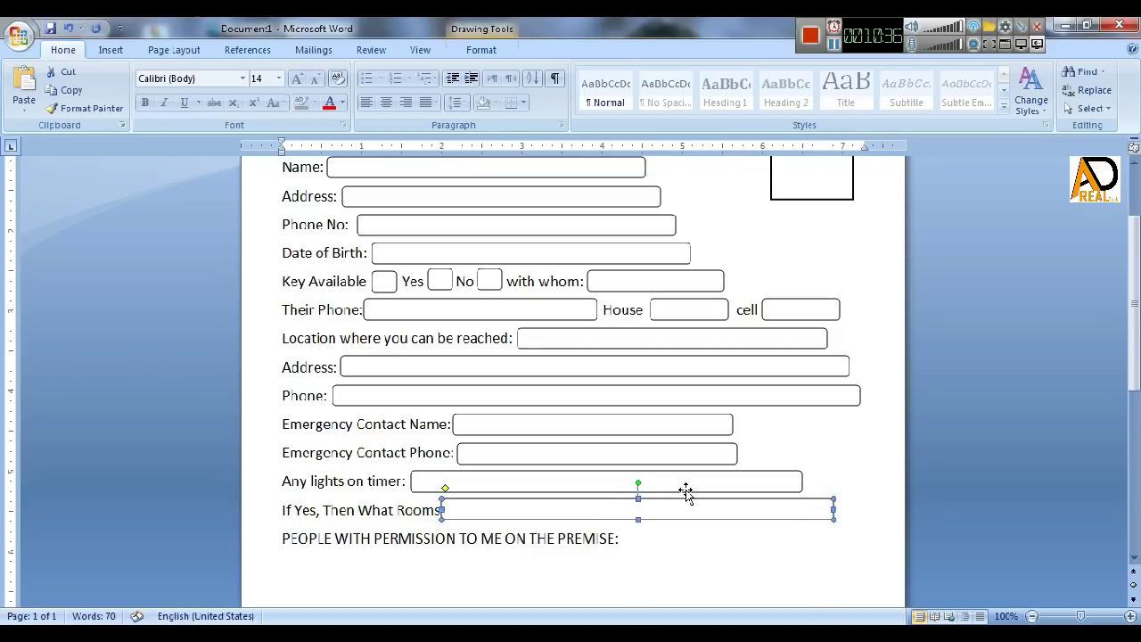
key("Right")
key("Right")
key("ctrl+v")
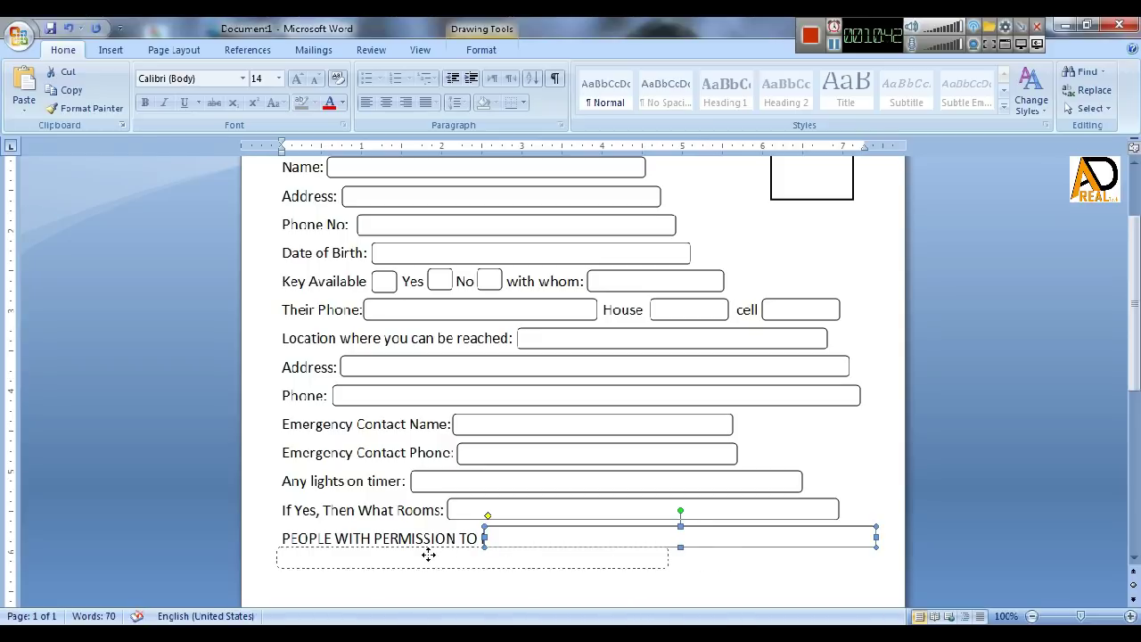
- Position the first answer box and a pasted copy under the permission question
left_click_drag(432, 558, 433, 558)
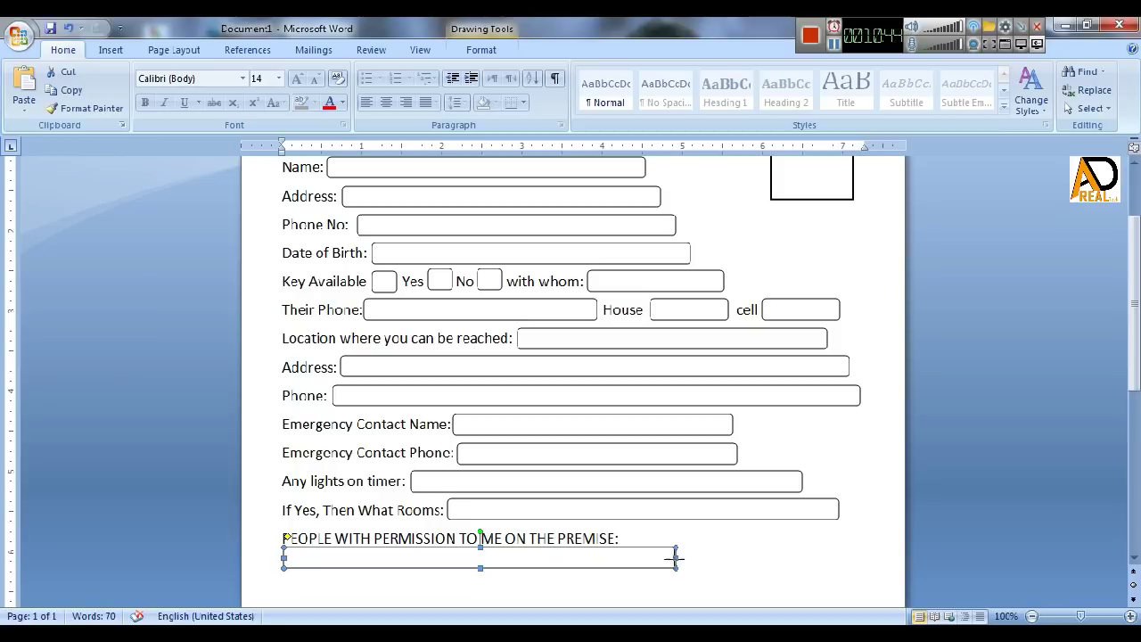
left_click_drag(675, 558, 827, 558)
scroll(646, 512, "down", 3)
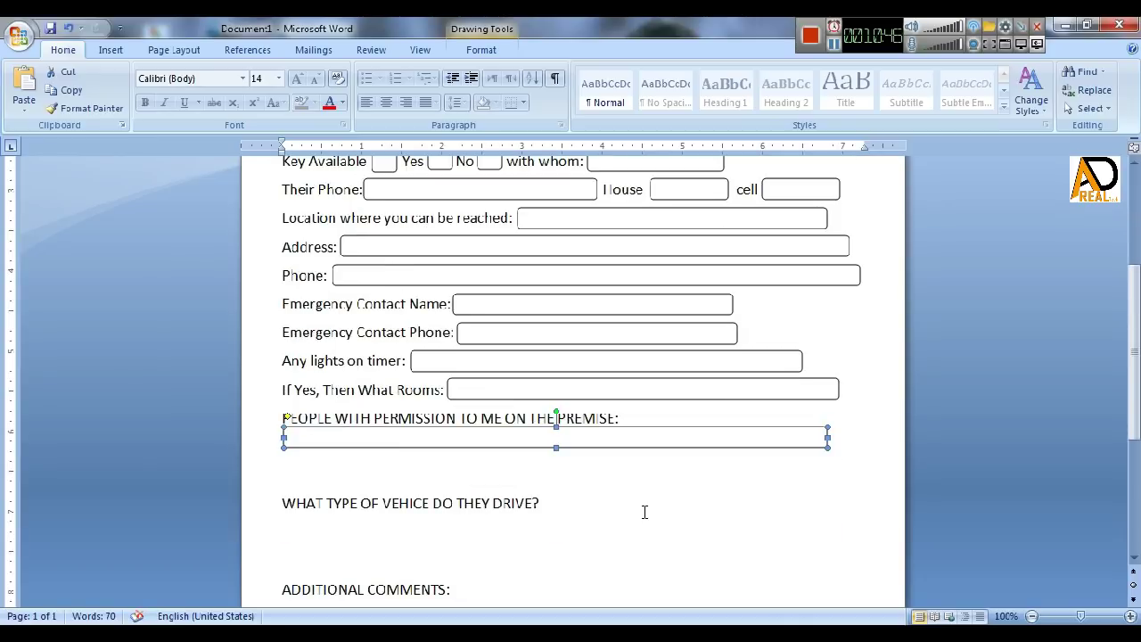
key("ctrl+v")
mouse_move(626, 491)
left_mouse_down()
mouse_move(701, 471)
mouse_move(792, 479)
left_mouse_up()
left_click(783, 505)
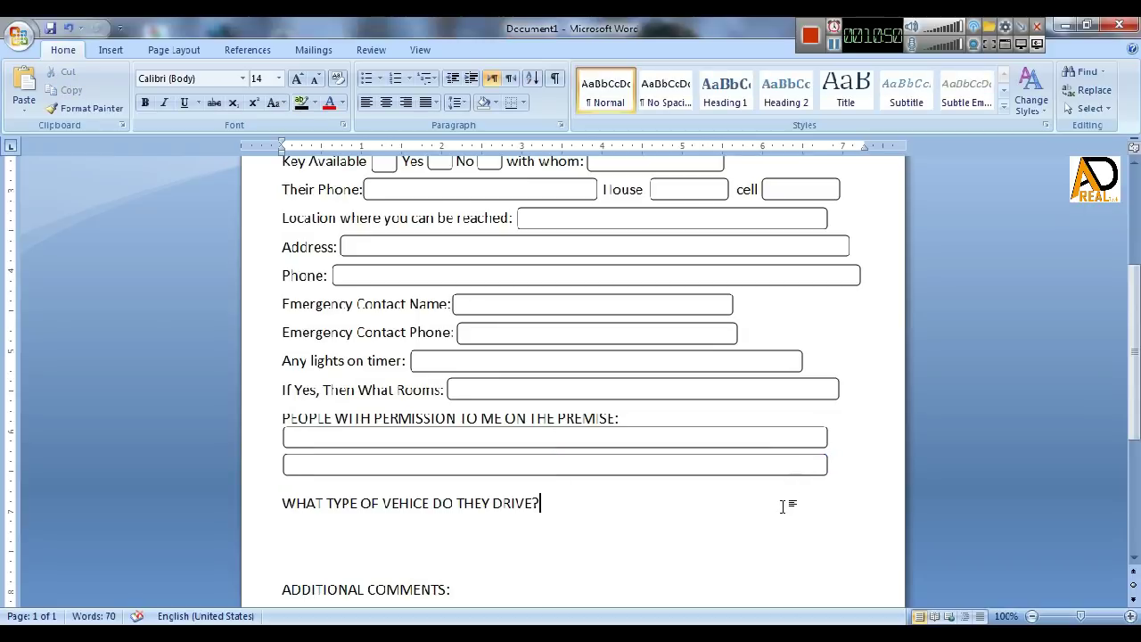
- Copy the pair of permission answer boxes to sit under the vehicle question
left_click(577, 439)
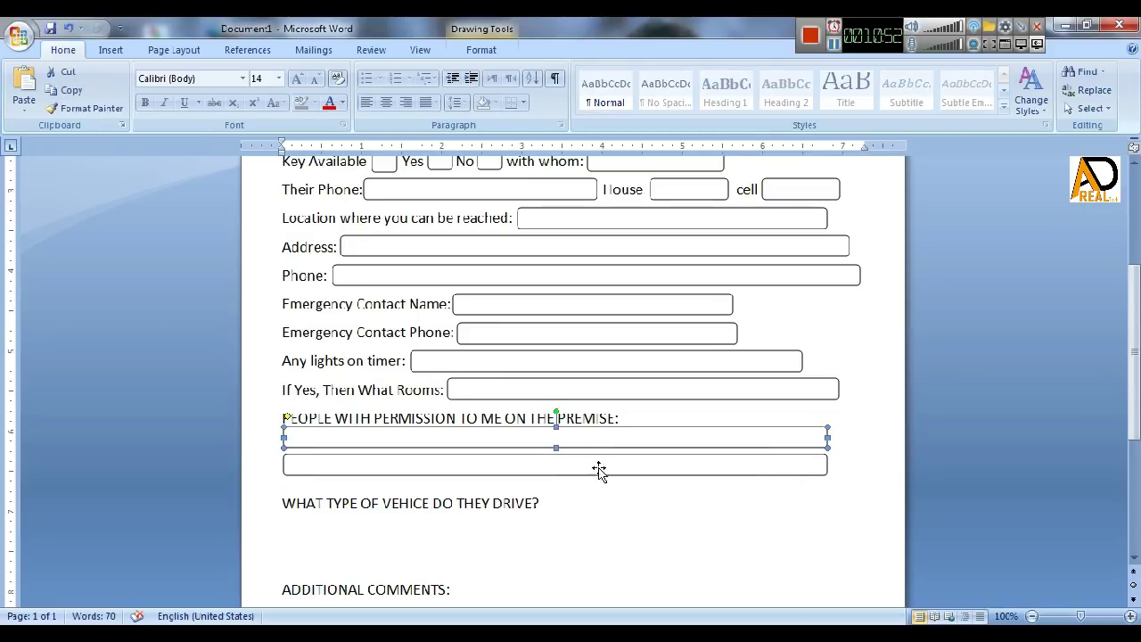
left_click(596, 471, "shift")
key("ctrl+c")
key("ctrl+v")
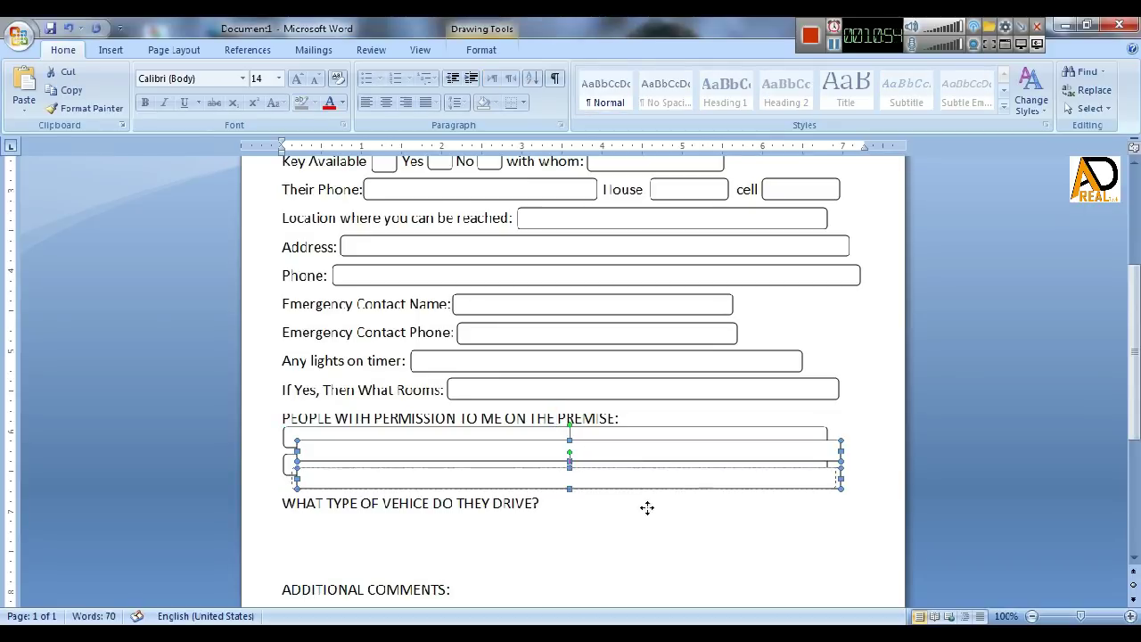
left_click_drag(648, 475, 633, 548)
- Paste another pair of answer boxes under ADDITIONAL COMMENTS
scroll(677, 553, "down", 3)
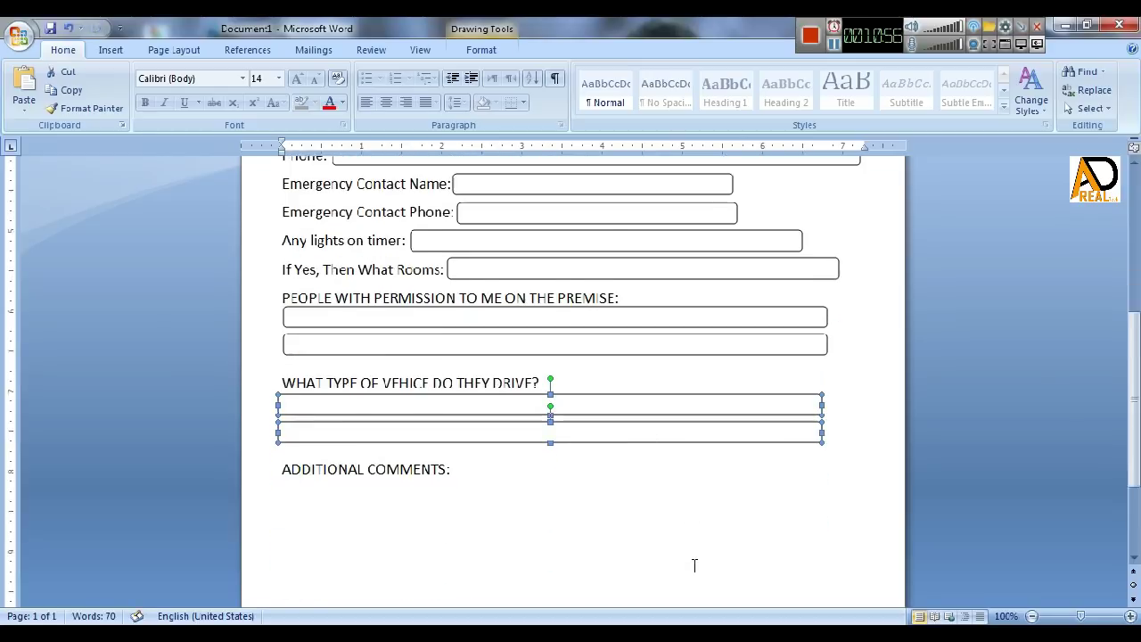
scroll(670, 529, "down", 1)
scroll(668, 529, "down", 2)
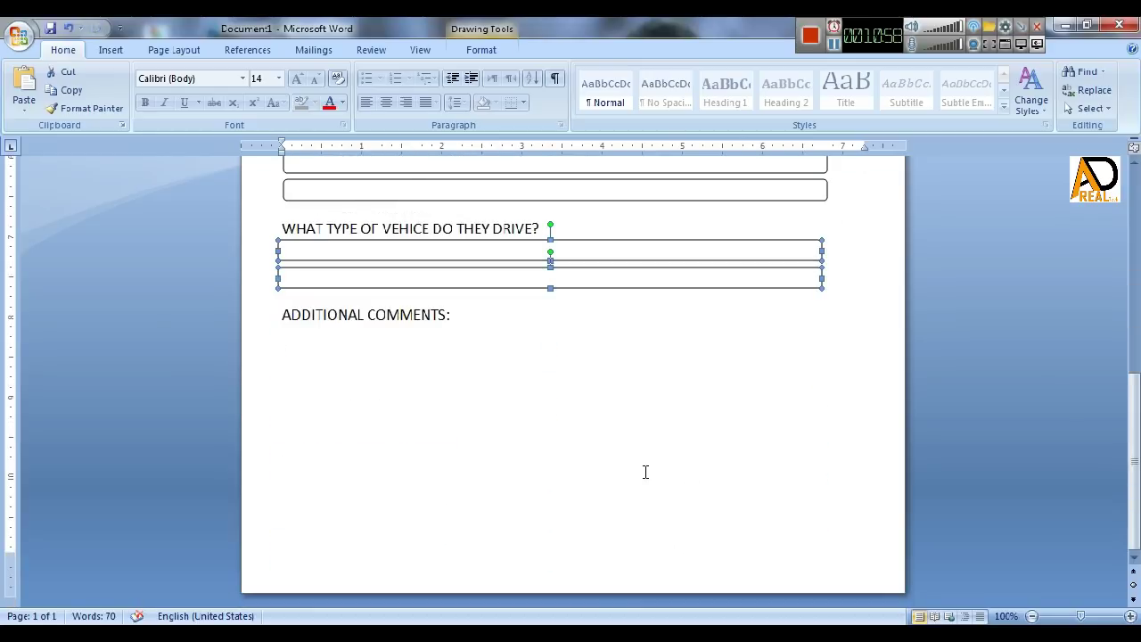
key("ctrl+v")
left_click(617, 428)
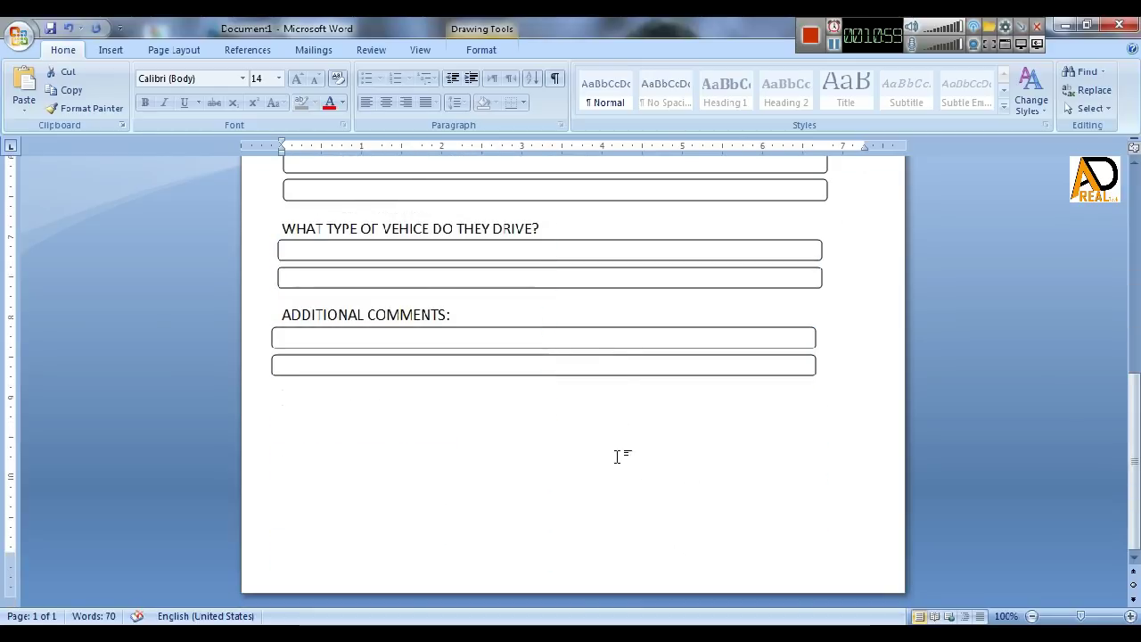
- Nudge the comment and vehicle box pairs right so they line up
left_click(508, 376)
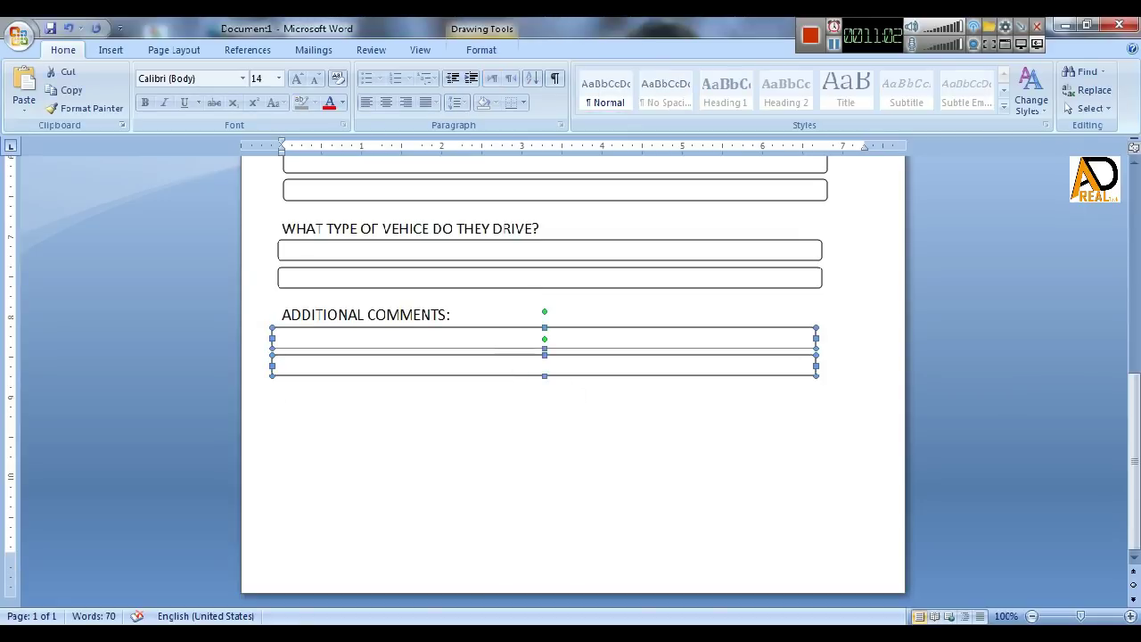
key("Right")
left_click(532, 270)
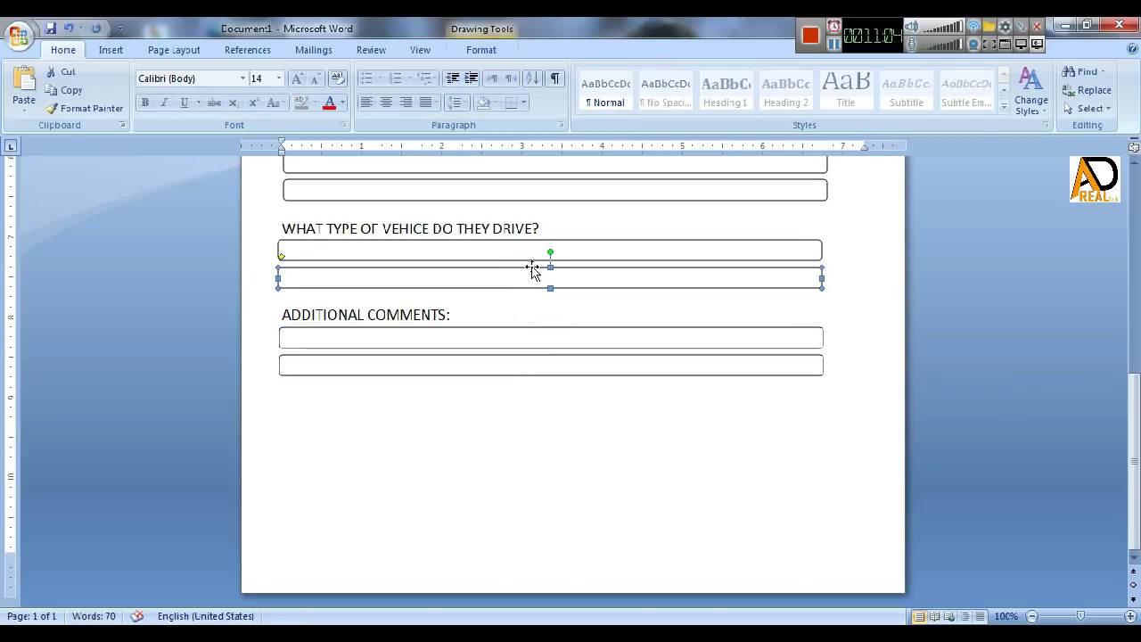
left_click(535, 249)
key("Right")
key("Right")
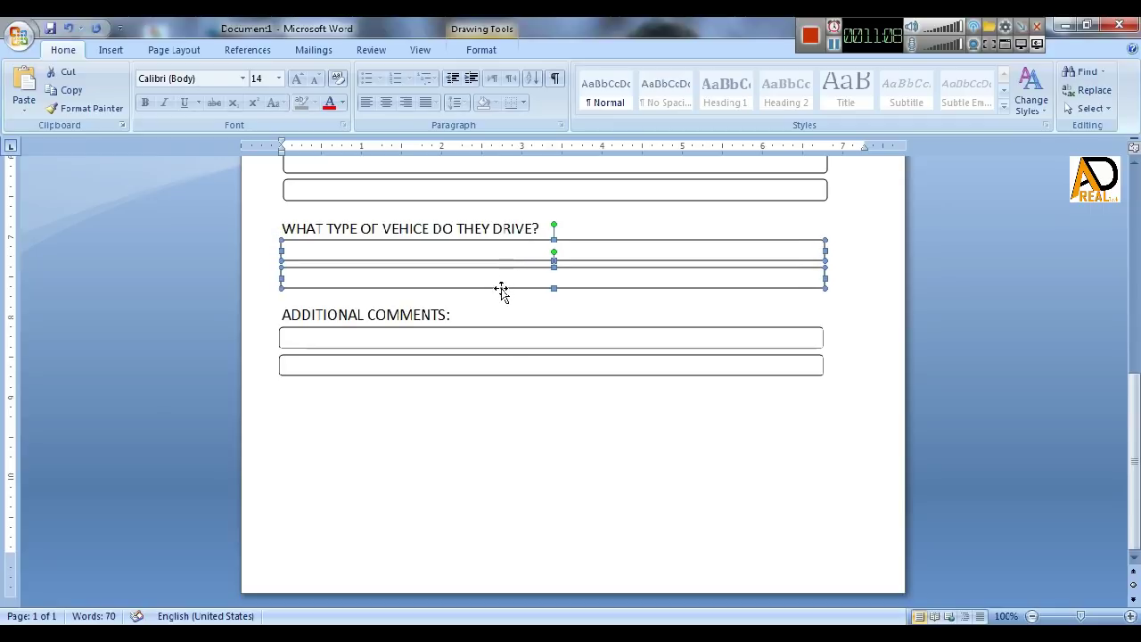
key("Right")
left_click(546, 312)
left_click(495, 371)
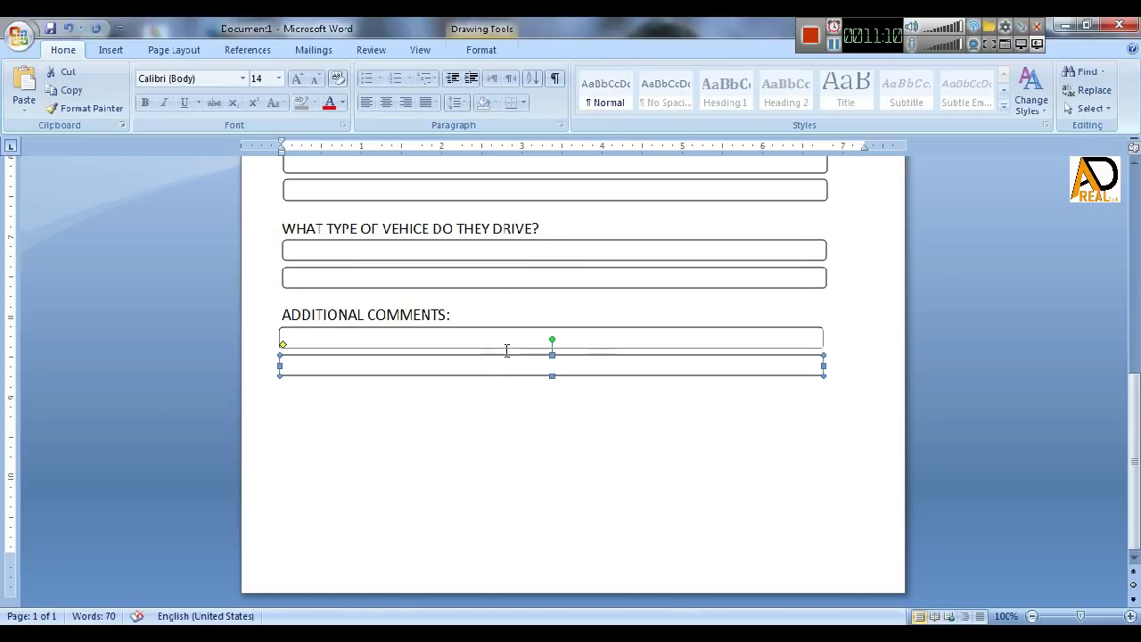
left_click(513, 346, "shift")
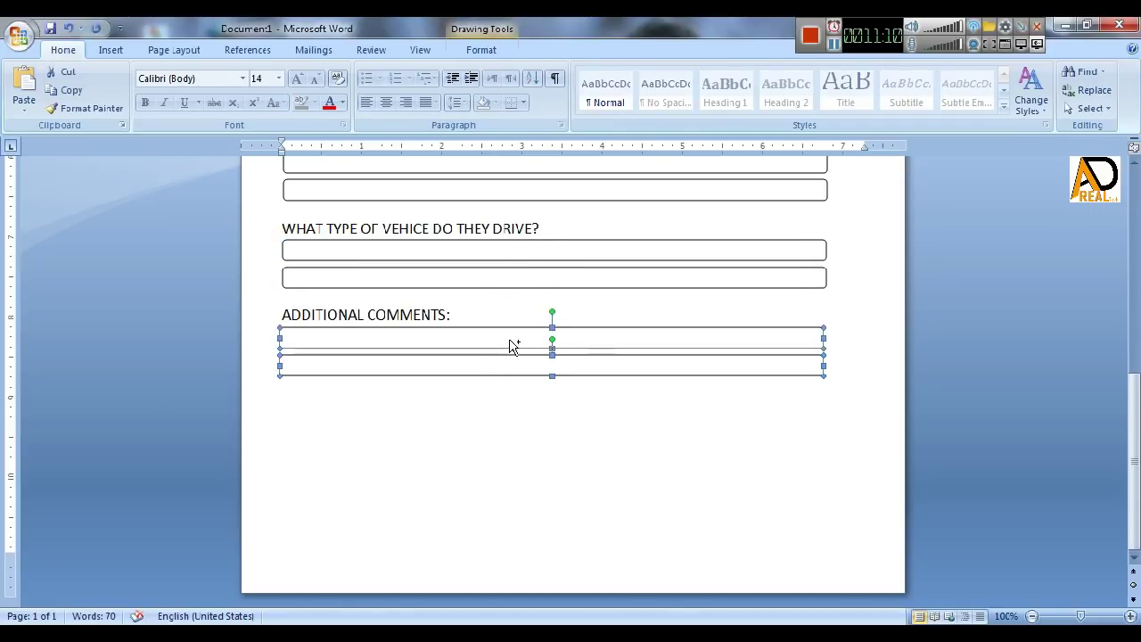
left_click(541, 452)
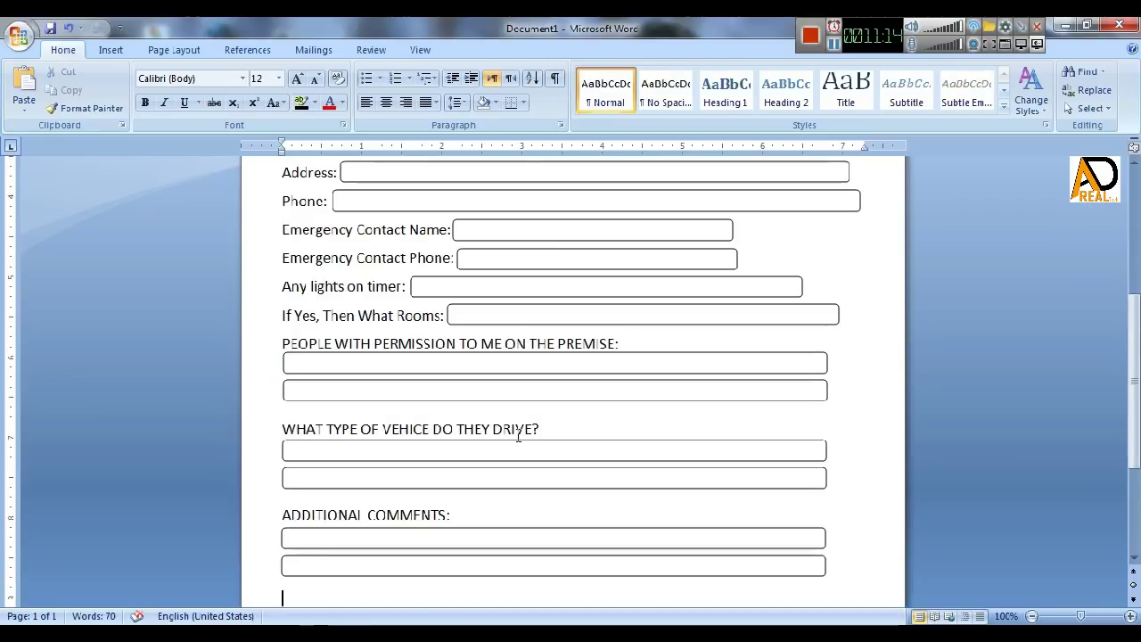
- Leave one empty line below the comment boxes and select it
scroll(395, 466, "up", 3)
scroll(395, 466, "up", 5)
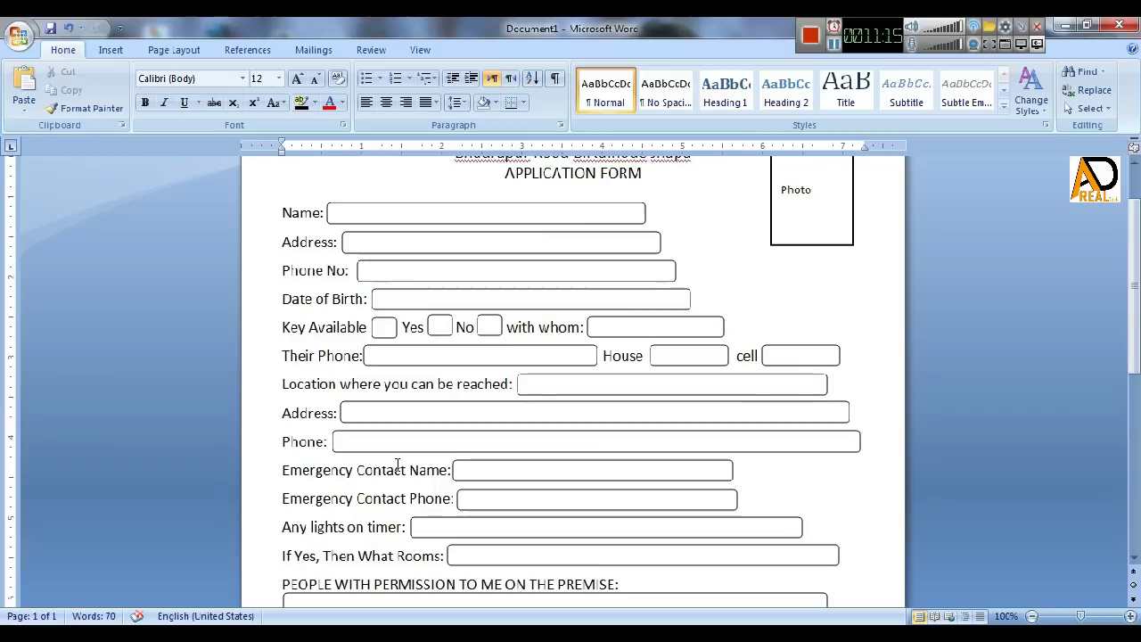
scroll(395, 466, "down", 5)
scroll(395, 466, "down", 3)
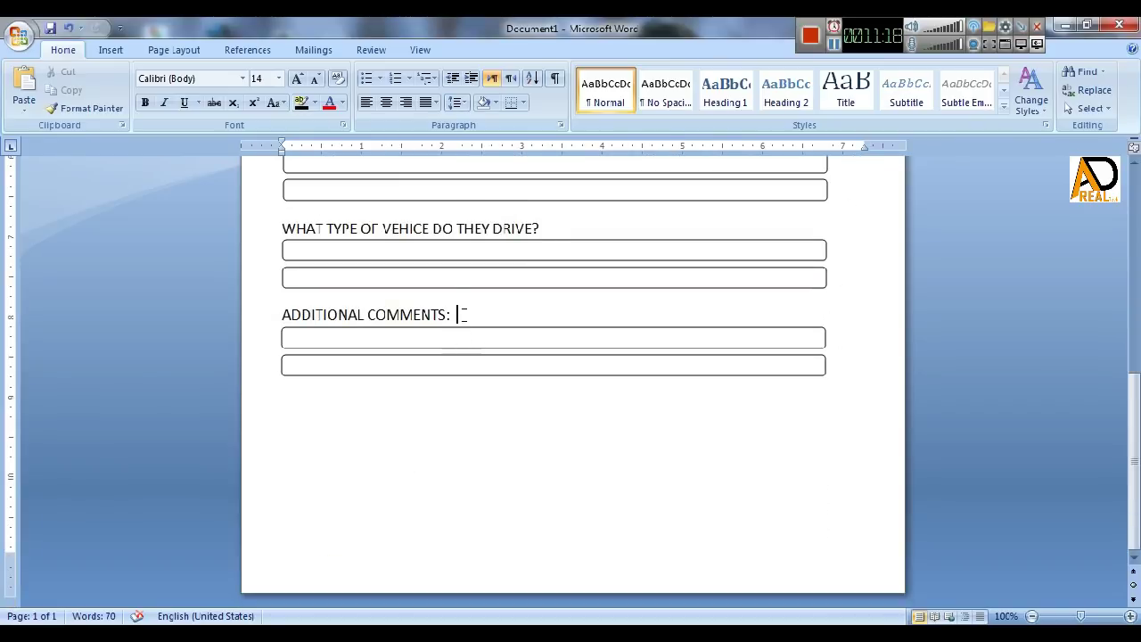
key("Return")
key("Return")
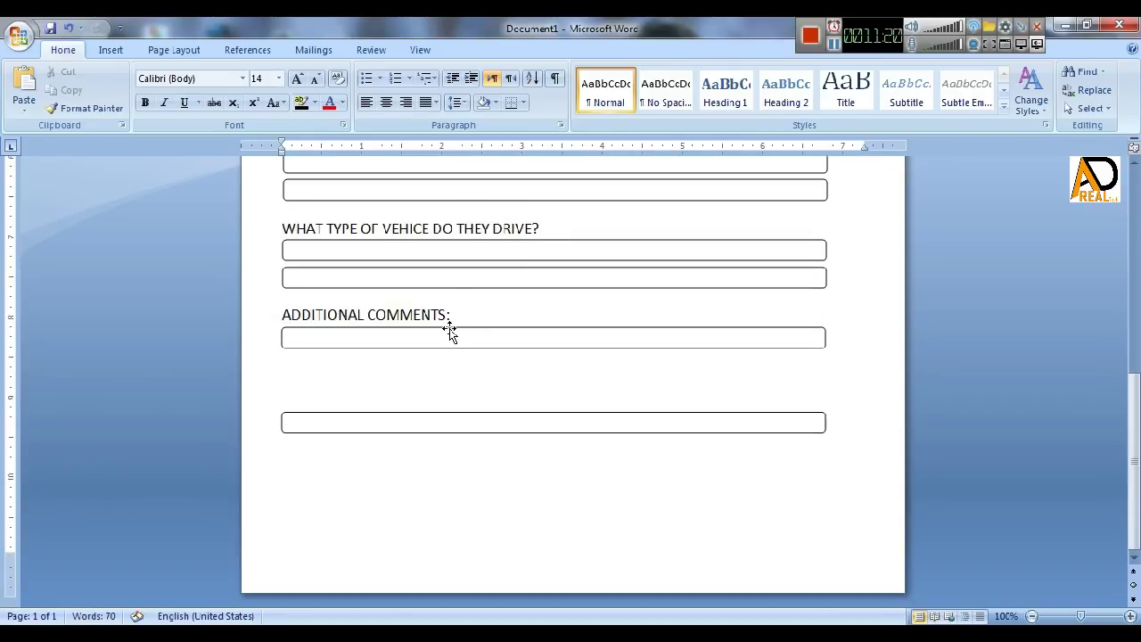
key("BackSpace")
key("BackSpace")
left_click_drag(328, 408, 295, 408)
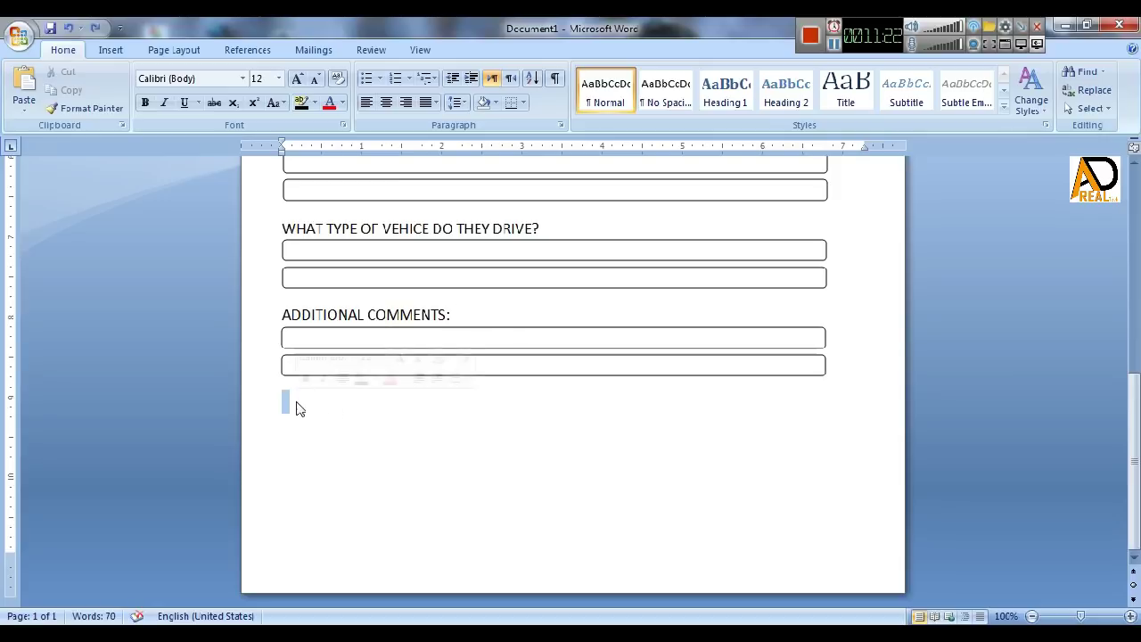
- Type 'Visit our office' on the empty line, correcting the misspelling to 'Visit'
left_click(293, 399)
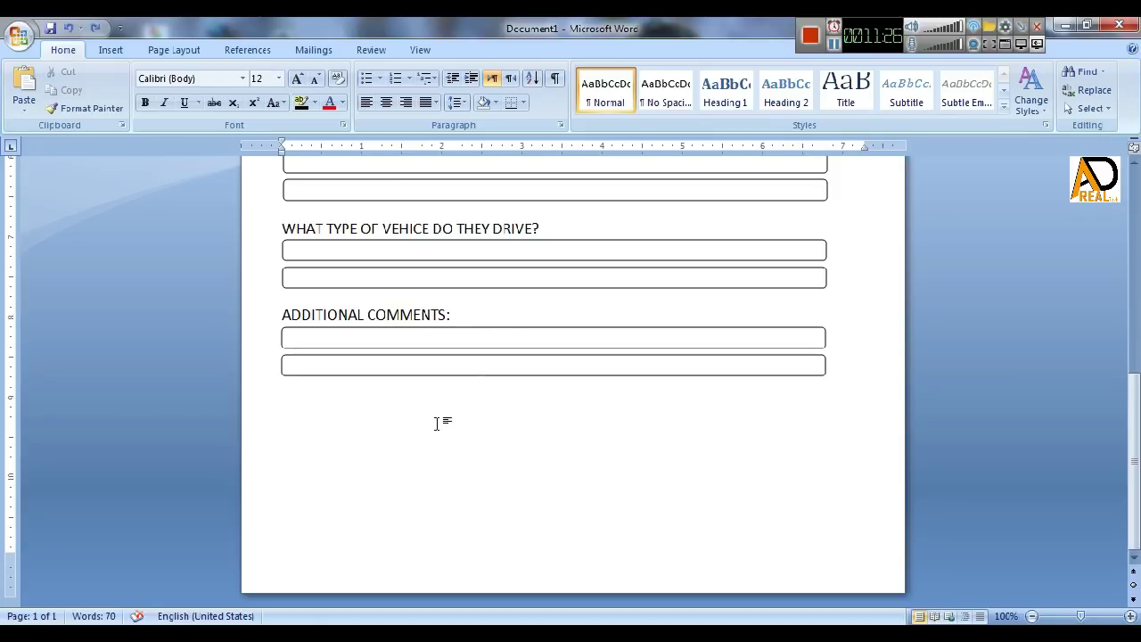
type("vIS")
type("t our")
type("ffice")
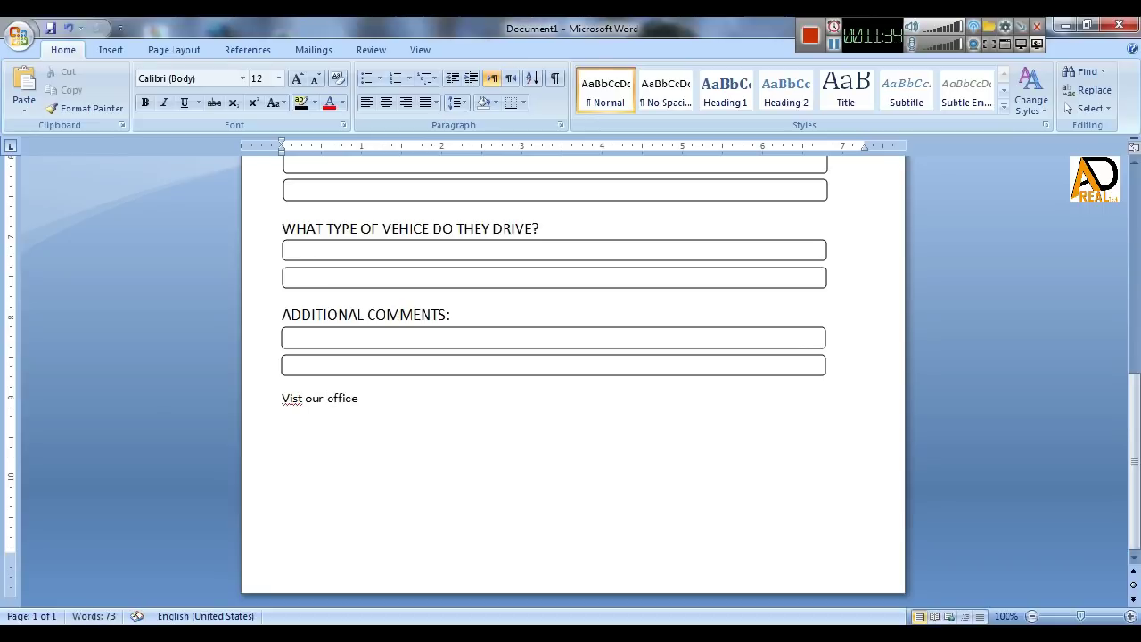
key("Left")
key("Left")
key("Left")
right_click(295, 398)
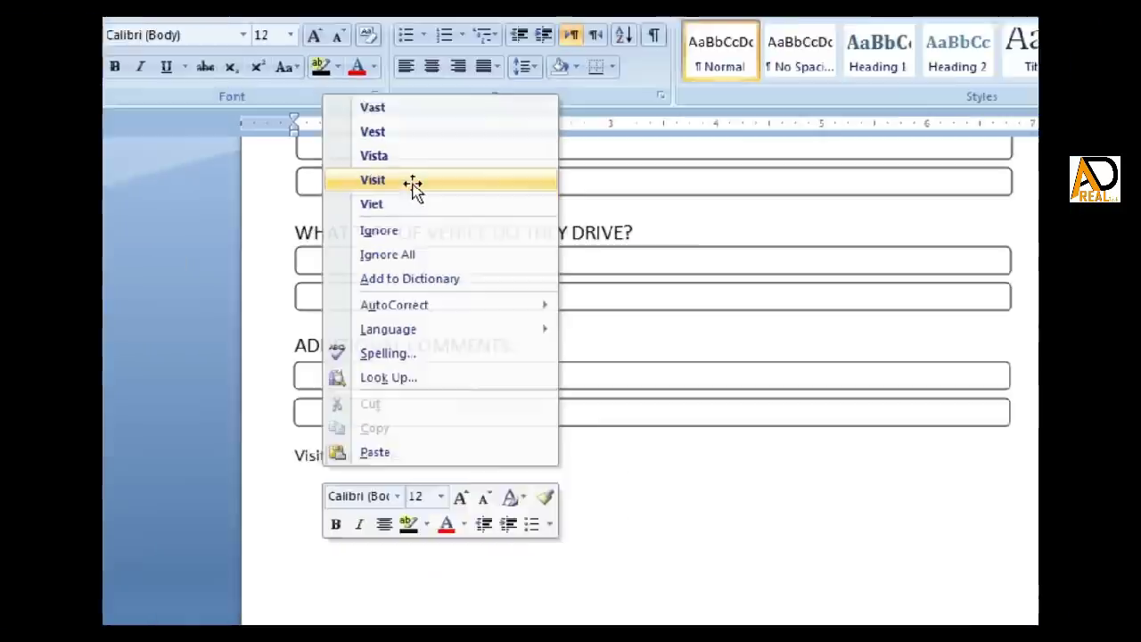
left_click(460, 159)
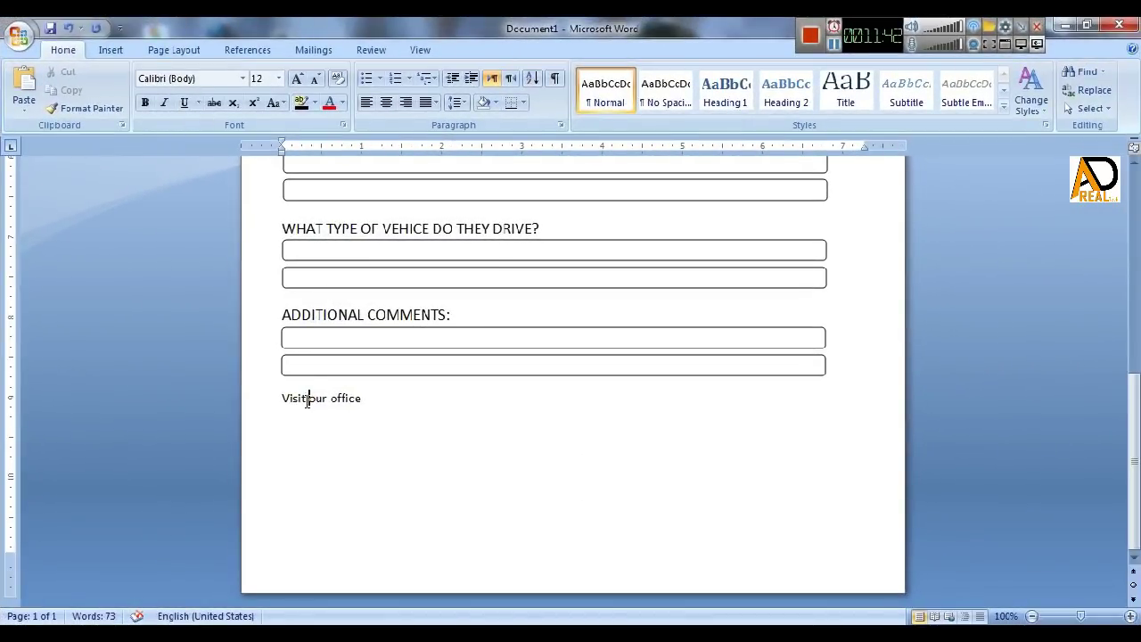
left_click(277, 398)
left_click(358, 314)
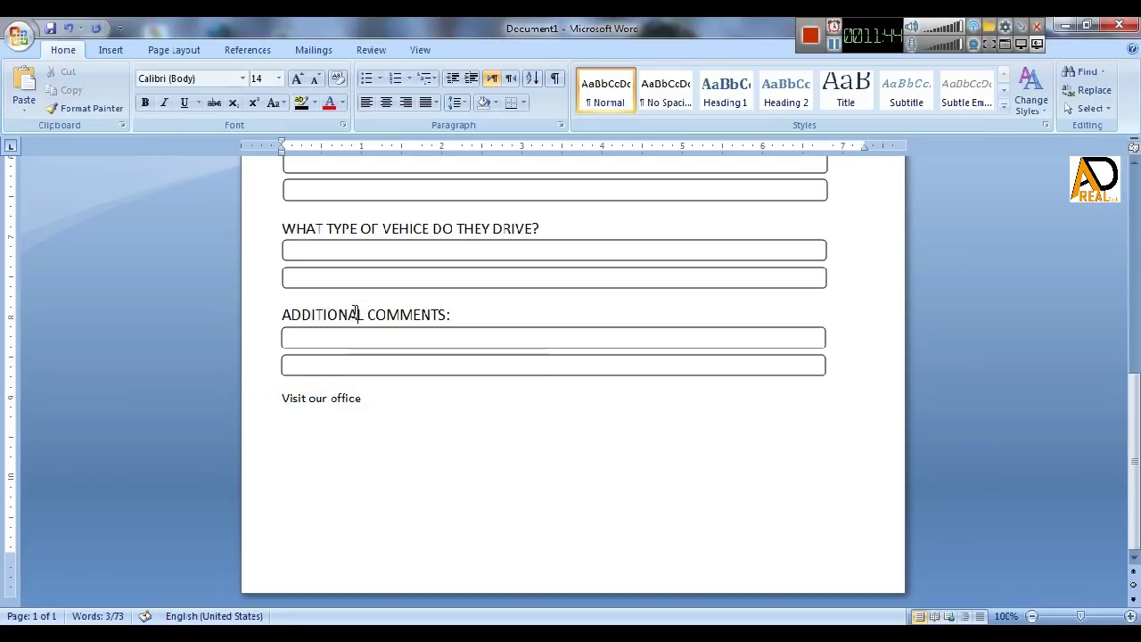
- Grow the 'Visit our office' line to 14 pt
left_click_drag(286, 405, 366, 400)
left_click(297, 78)
left_click(297, 78)
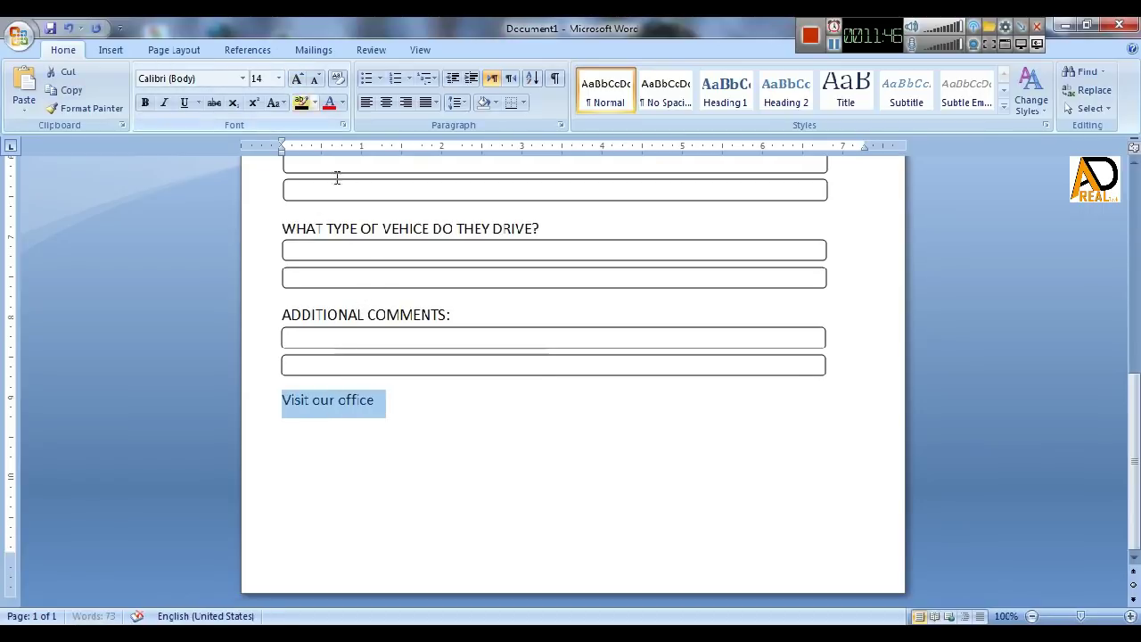
left_click(428, 414)
- Make all the form text from Name: to the end bold
scroll(428, 446, "up", 3)
scroll(375, 357, "up", 3)
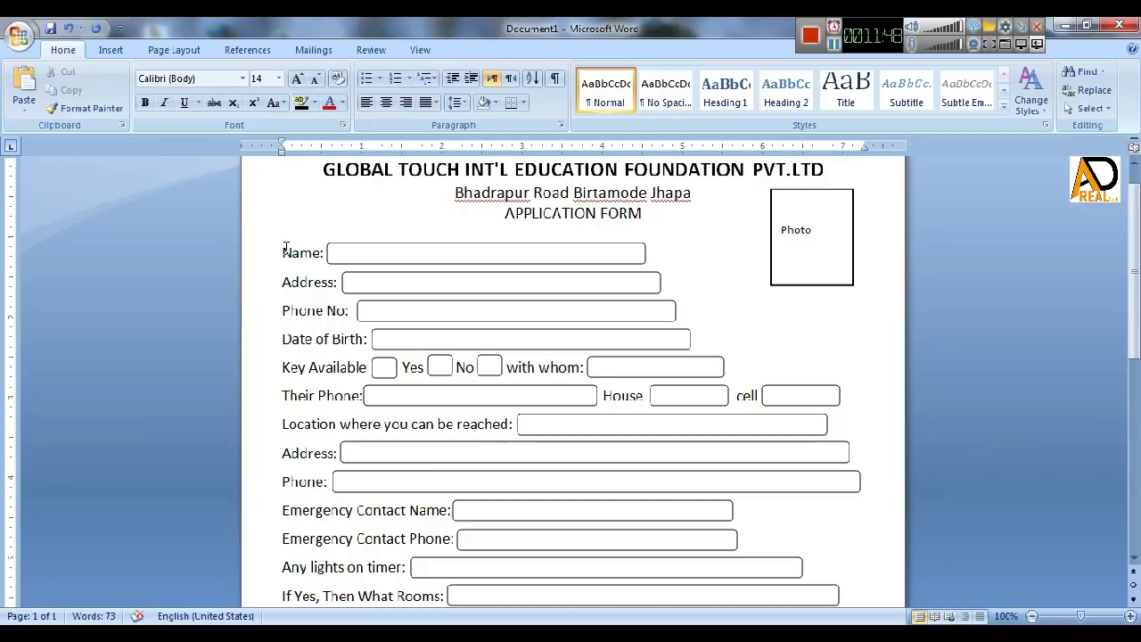
left_click_drag(283, 253, 410, 422)
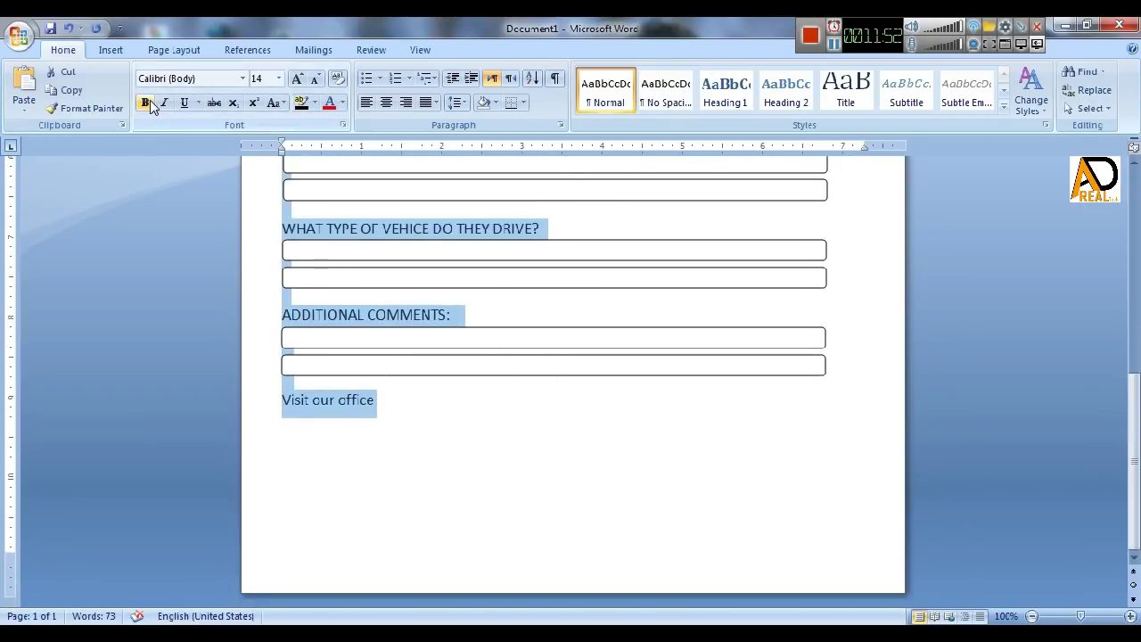
left_click(145, 102)
left_click(437, 413)
scroll(446, 428, "up", 3)
scroll(458, 445, "up", 2)
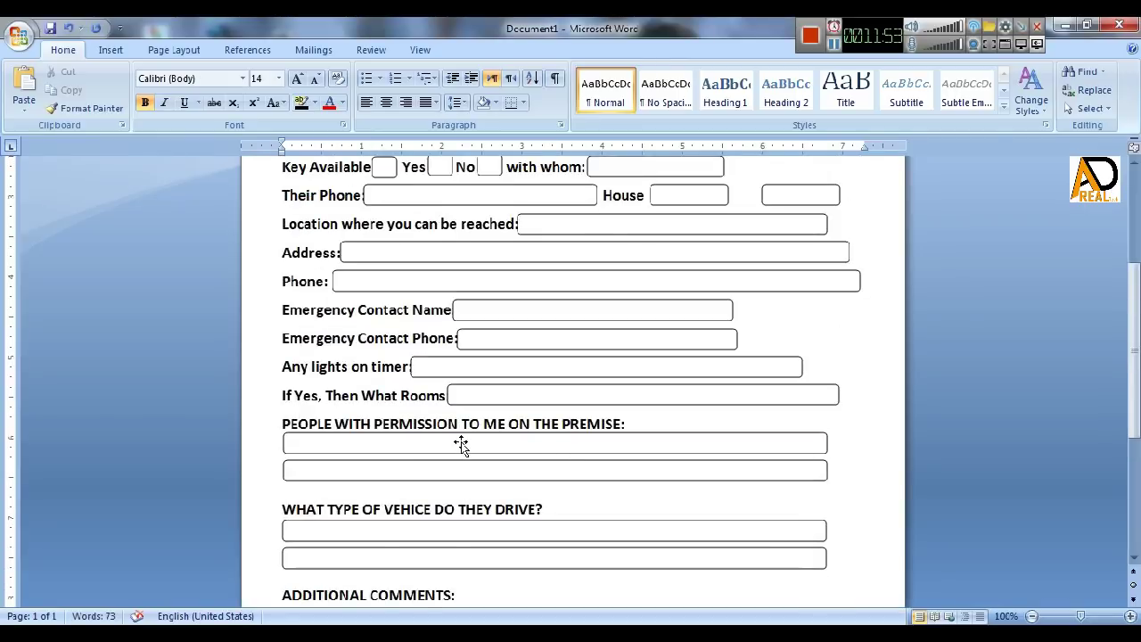
scroll(458, 446, "up", 2)
scroll(460, 444, "up", 2)
scroll(461, 442, "down", 2)
scroll(461, 445, "up", 2)
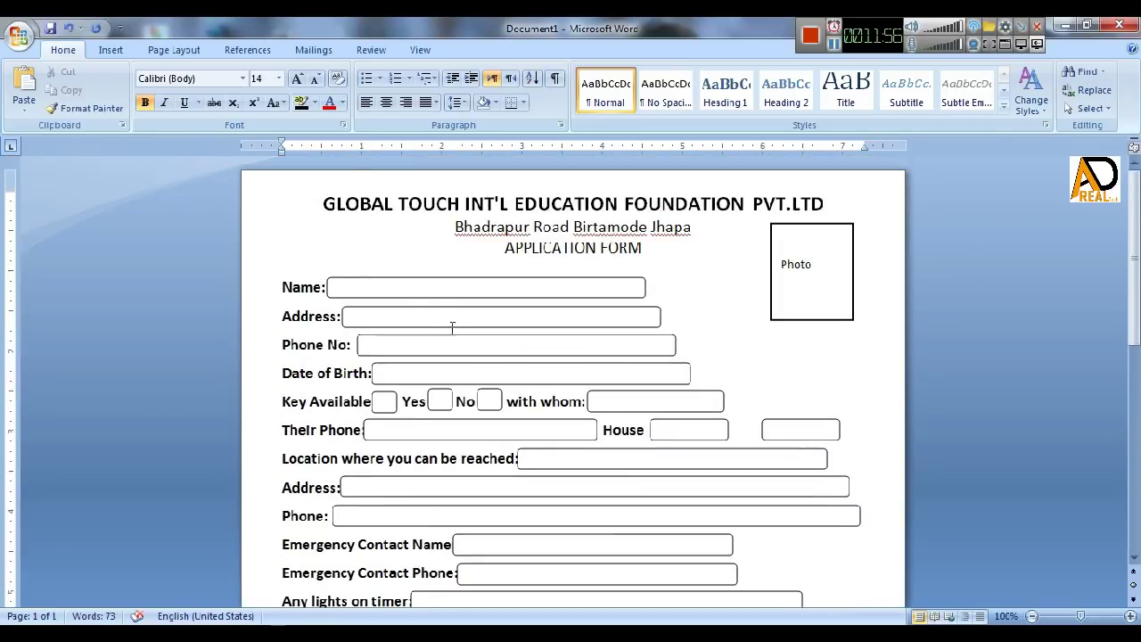
- Draw a rectangle framing the whole form page down to the bottom
left_click(111, 50)
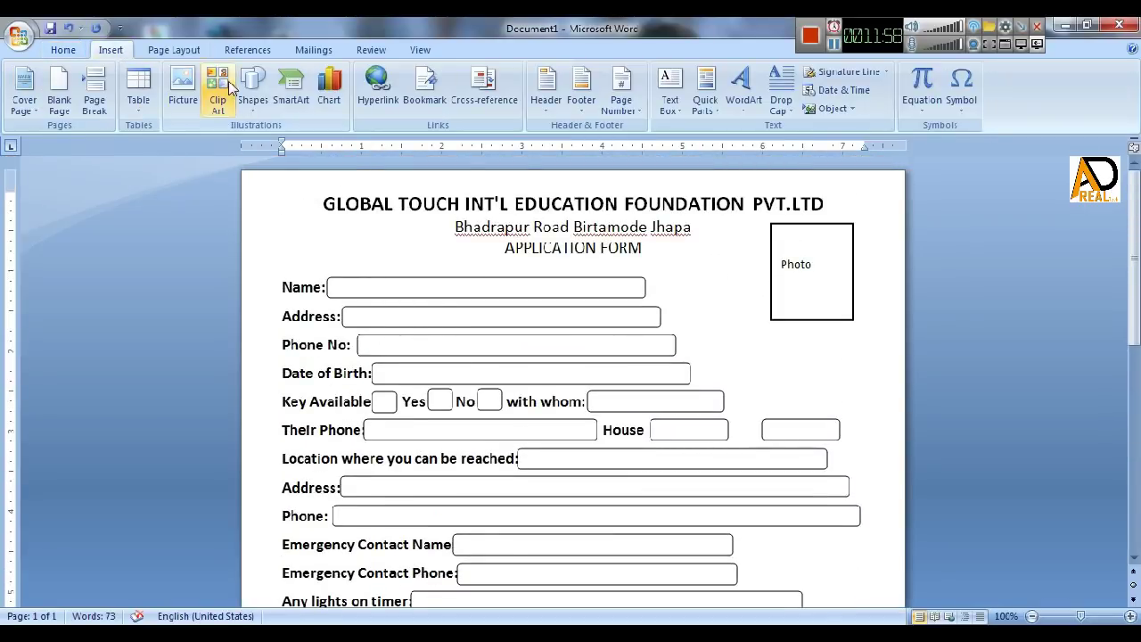
left_click(253, 85)
left_click(469, 74)
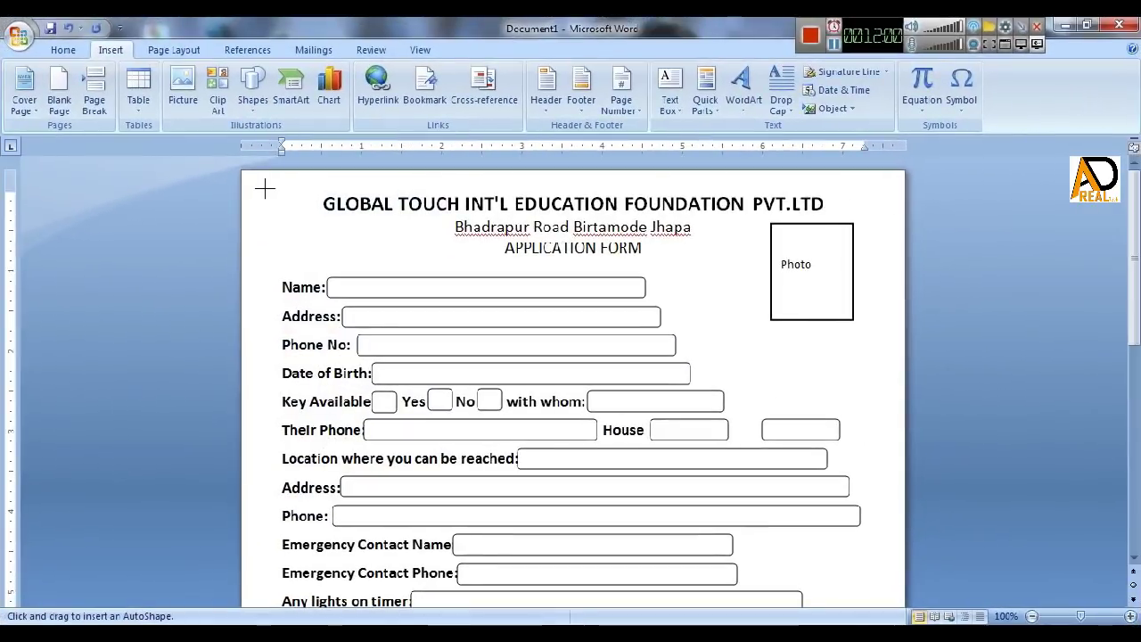
left_click_drag(265, 184, 360, 271)
scroll(802, 553, "down", 10)
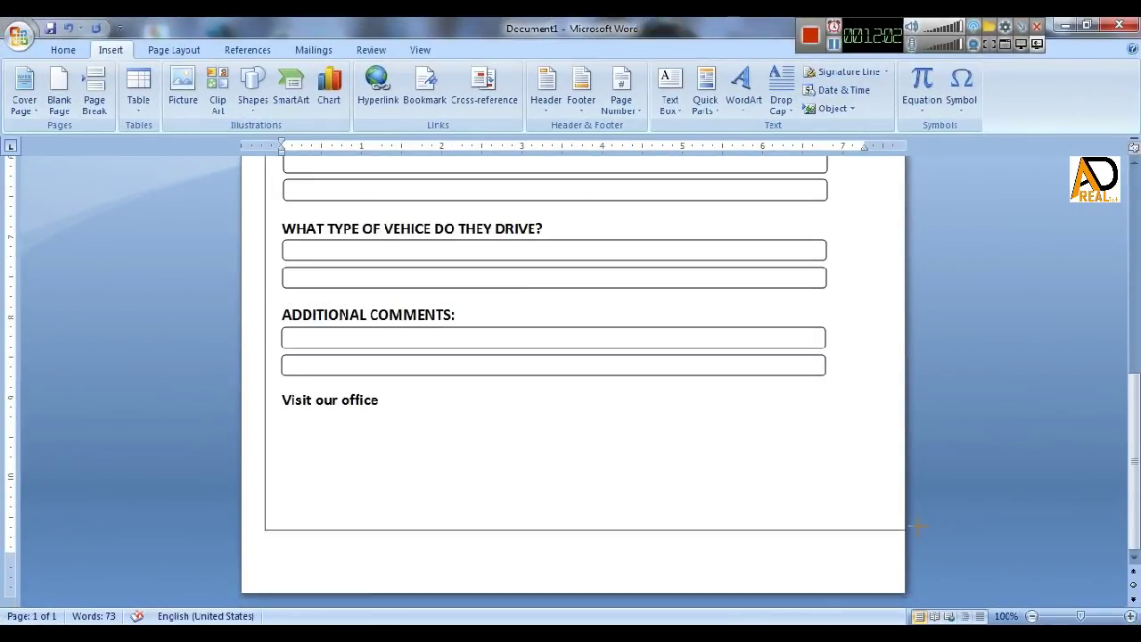
left_click_drag(887, 518, 875, 472)
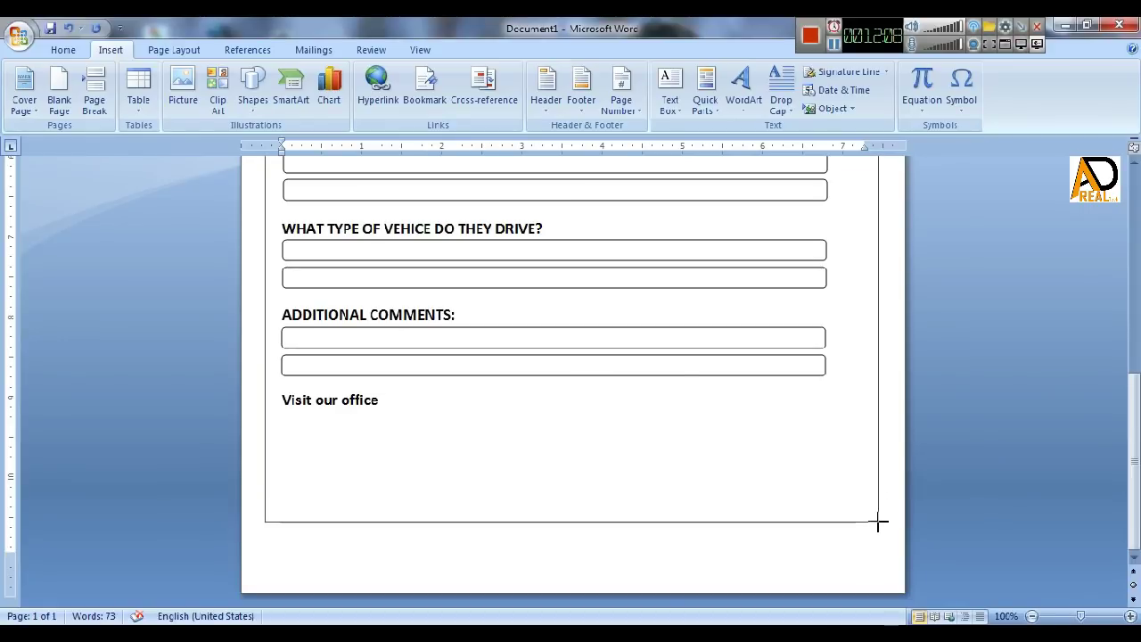
left_click_drag(876, 472, 878, 540)
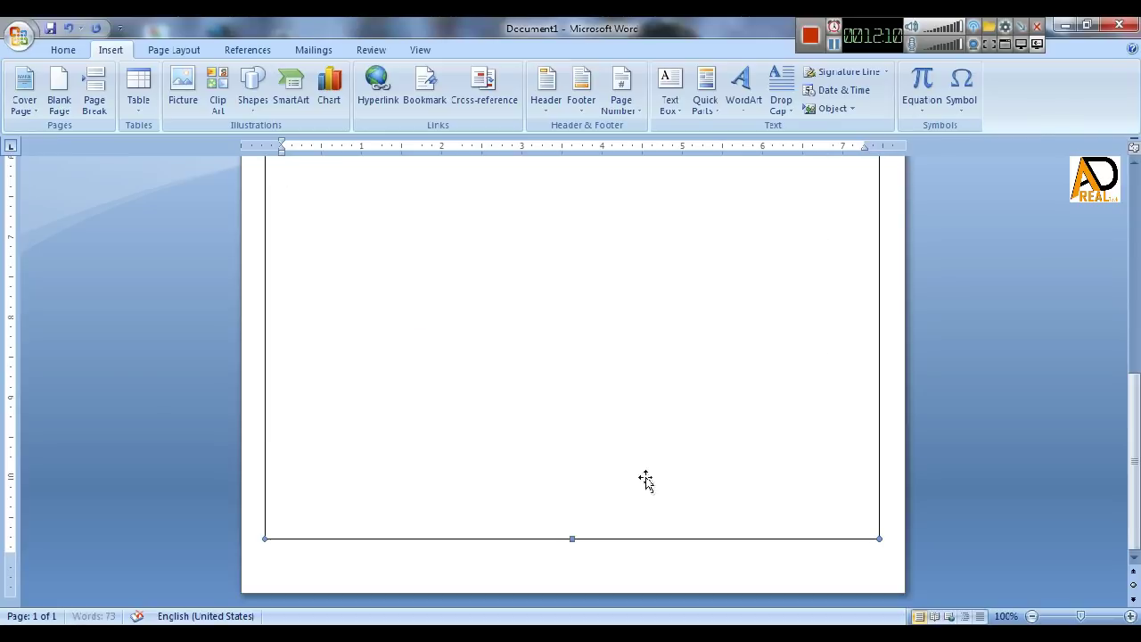
scroll(296, 432, "up", 5)
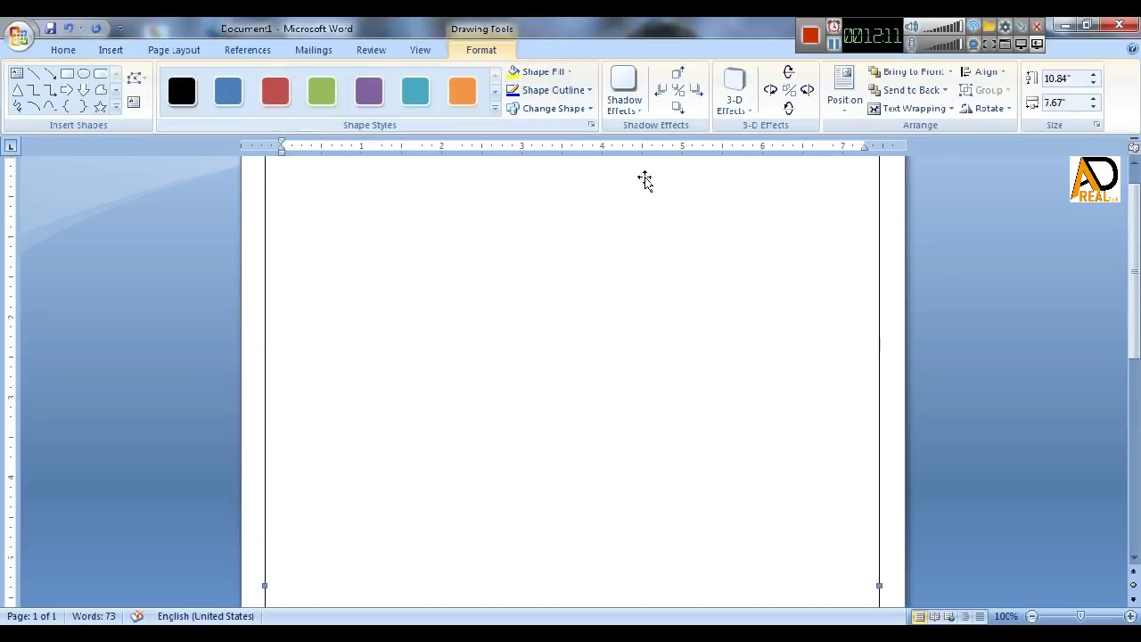
- Send the frame to back and set its wrapping to Behind Text
left_click(931, 89)
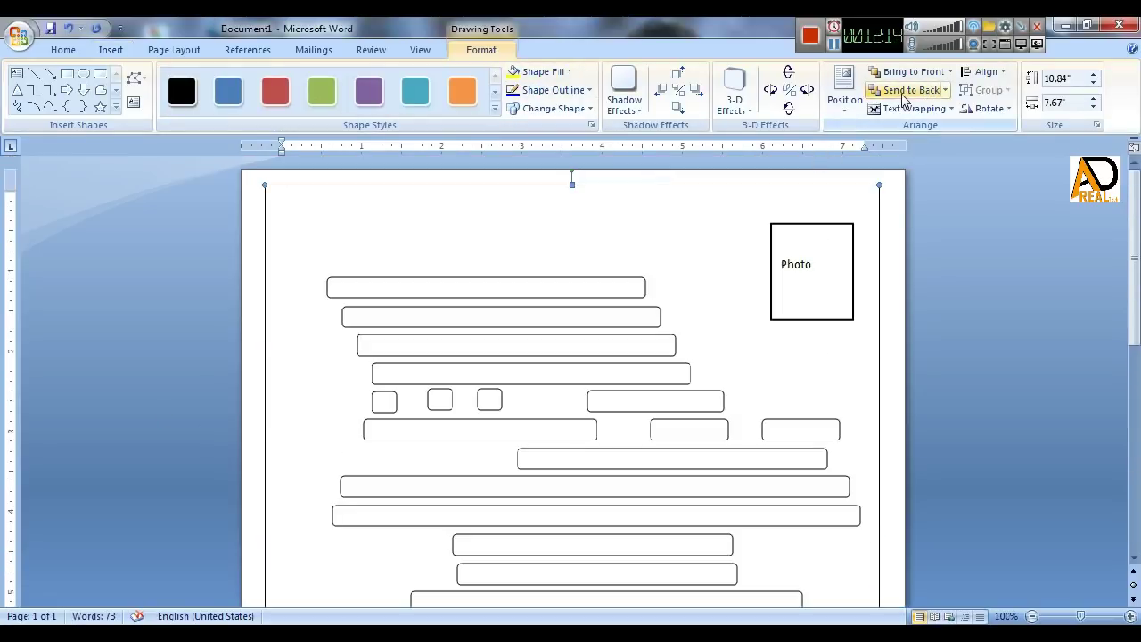
left_click(909, 107)
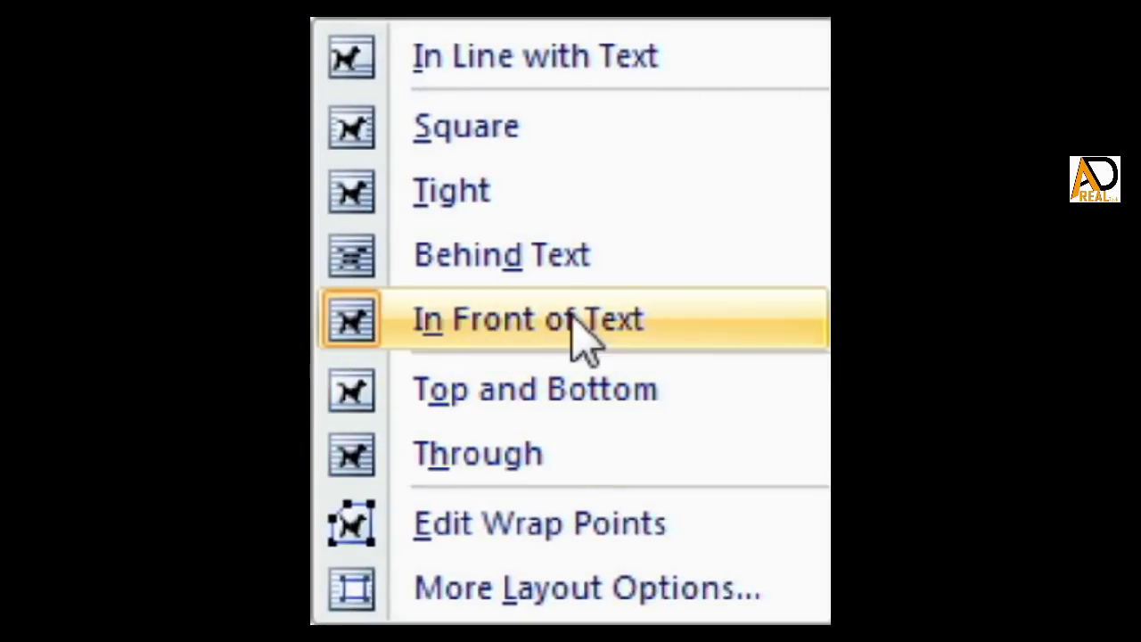
left_click(574, 319)
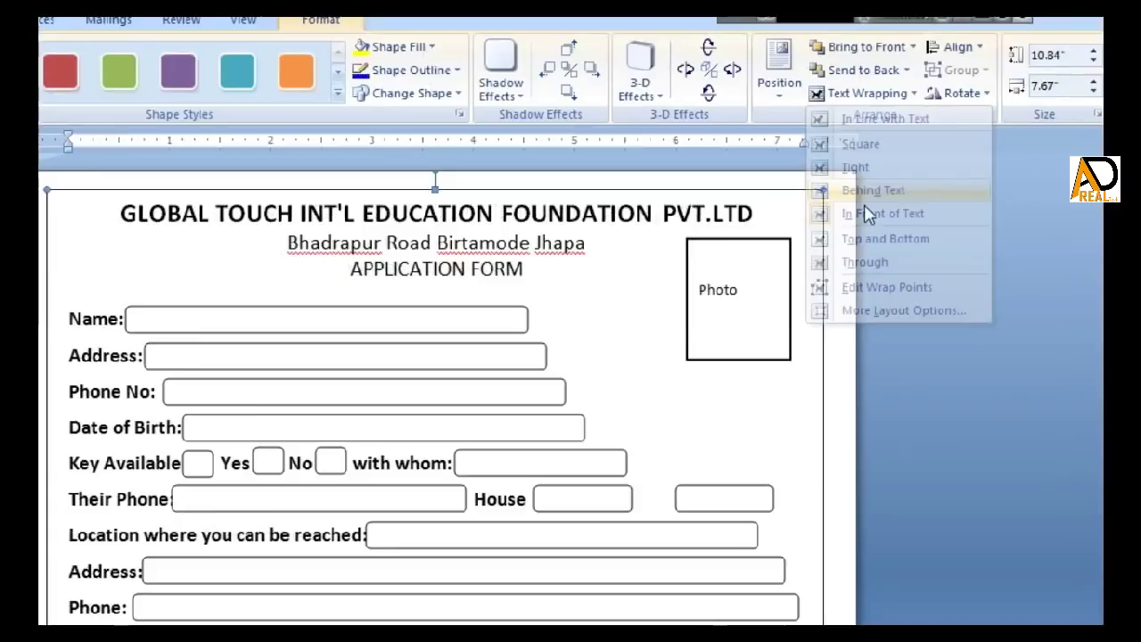
scroll(580, 334, "down", 4)
scroll(649, 405, "down", 4)
scroll(665, 476, "down", 1)
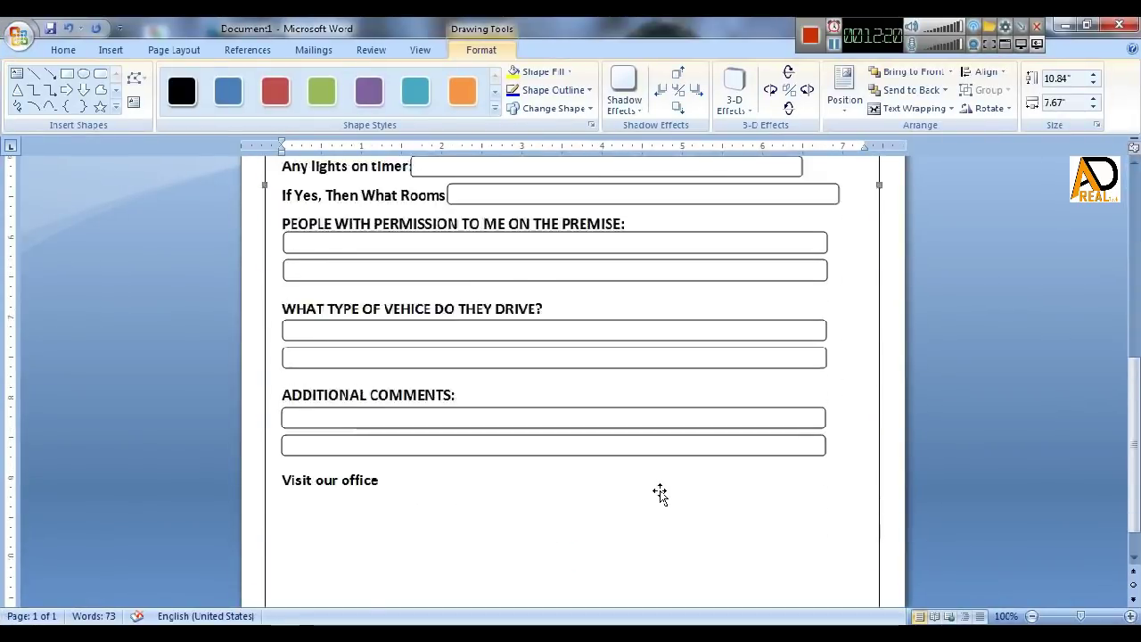
scroll(660, 494, "up", 6)
scroll(659, 494, "up", 3)
- Give the frame a 2¼ pt outline and extend its bottom edge lower
left_click(553, 90)
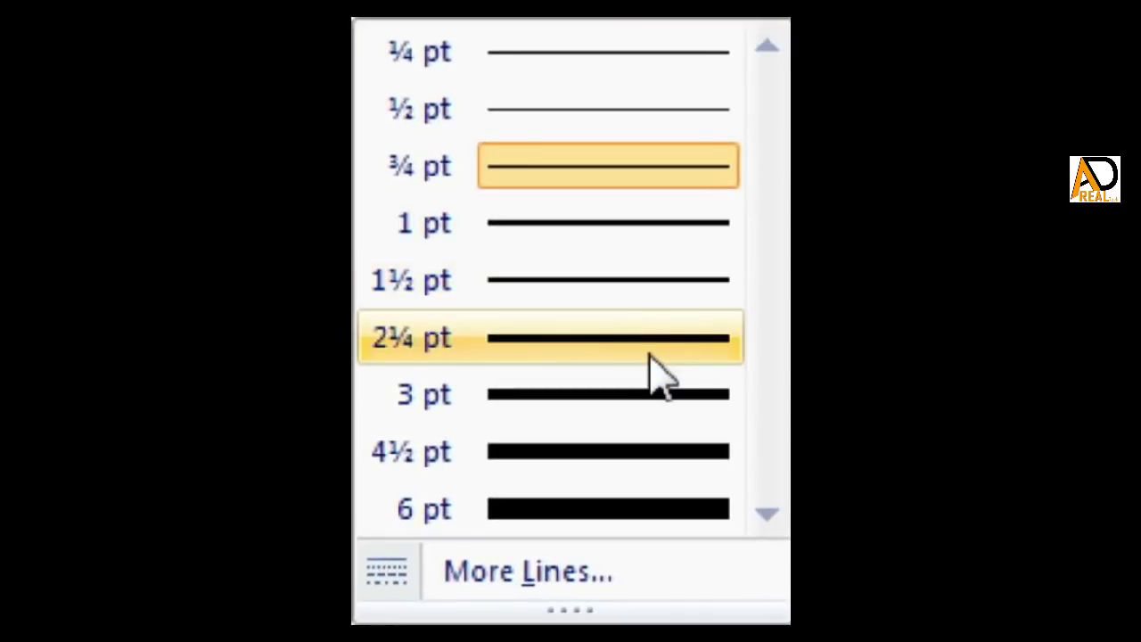
left_click(657, 365)
scroll(672, 458, "down", 10)
scroll(585, 460, "down", 3)
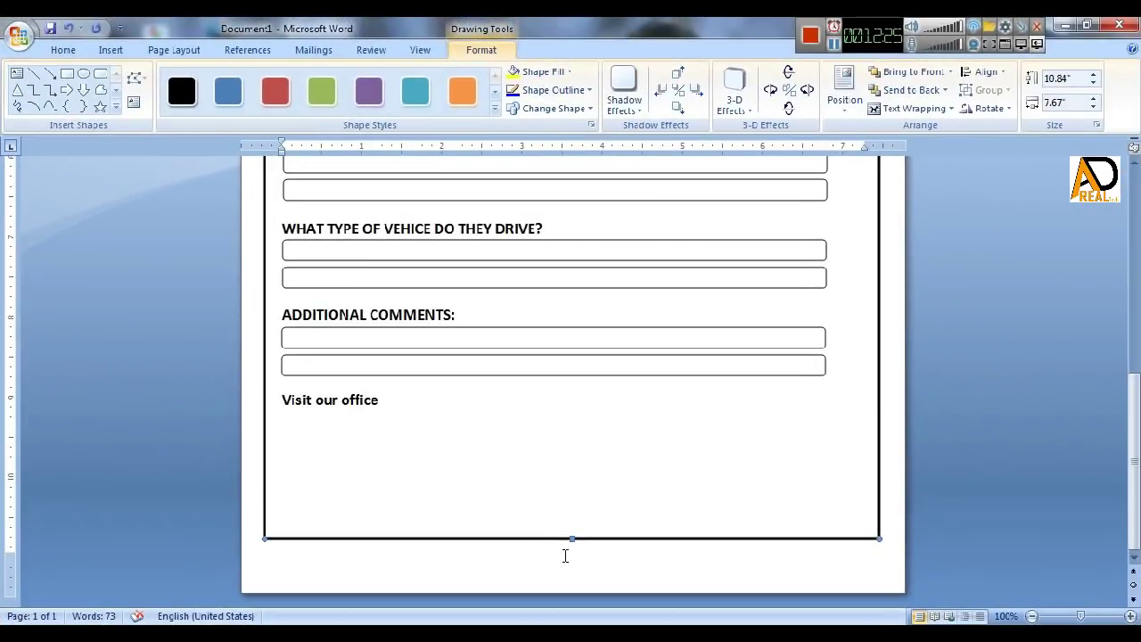
left_click_drag(573, 540, 573, 554)
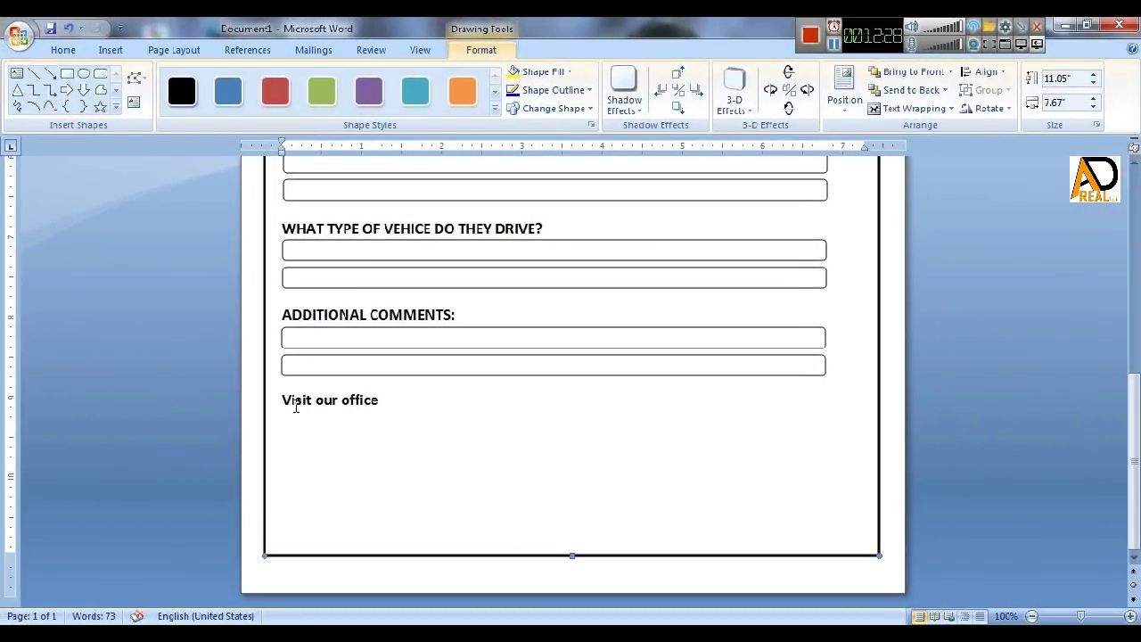
- Centre 'Visit our office:', add space after, and type 'Global touch Int'l education foundation pvt.ltd'
left_click(296, 406)
left_click(386, 103)
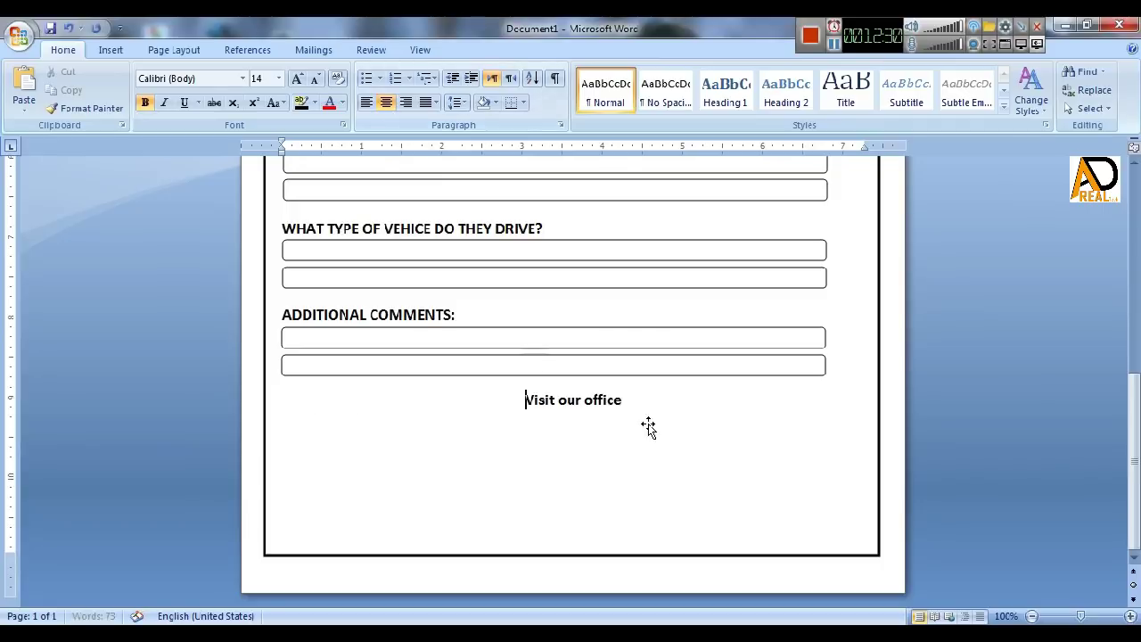
type(":")
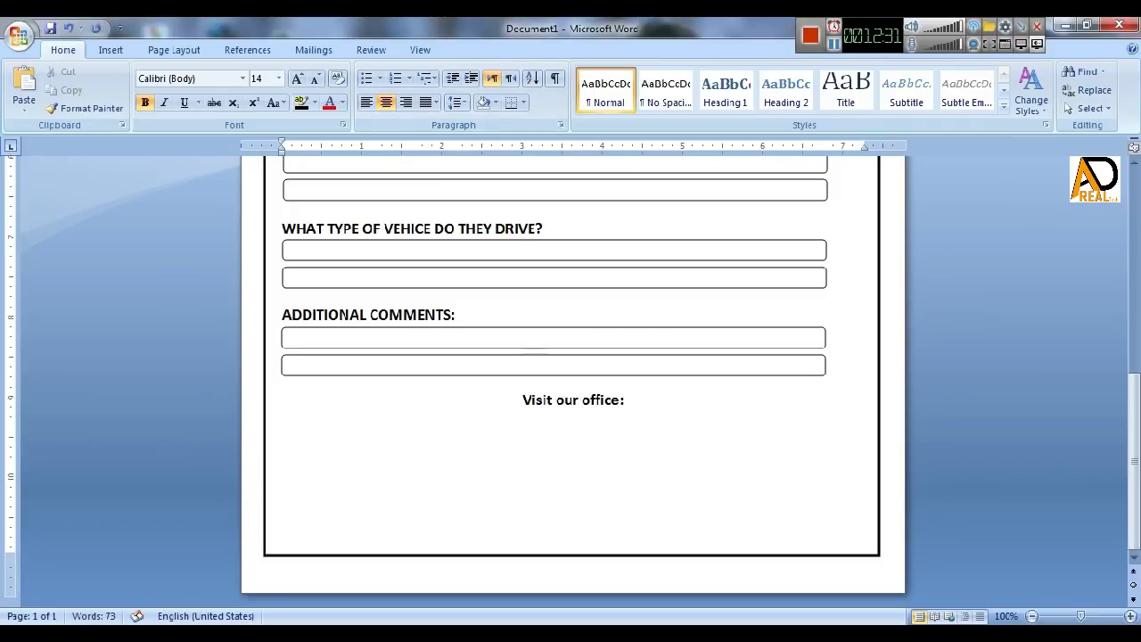
key("Return")
left_click(456, 102)
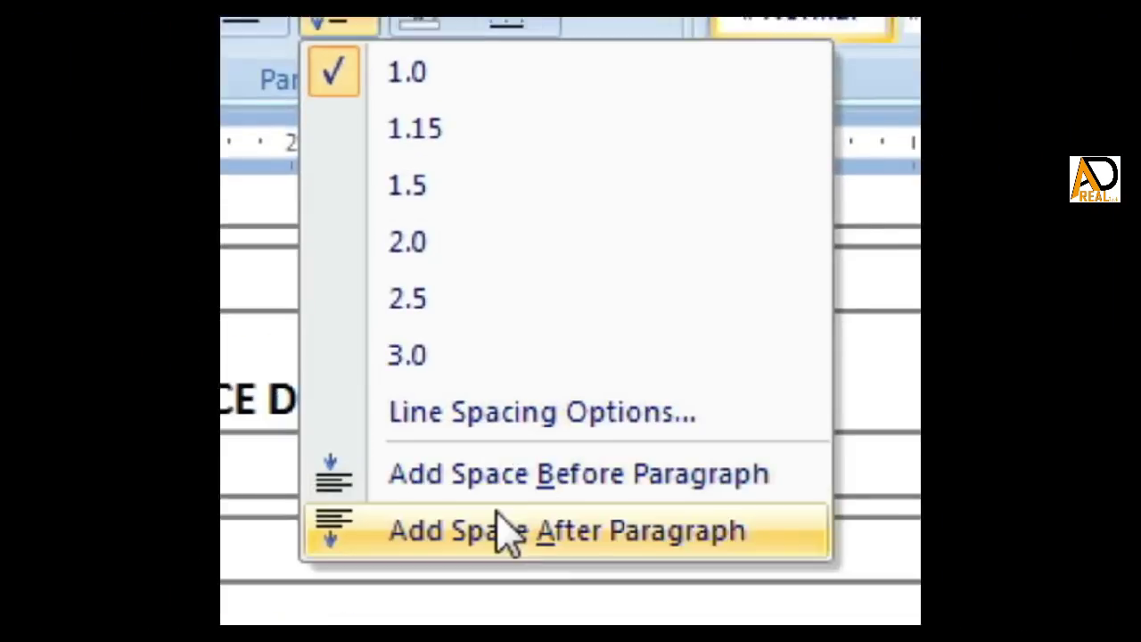
left_click(504, 407)
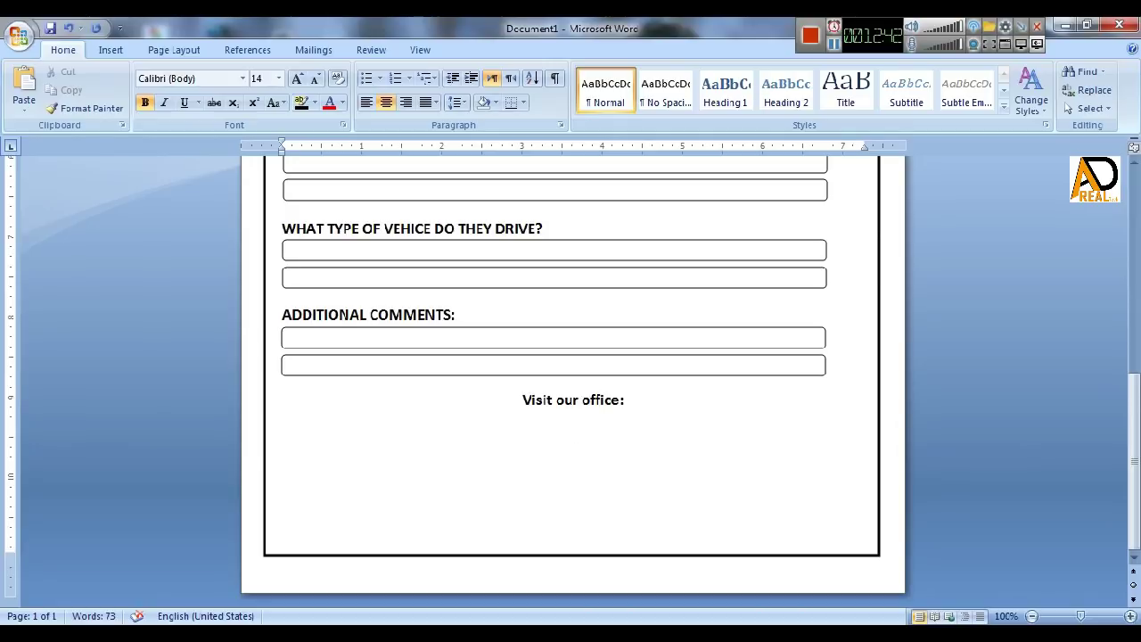
type("Global tou")
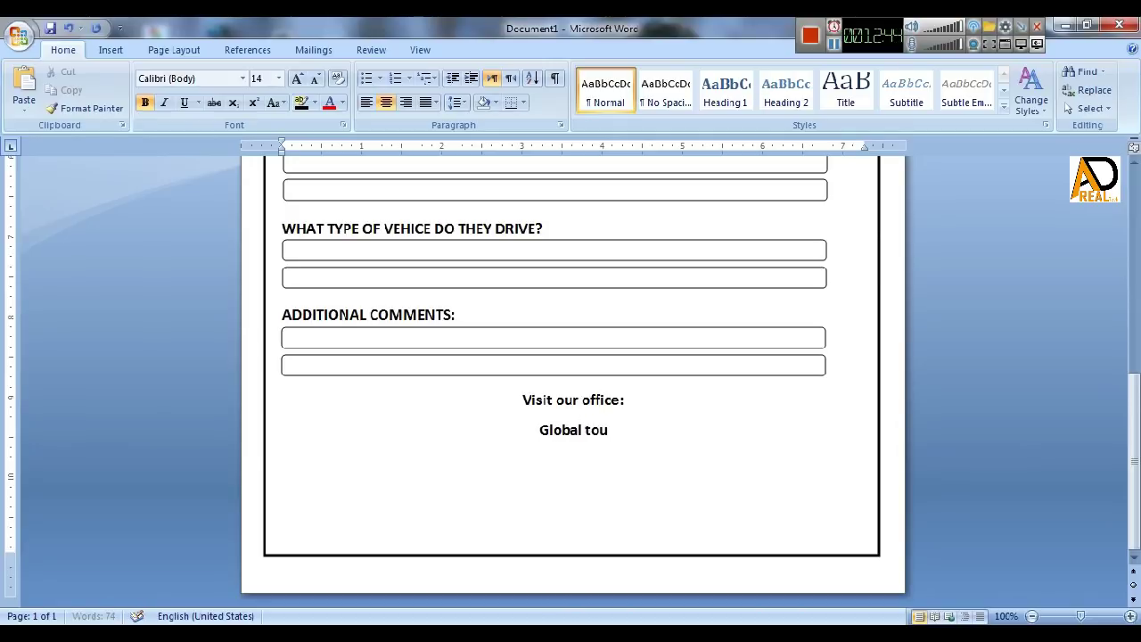
type("ch Int'l")
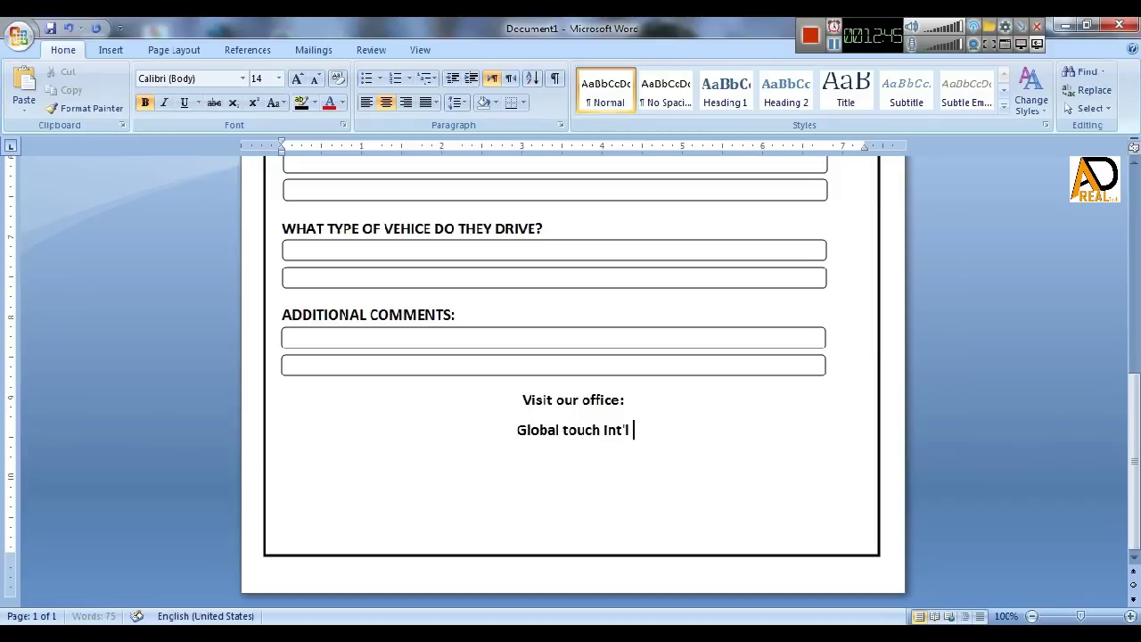
type(" educatio")
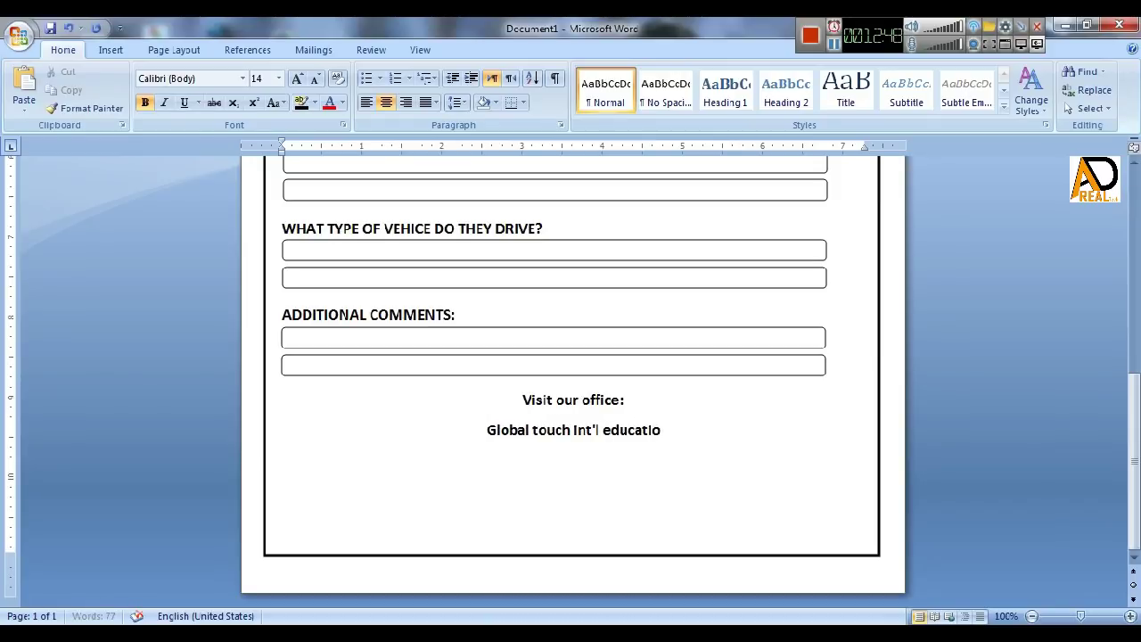
type("n foundati")
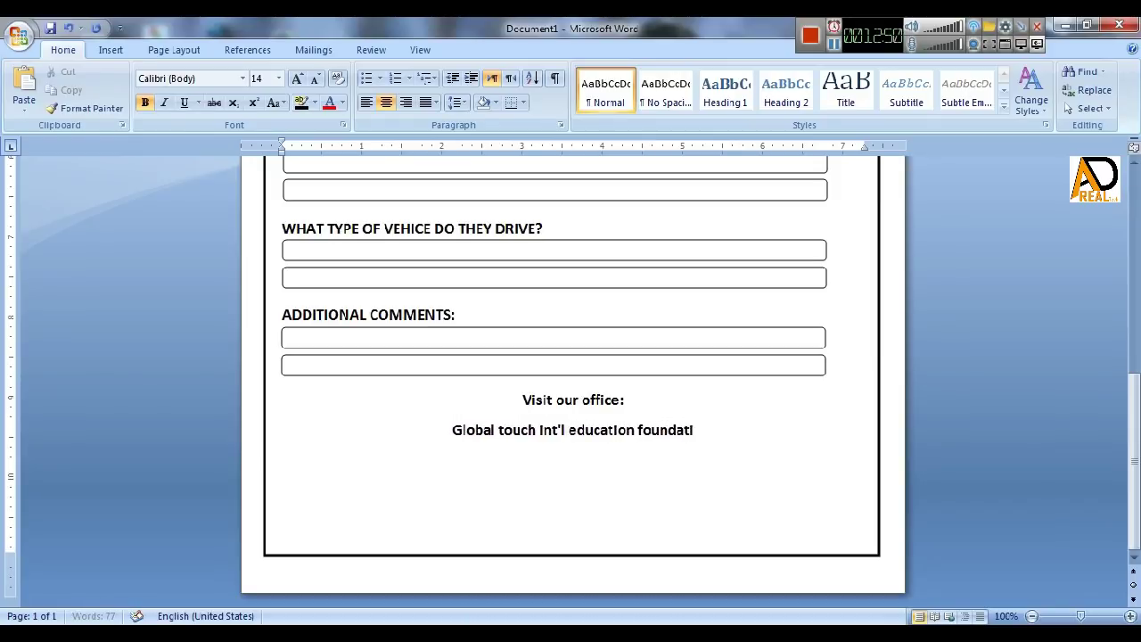
type("on pvt.")
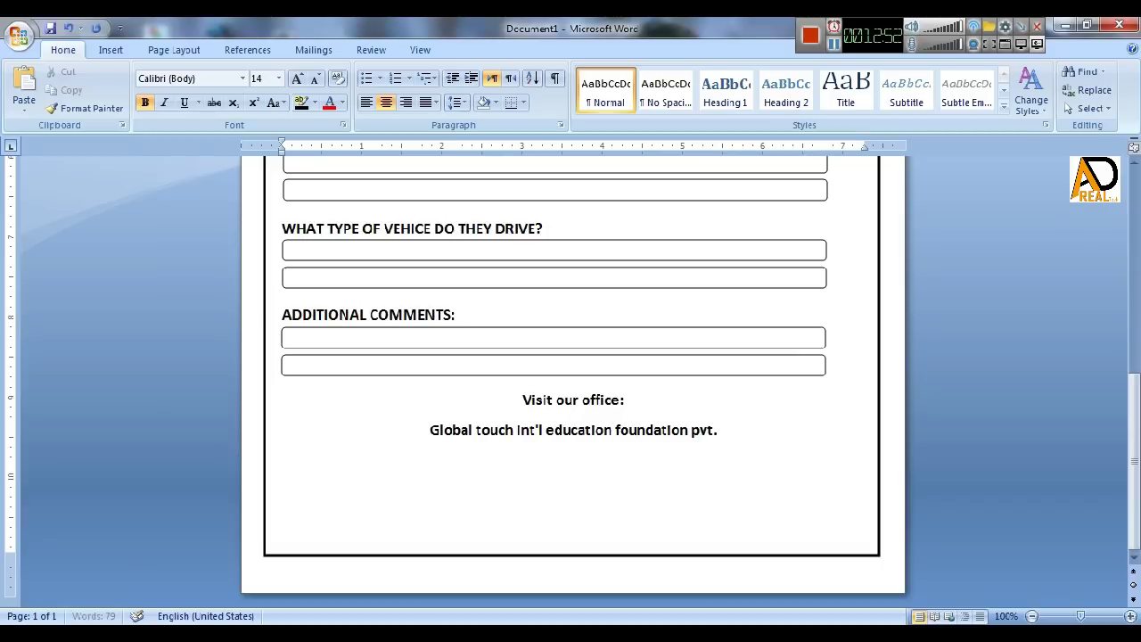
type("ltd")
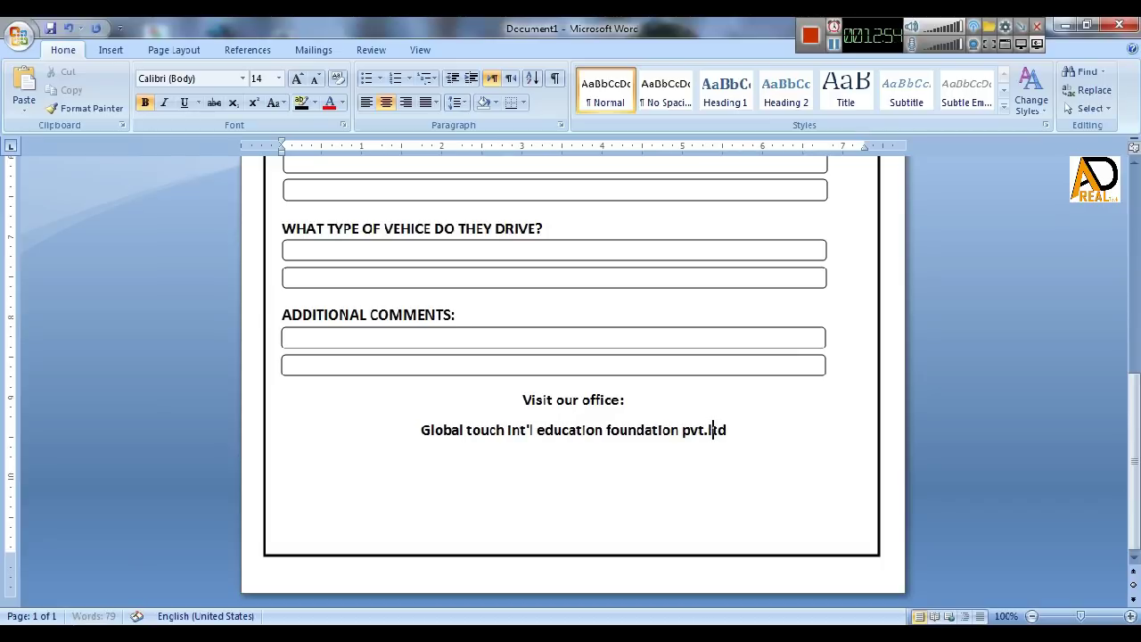
- Change the company name line to UPPERCASE, then select it with the heading for spacing
left_click_drag(421, 430, 728, 428)
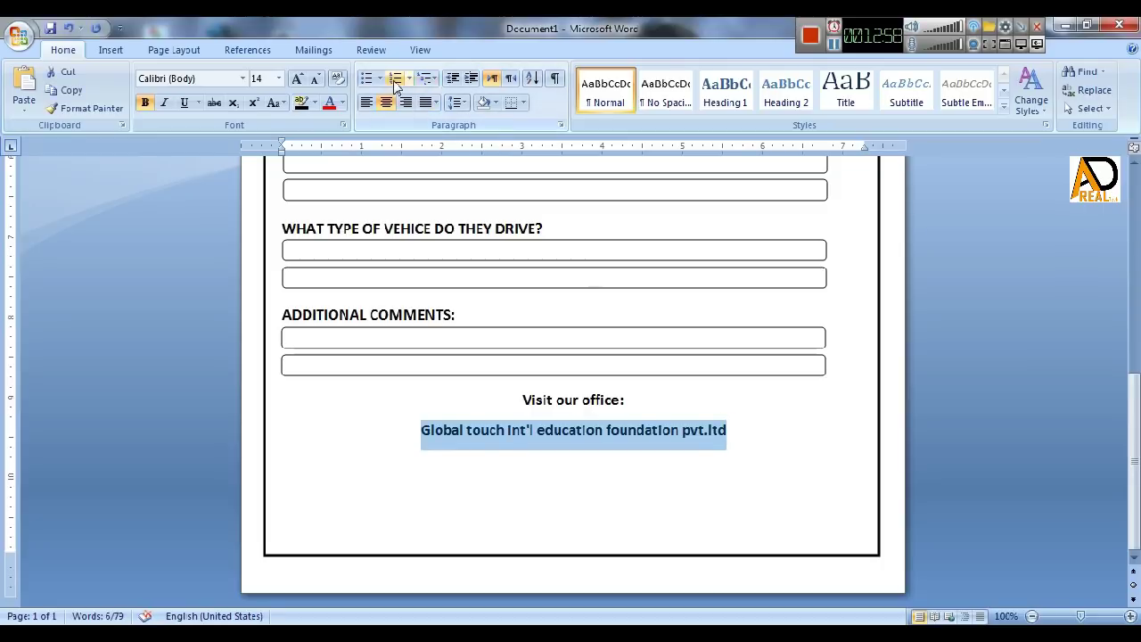
left_click(274, 103)
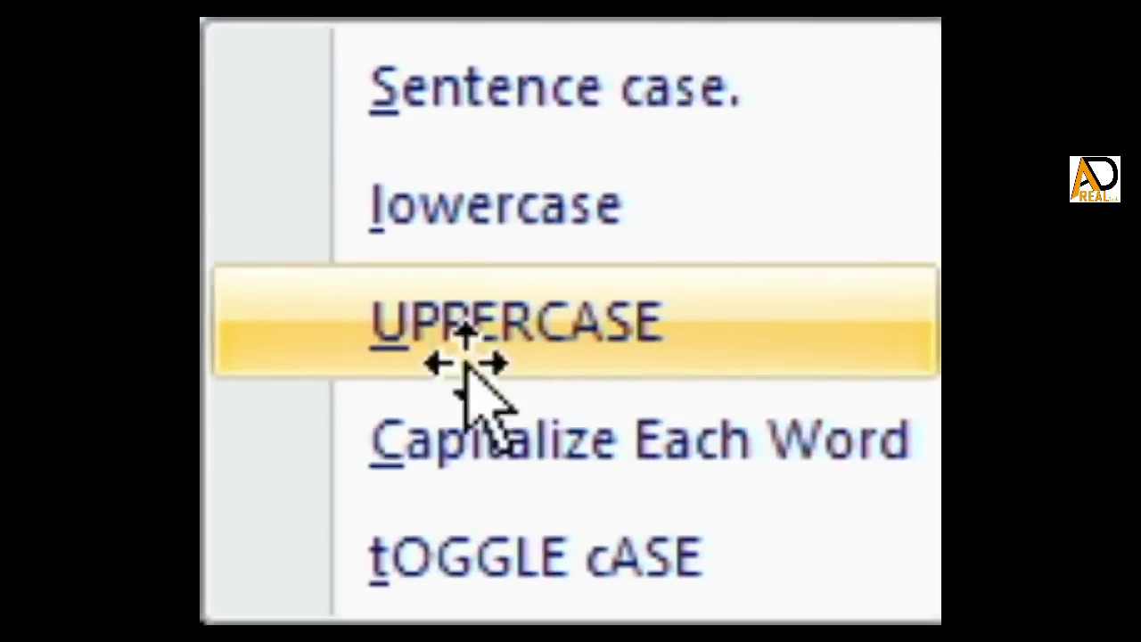
left_click(465, 366)
left_click(771, 432)
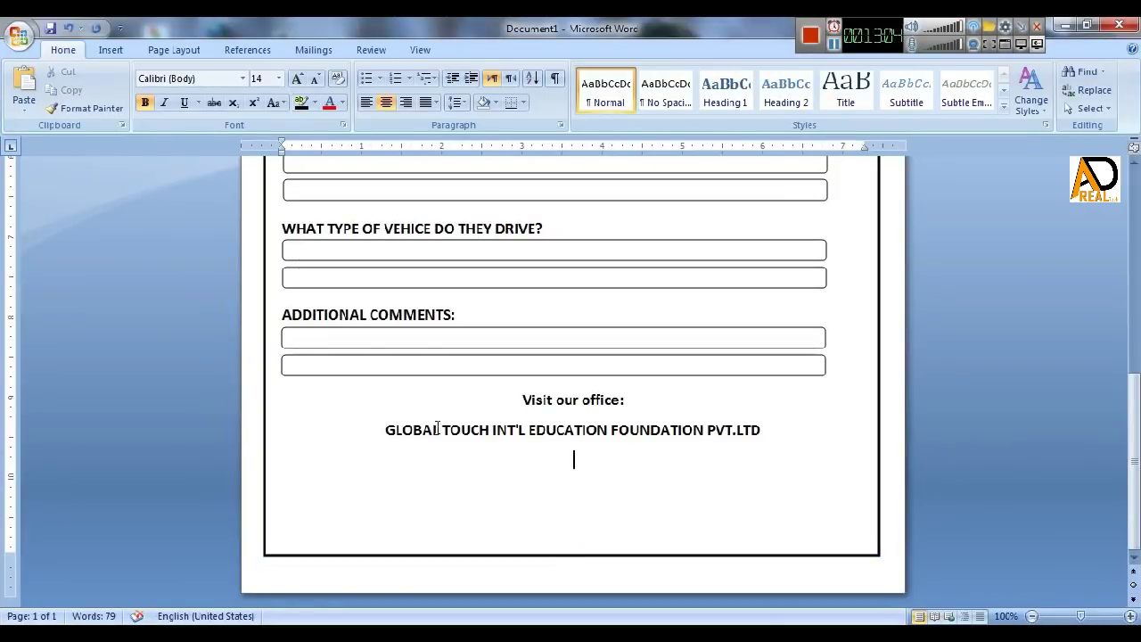
left_click_drag(511, 403, 766, 433)
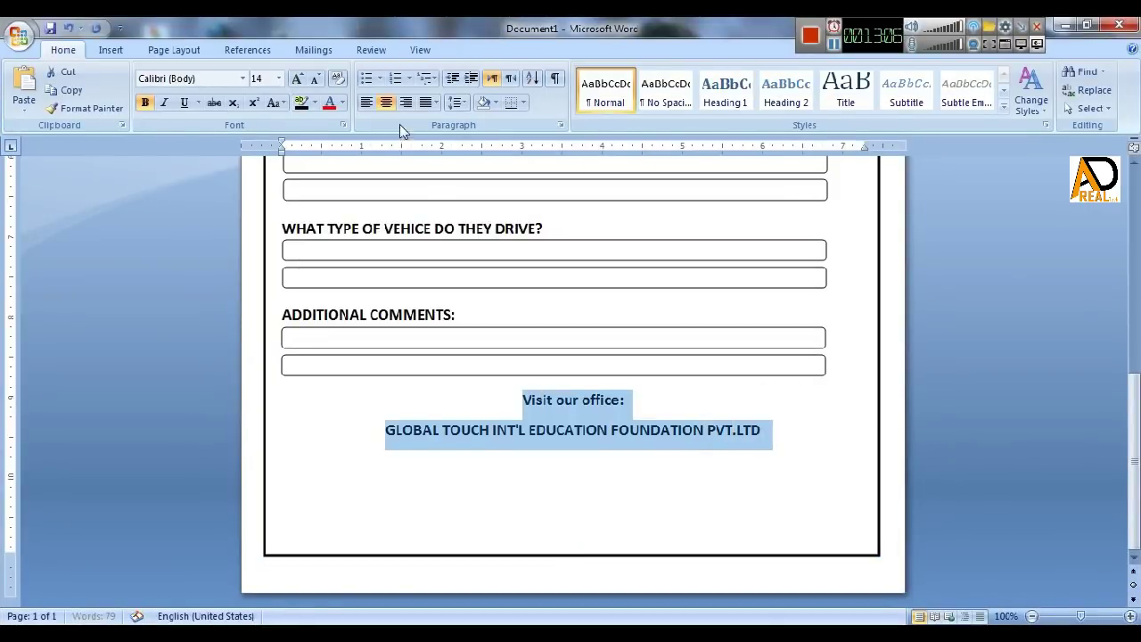
left_click(455, 103)
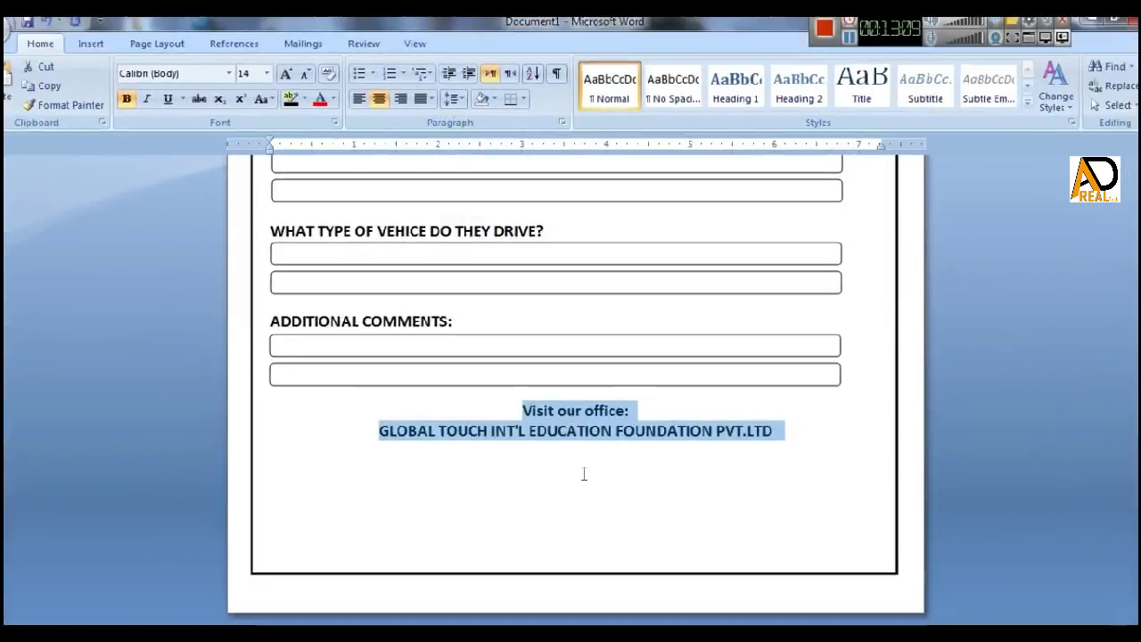
- Remove the paragraph gap and add the office address with contact and cell numbers
left_click(584, 473)
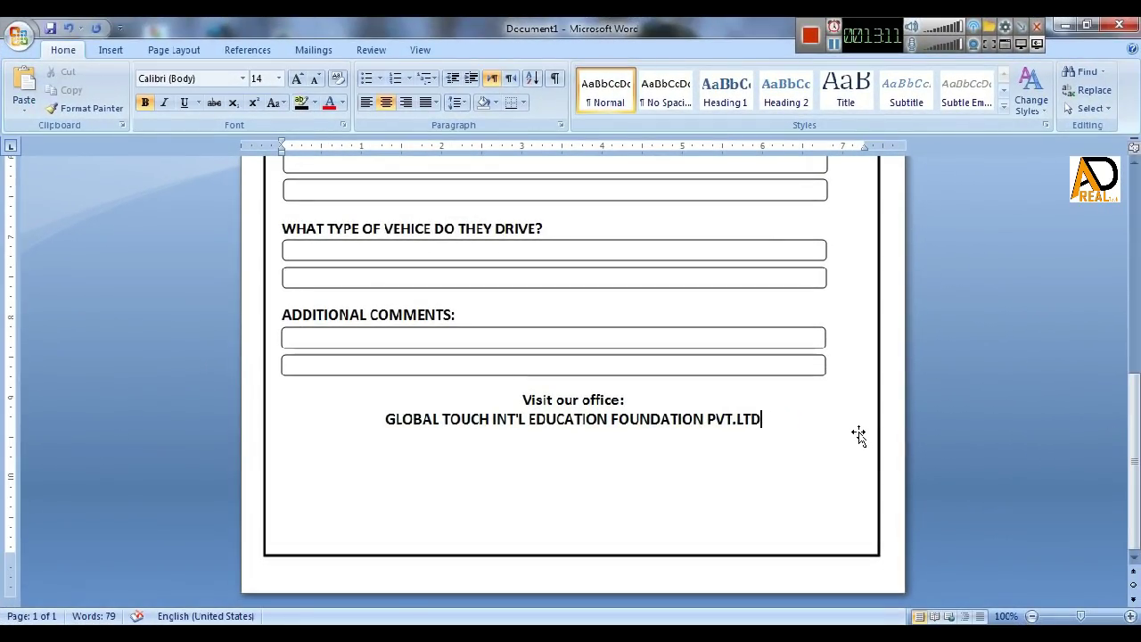
key("Return")
type("Bhadra")
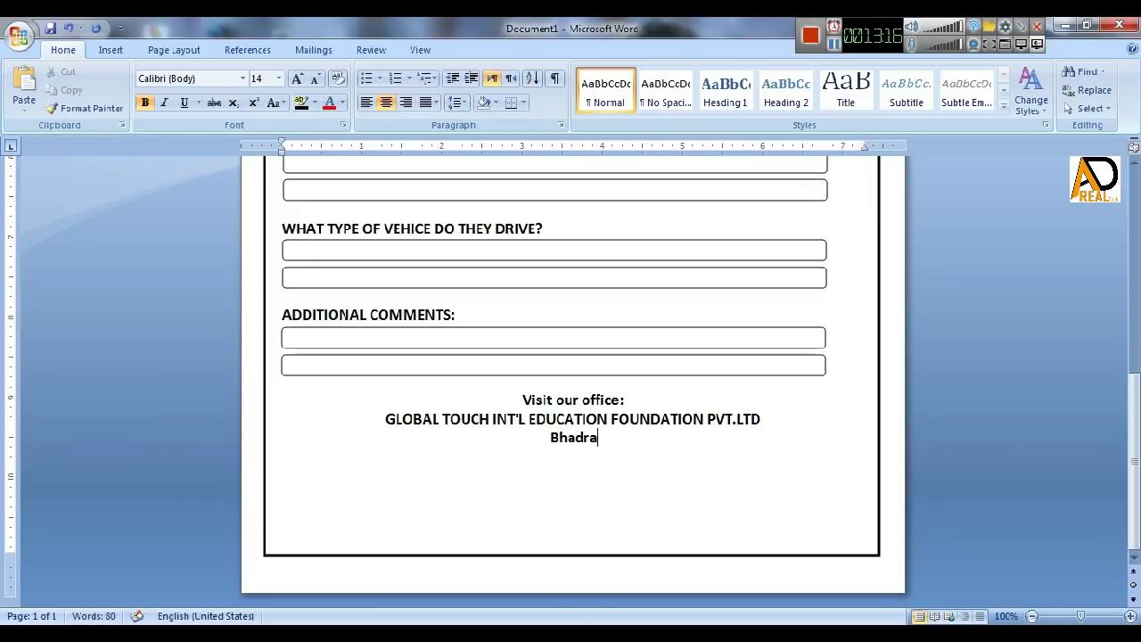
type("pur")
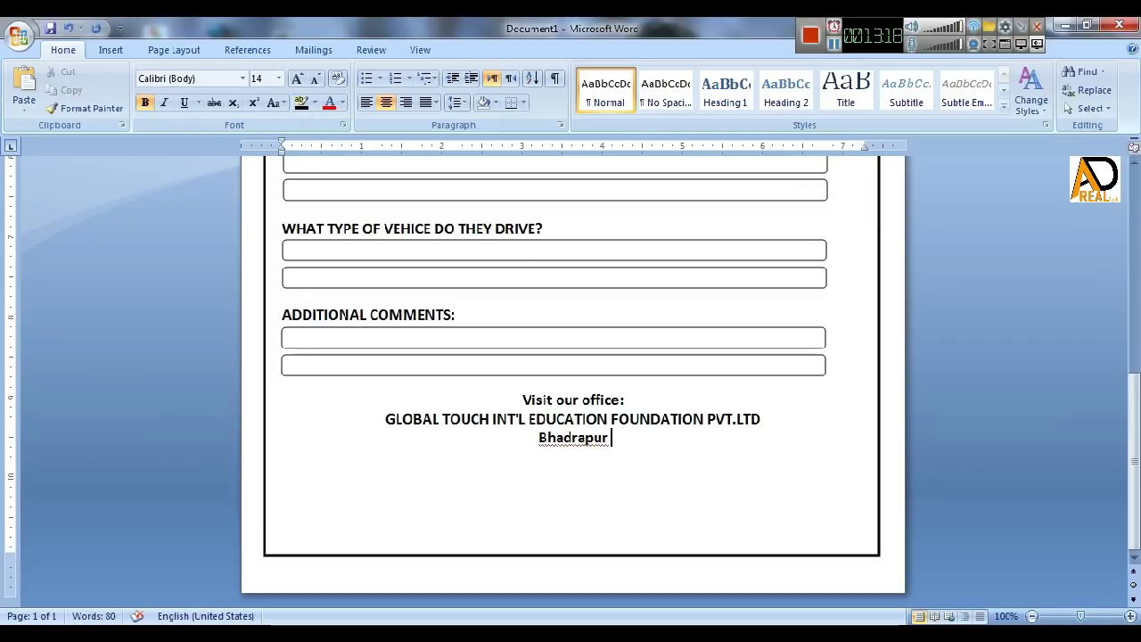
type(" Road B")
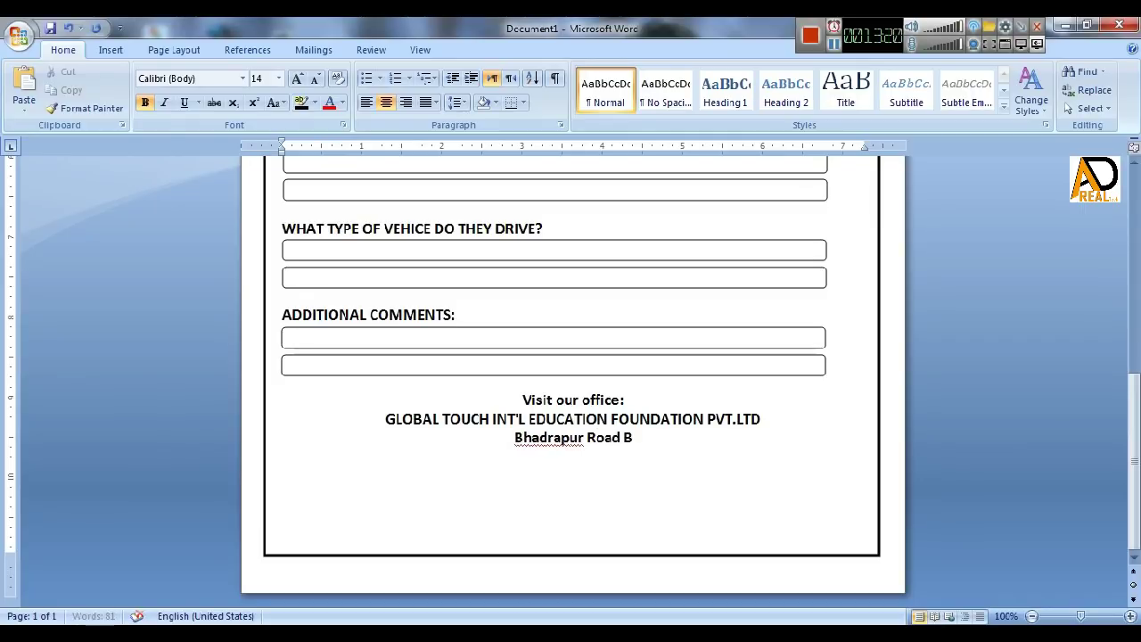
type("irtamode ")
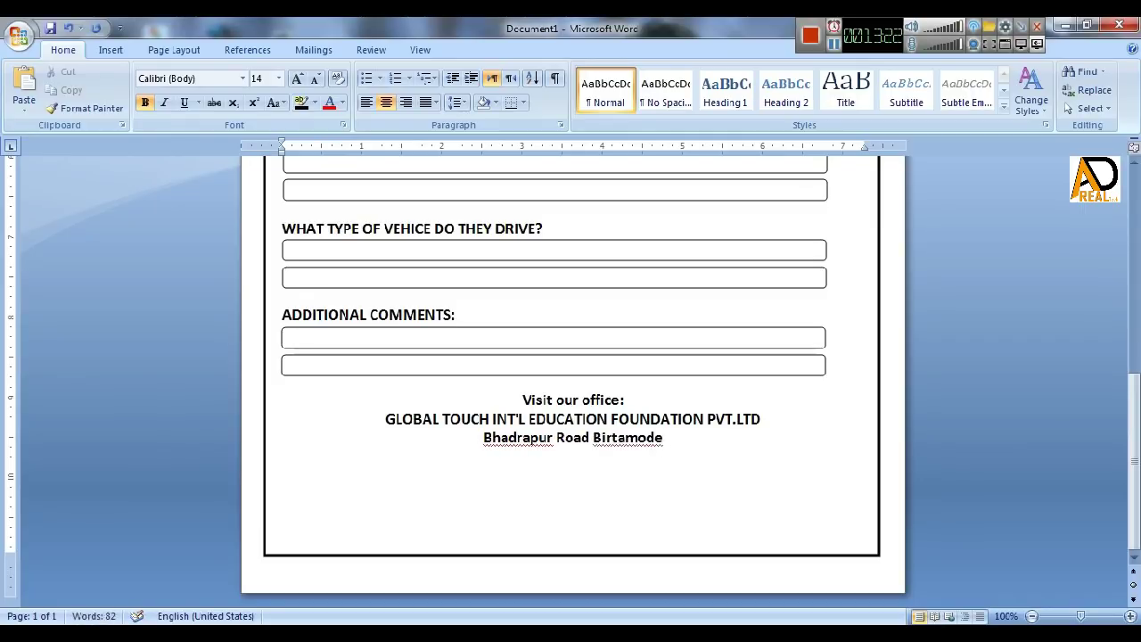
type("Jhapa Conta")
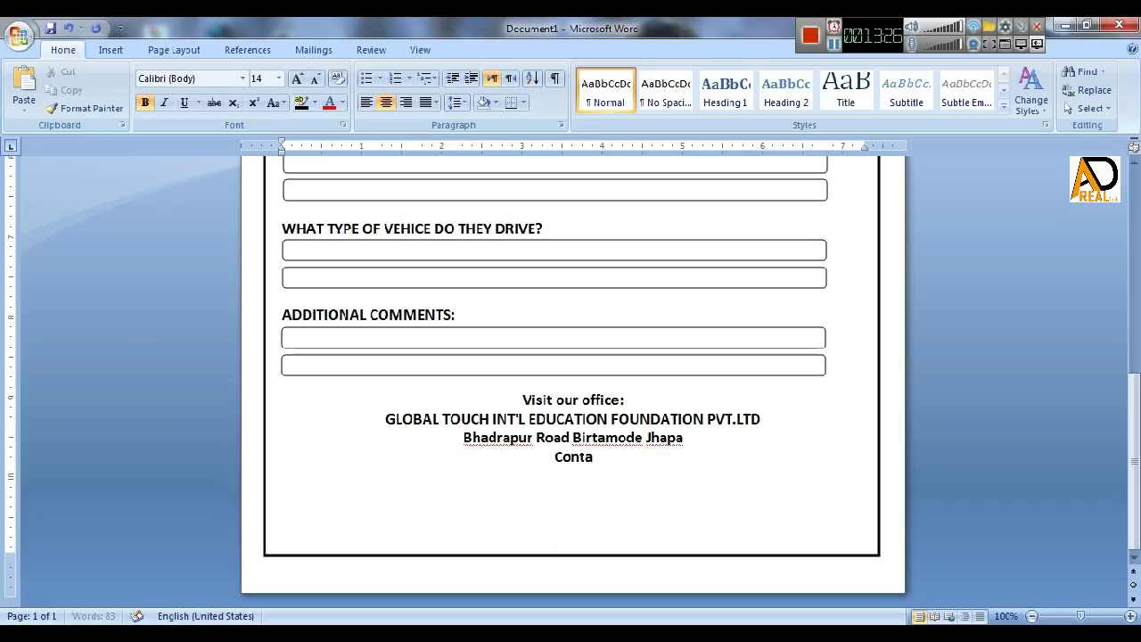
type("ct no")
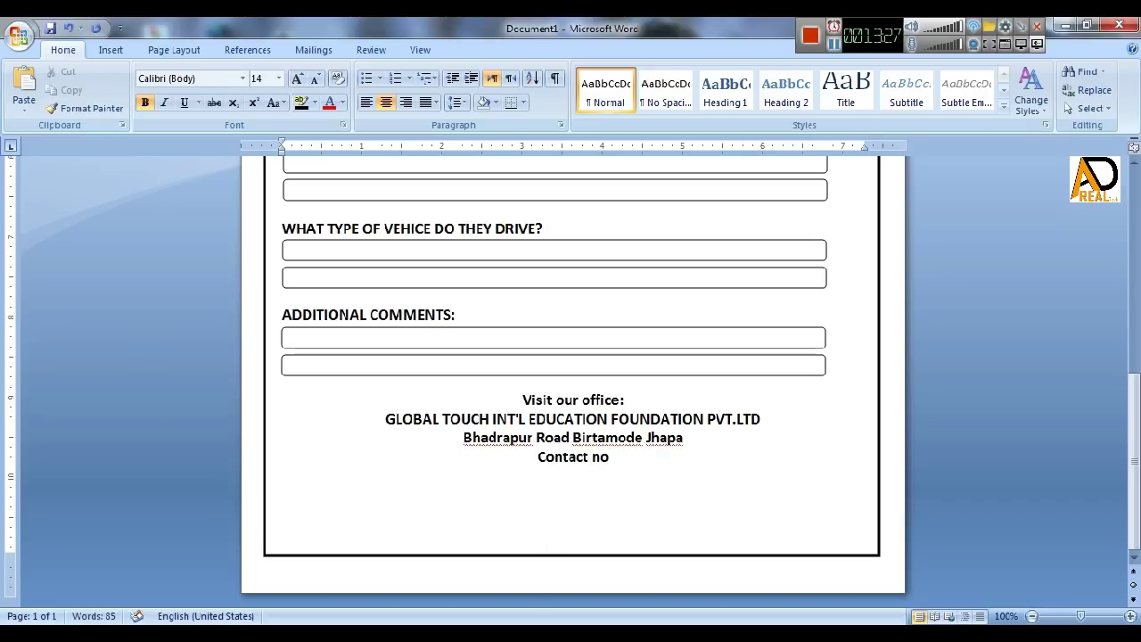
key("BackSpace")
key("BackSpace")
type("No")
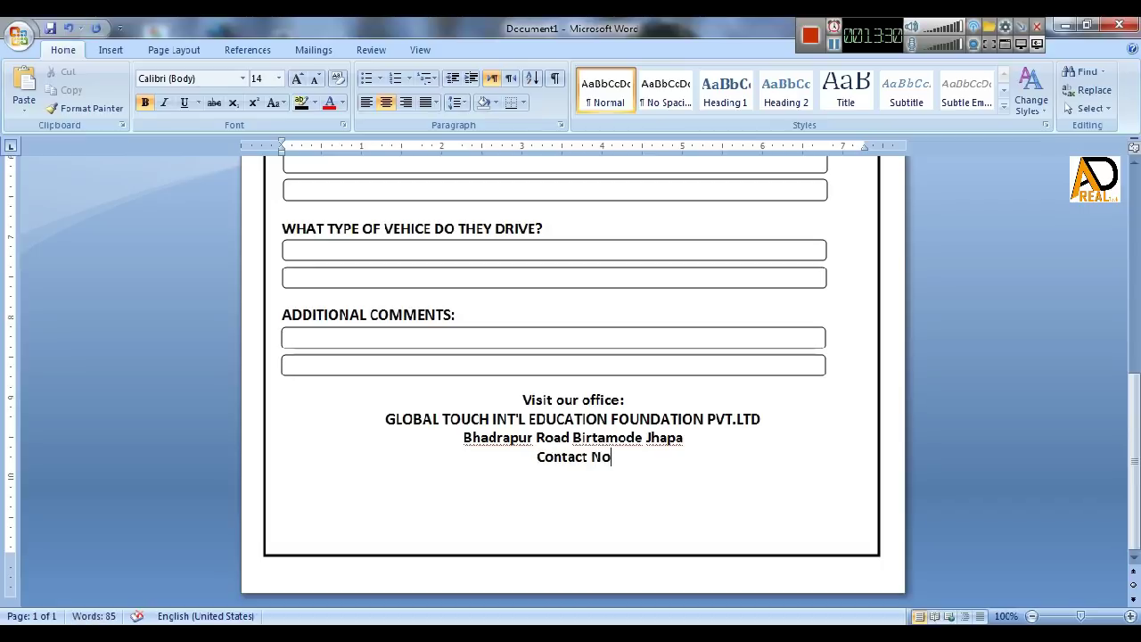
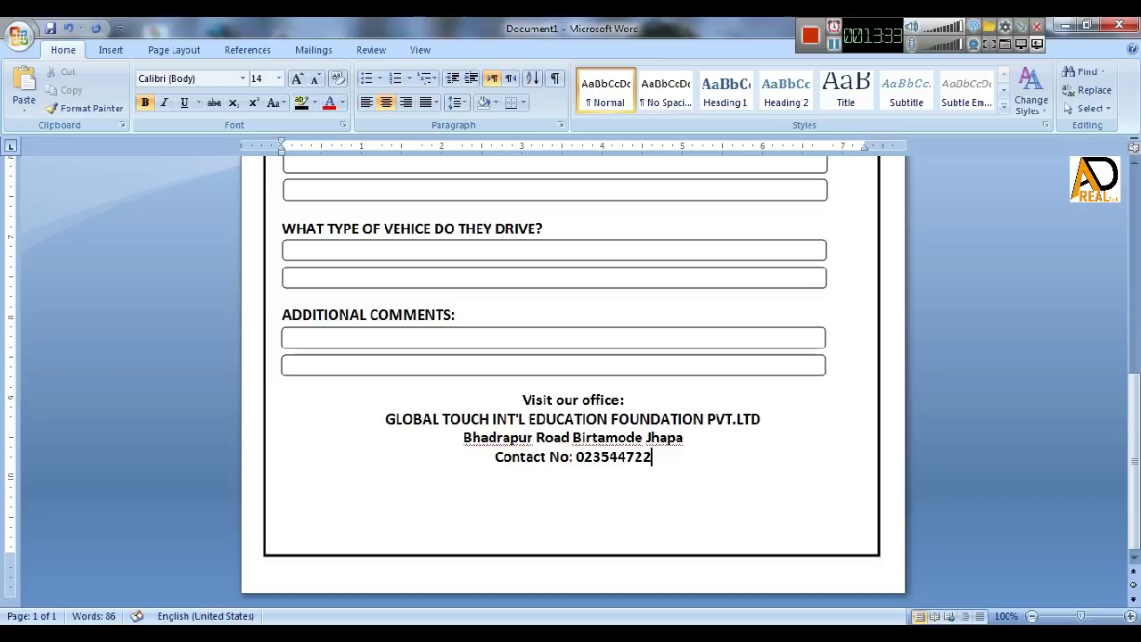
type("Cell")
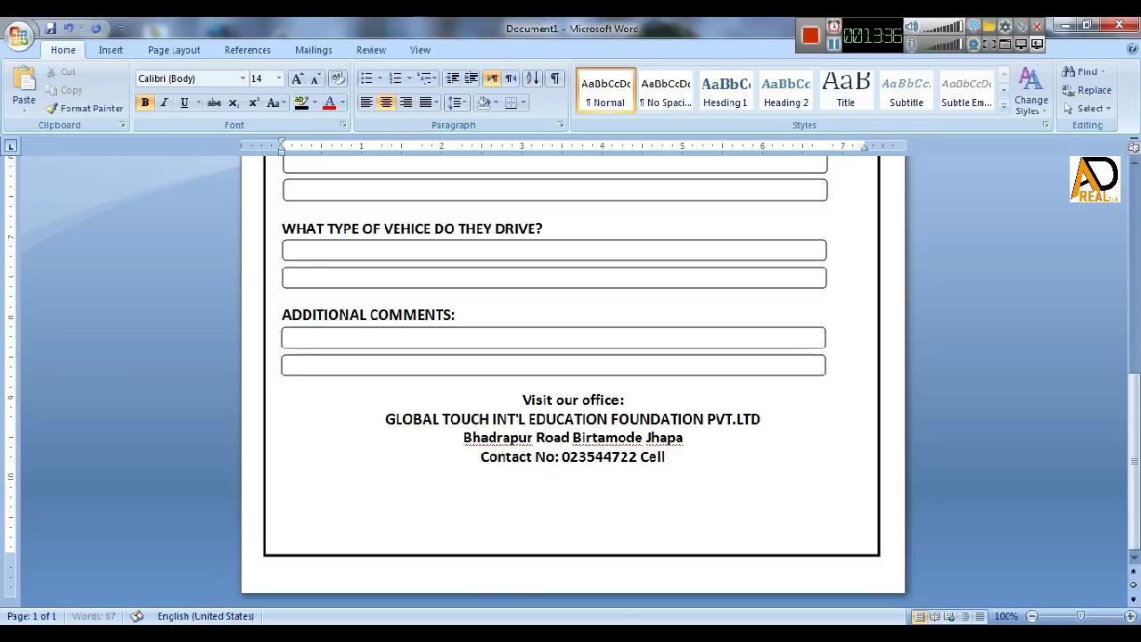
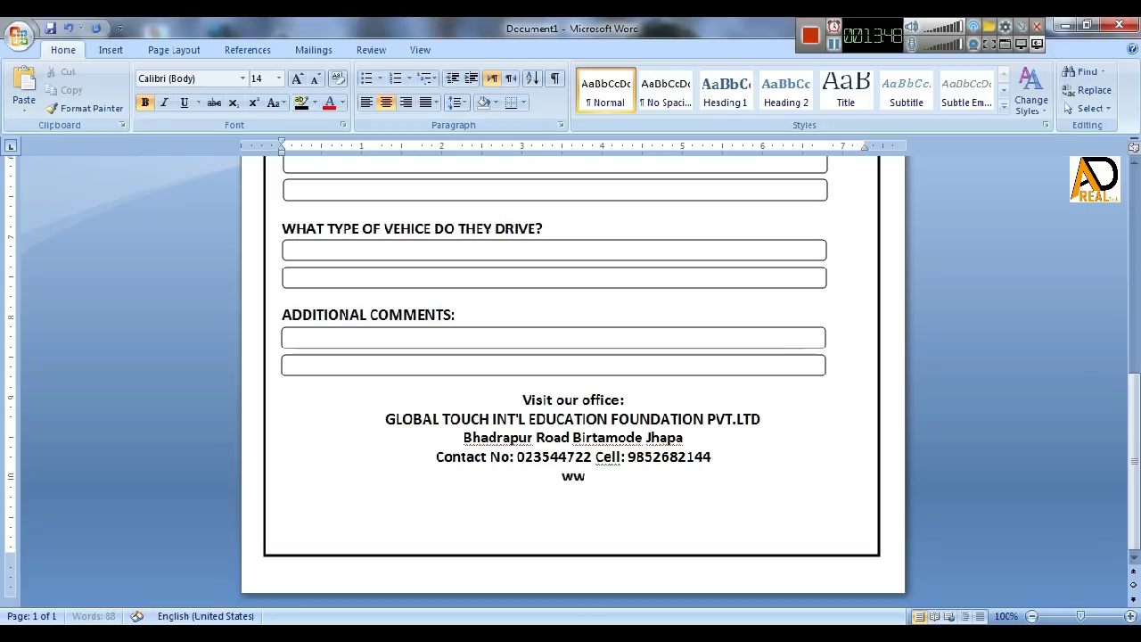
- Type the foundation's Facebook page address line, fixing the typos
type("w.faceb")
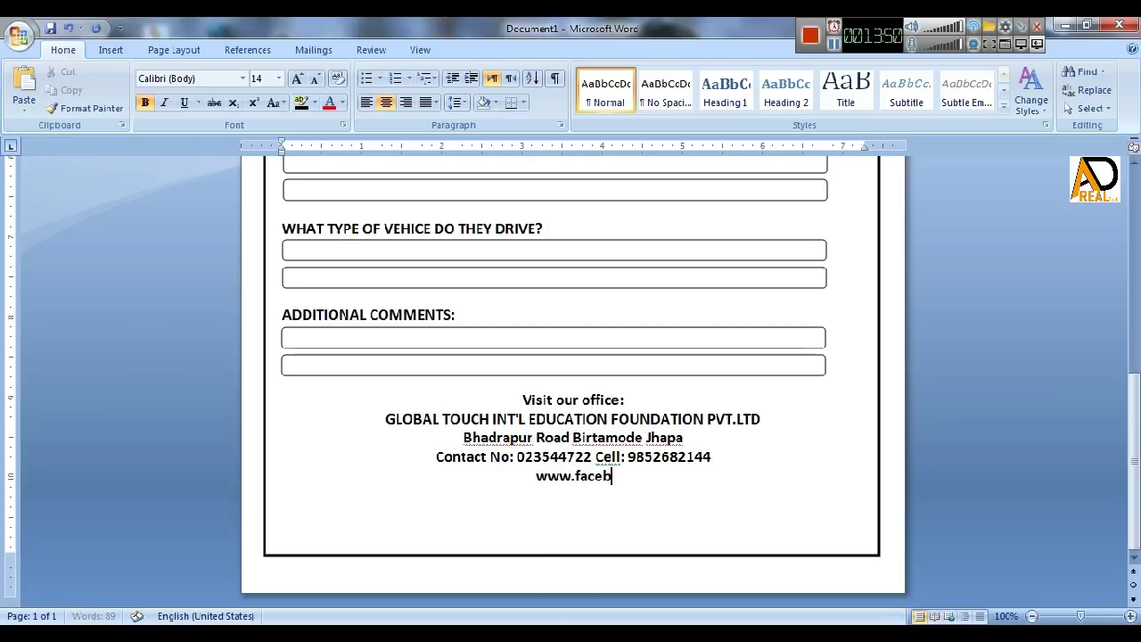
type("ook.com")
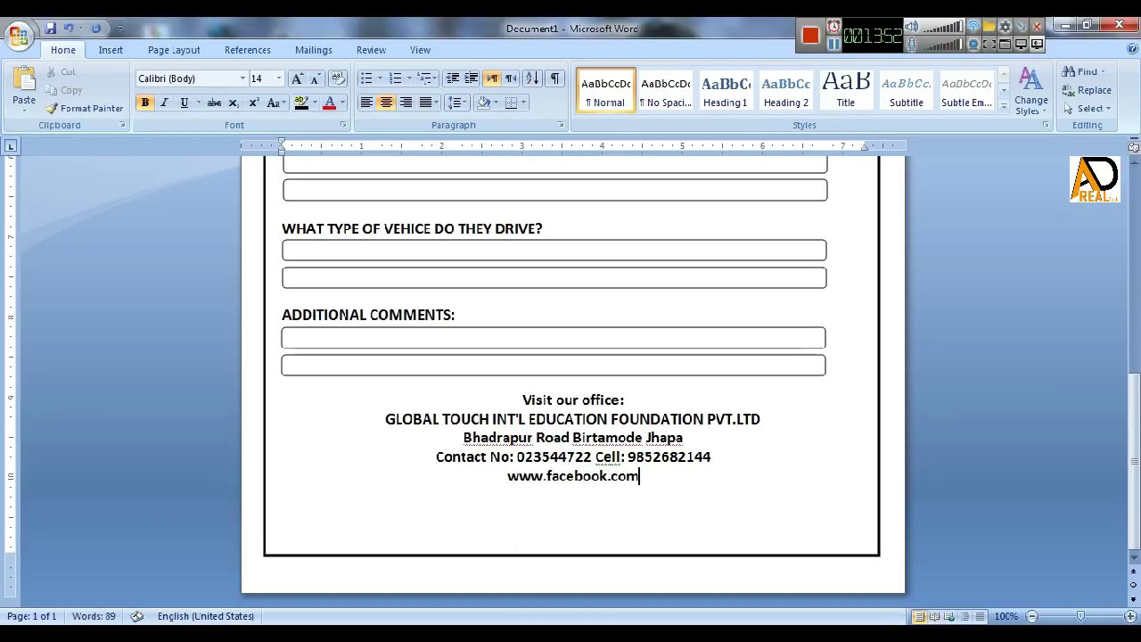
type(": ")
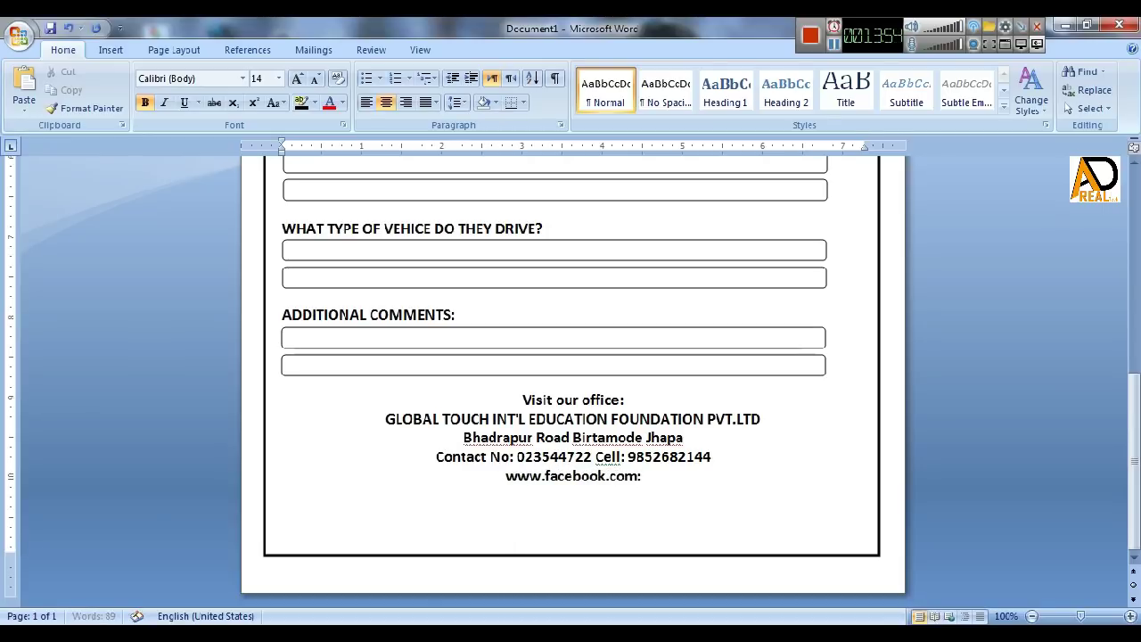
type("gloab")
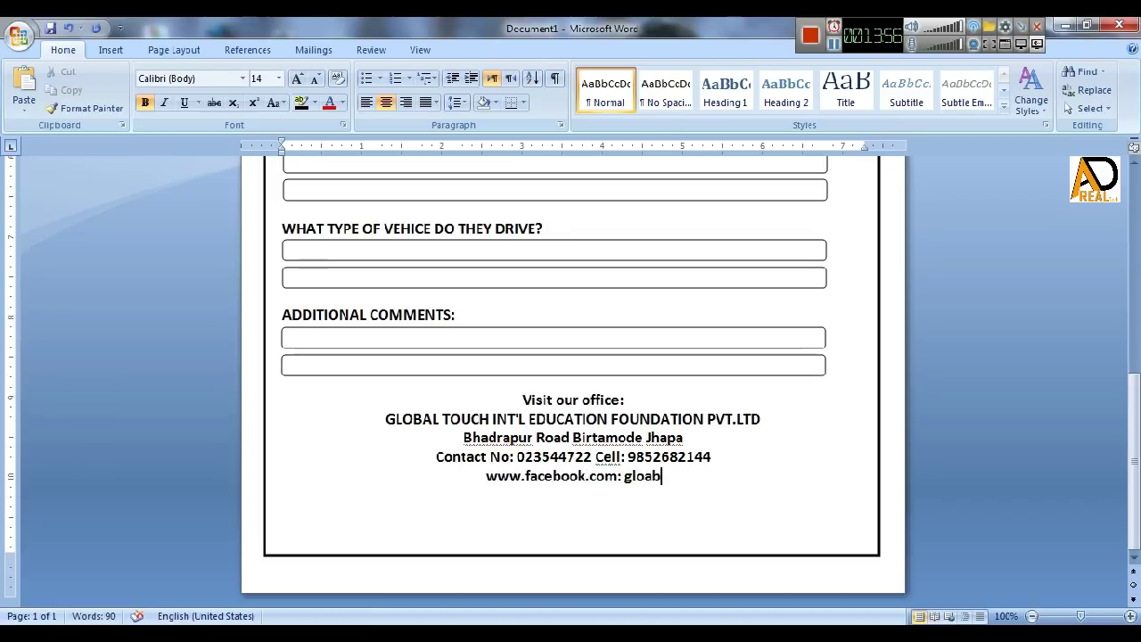
key("BackSpace")
key("BackSpace")
type("bla")
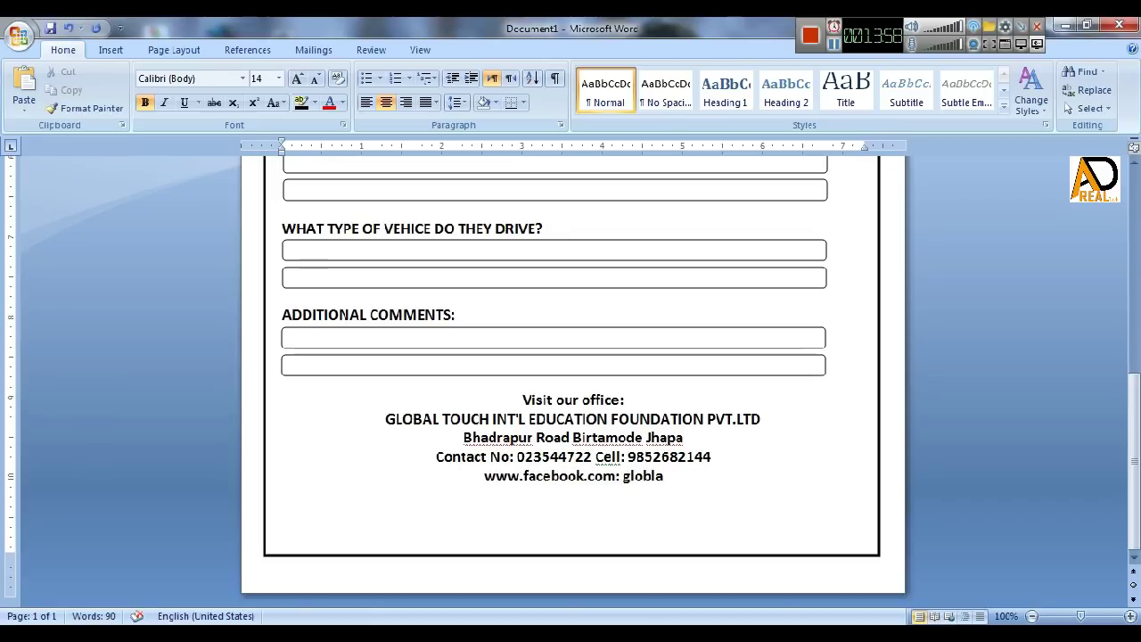
key("BackSpace")
key("BackSpace")
type("al t")
key("BackSpace")
key("BackSpace")
type("touch")
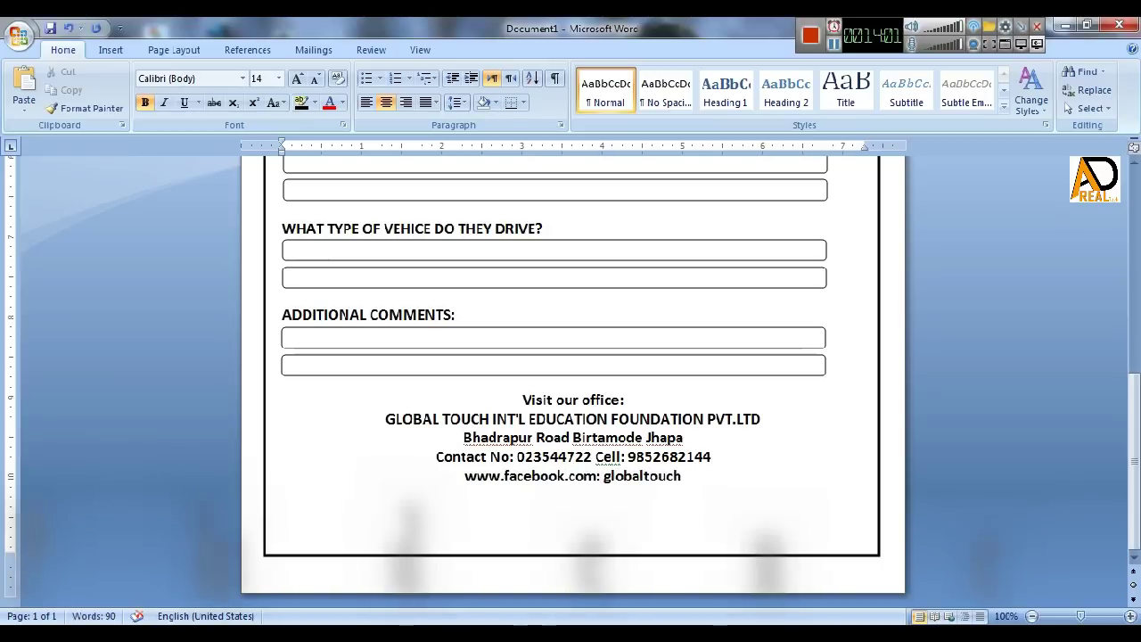
type("educ")
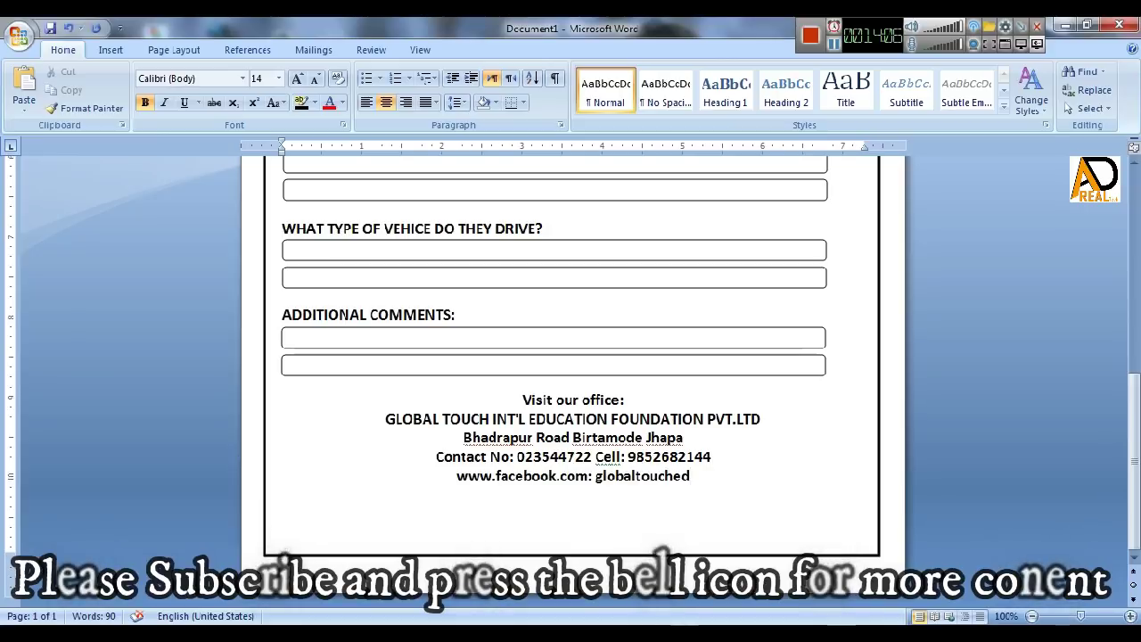
key("BackSpace")
- Add a centred email line with the office e-mail address
key("Return")
type("email")
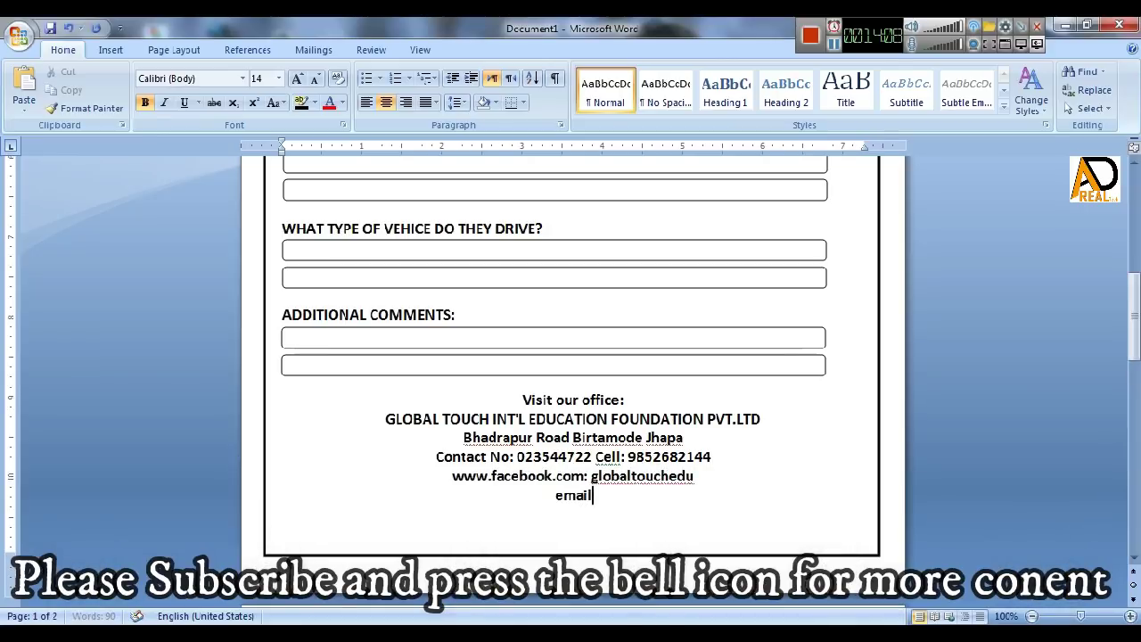
type(".")
key("BackSpace")
type(":")
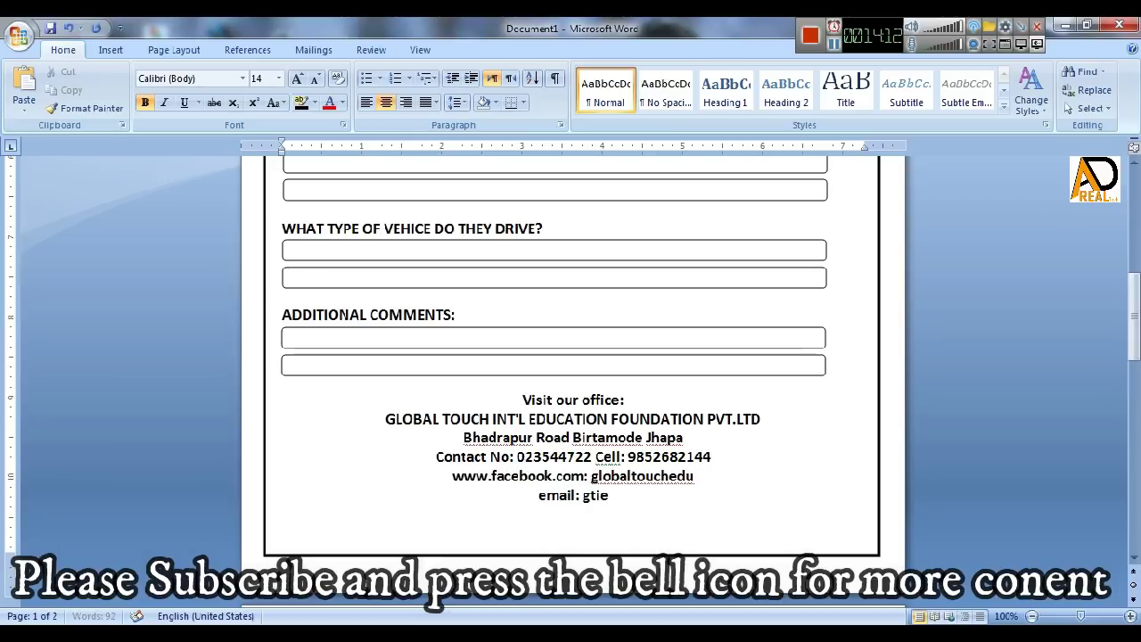
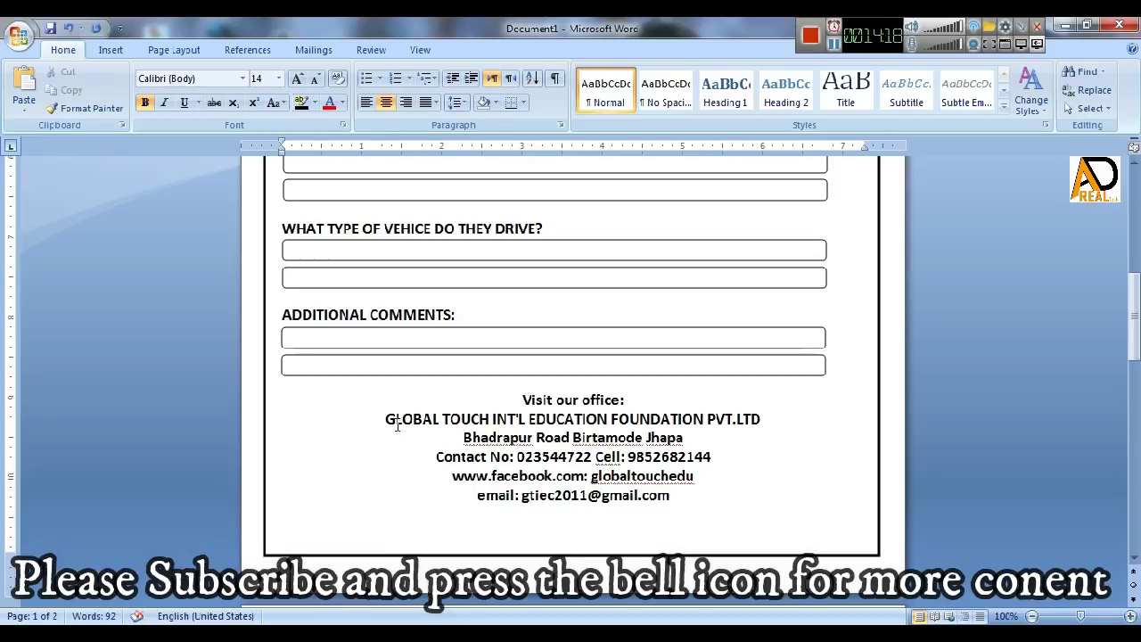
- Unbold the office detail lines but keep the foundation name line bold
left_click_drag(397, 425, 637, 513)
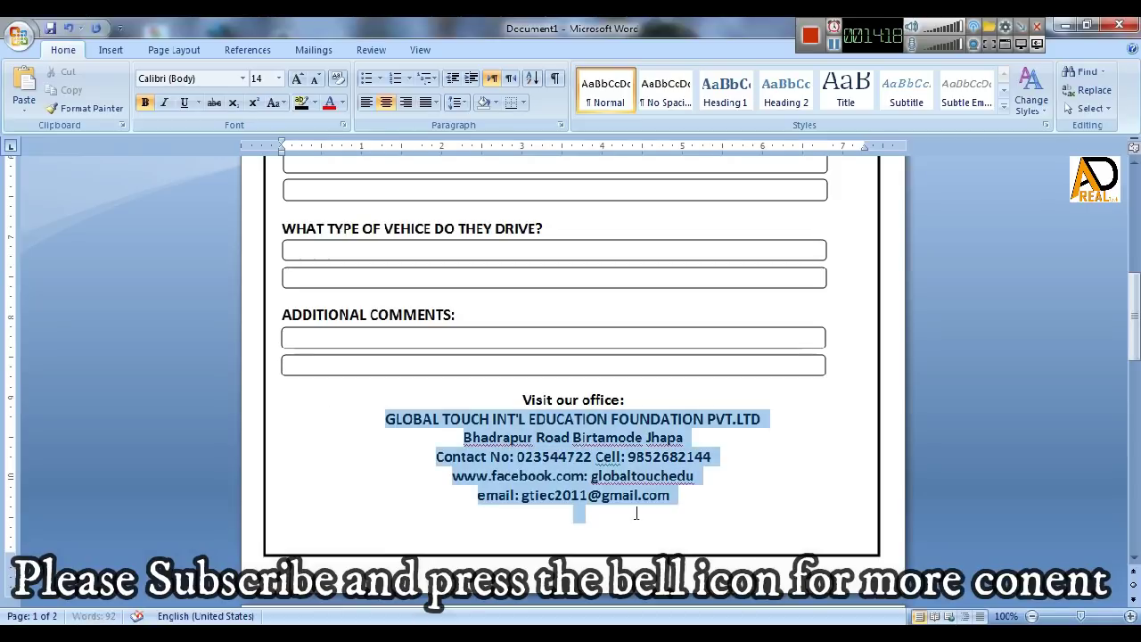
left_click(144, 103)
left_click(362, 400)
left_click_drag(390, 418, 767, 420)
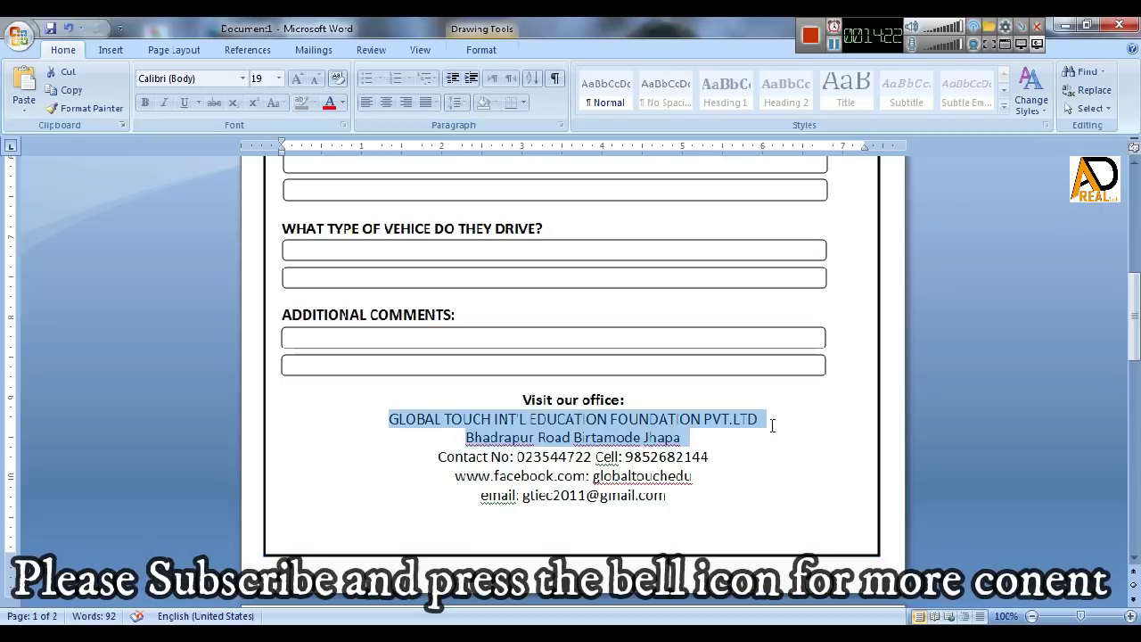
left_click(144, 102)
left_click(675, 547)
- Underline the 'Visit our office:' heading
scroll(675, 547, "up", 5)
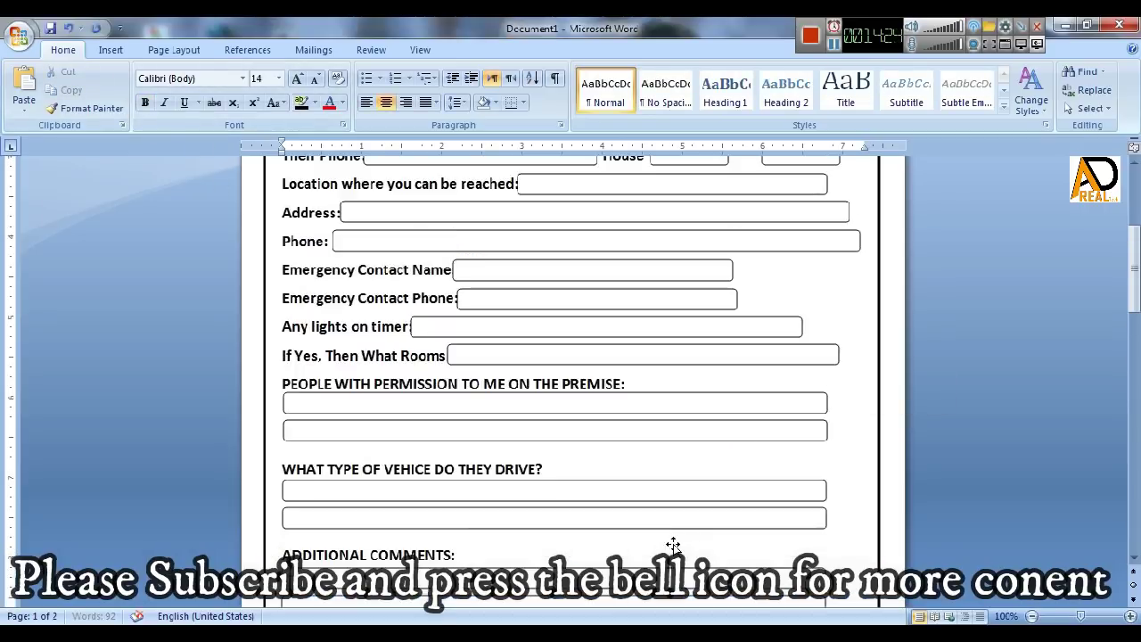
scroll(675, 547, "down", 5)
left_click_drag(521, 392, 625, 396)
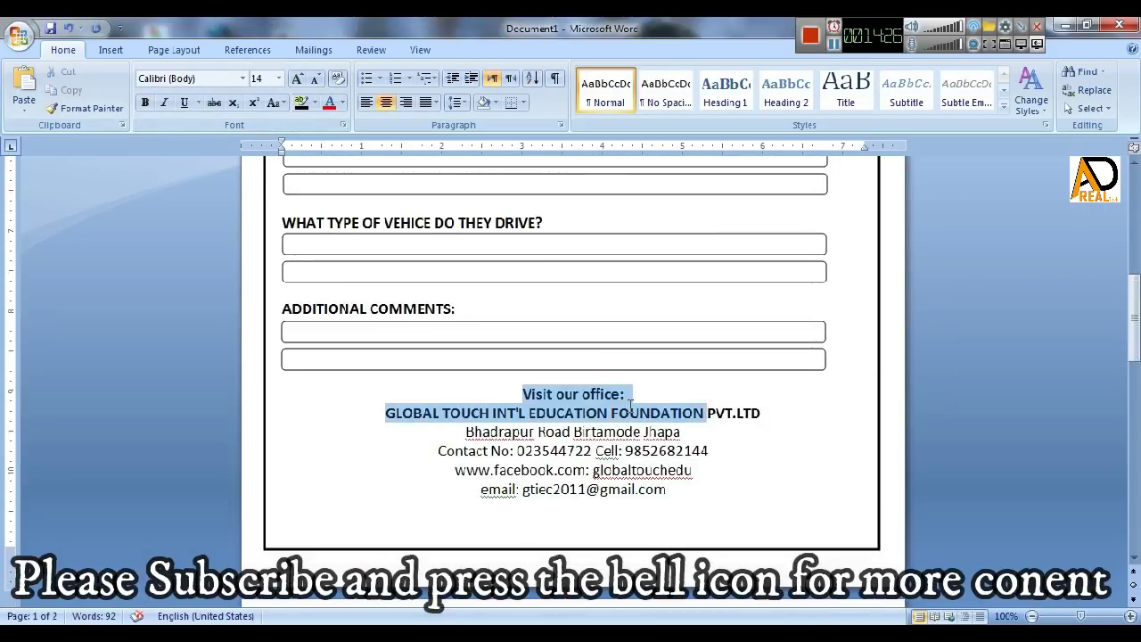
left_click(183, 103)
left_click(737, 486)
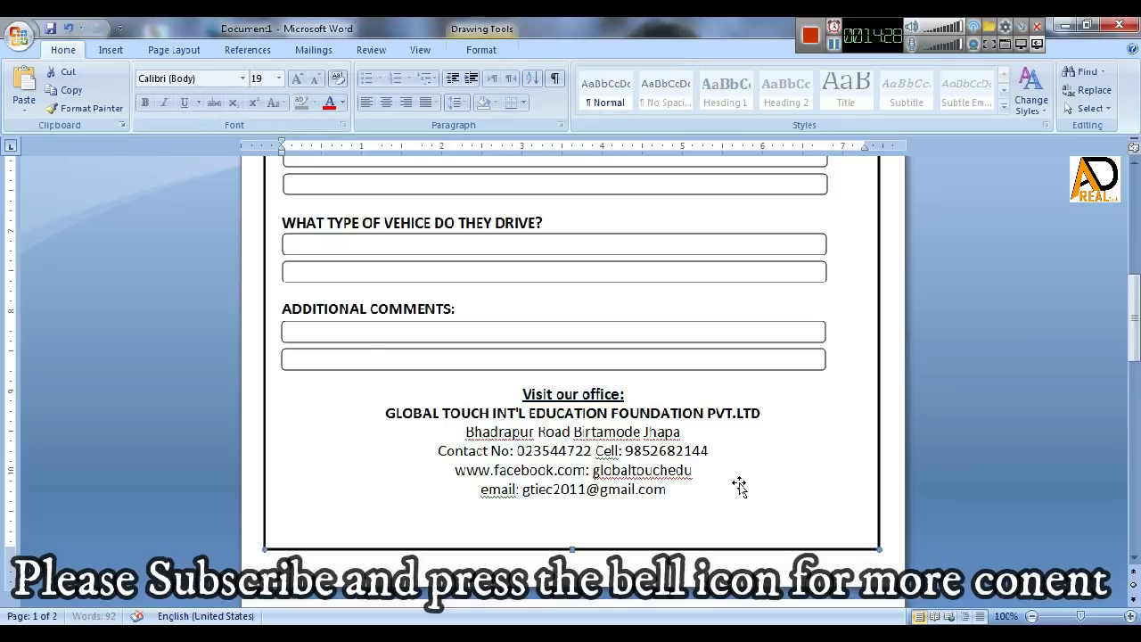
- Delete the blank second page
scroll(737, 486, "up", 5)
scroll(737, 486, "up", 5)
scroll(737, 486, "down", 9)
scroll(737, 484, "up", 4)
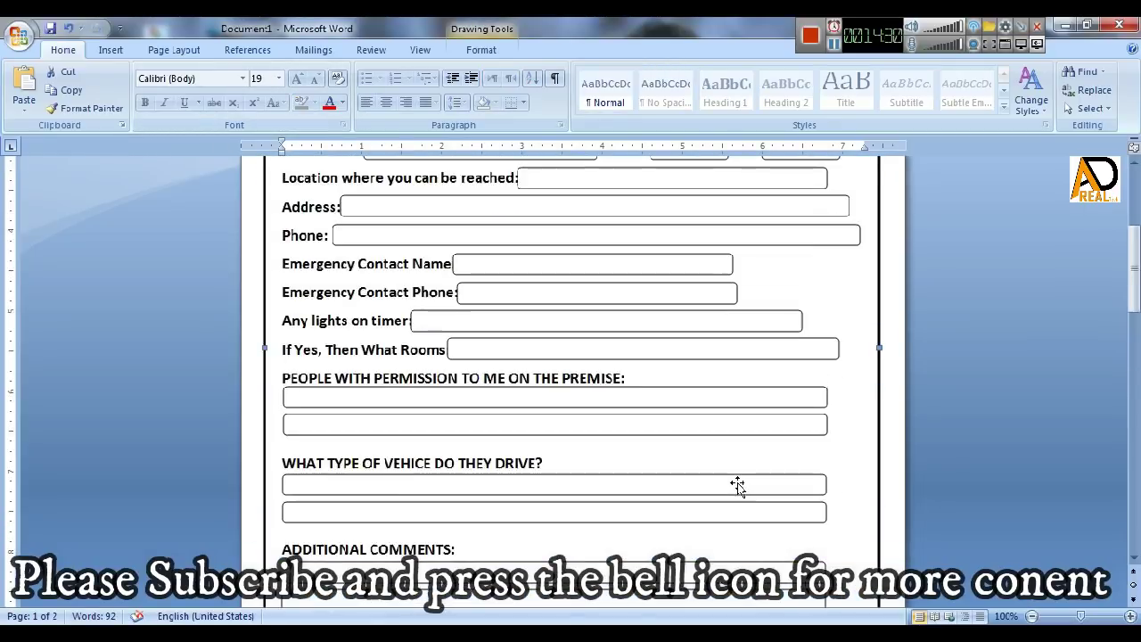
scroll(731, 508, "down", 9)
left_click(576, 516)
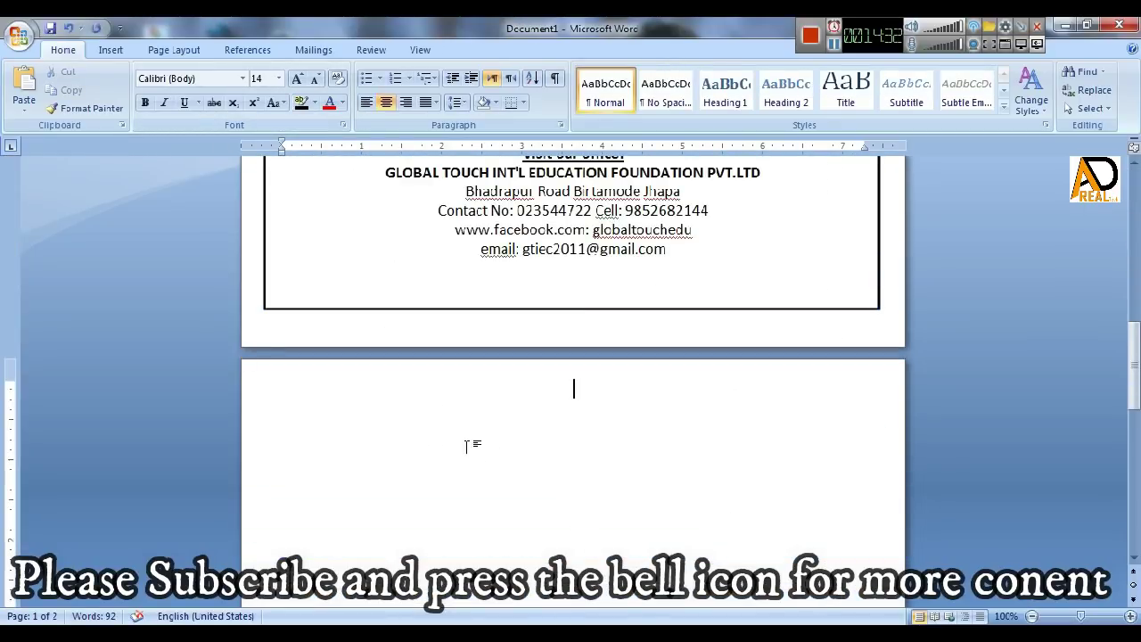
key("BackSpace")
key("BackSpace")
scroll(606, 457, "up", 10)
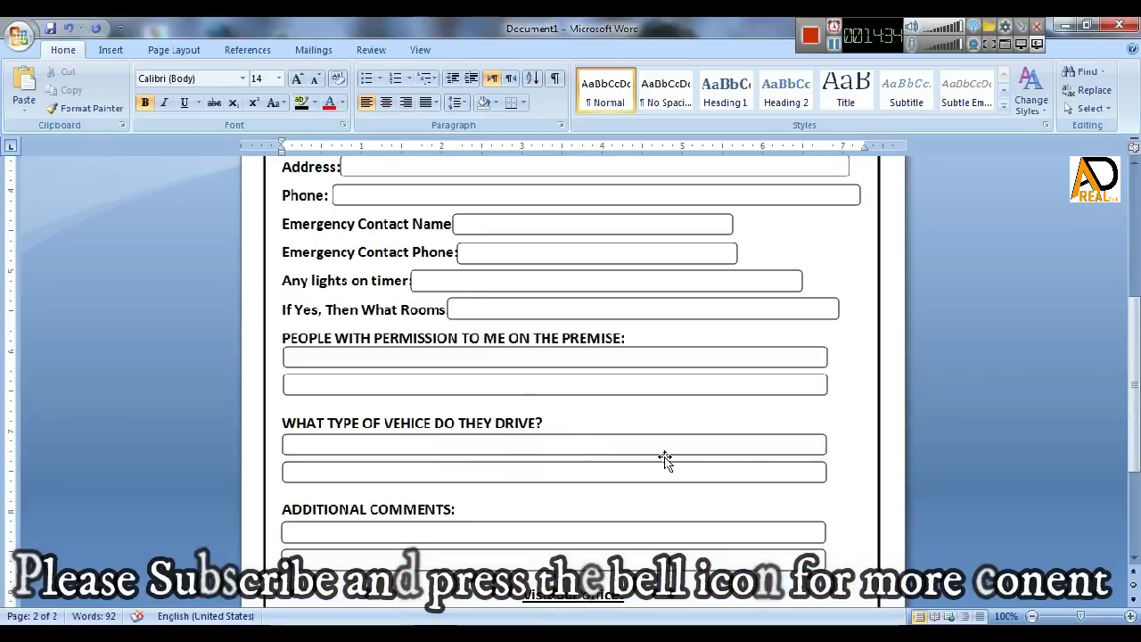
key("Up")
key("Up")
key("Up")
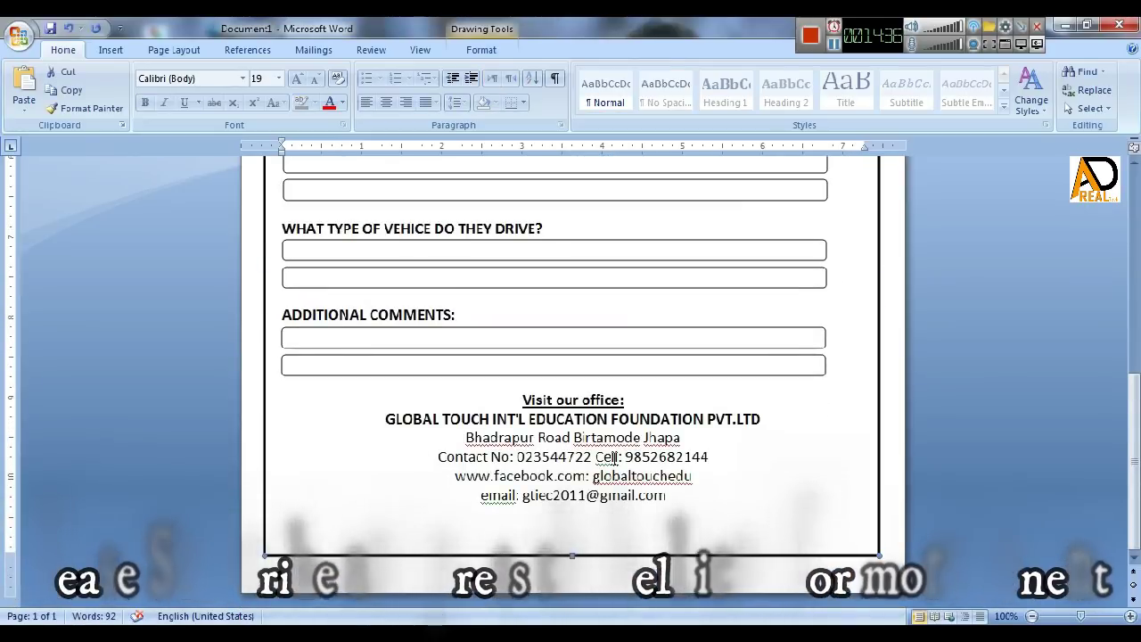